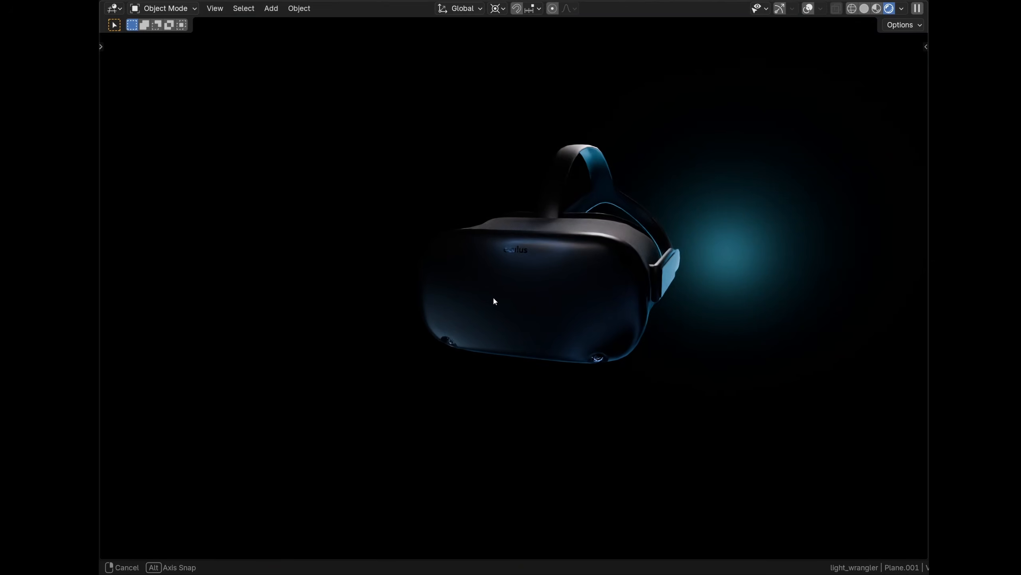
{"action": "left_click_drag", "start_coordinate": [493, 295], "coordinate": [504, 294]}
{"action": "middle_click_drag", "start_coordinate": [505, 297], "coordinate": [558, 275]}
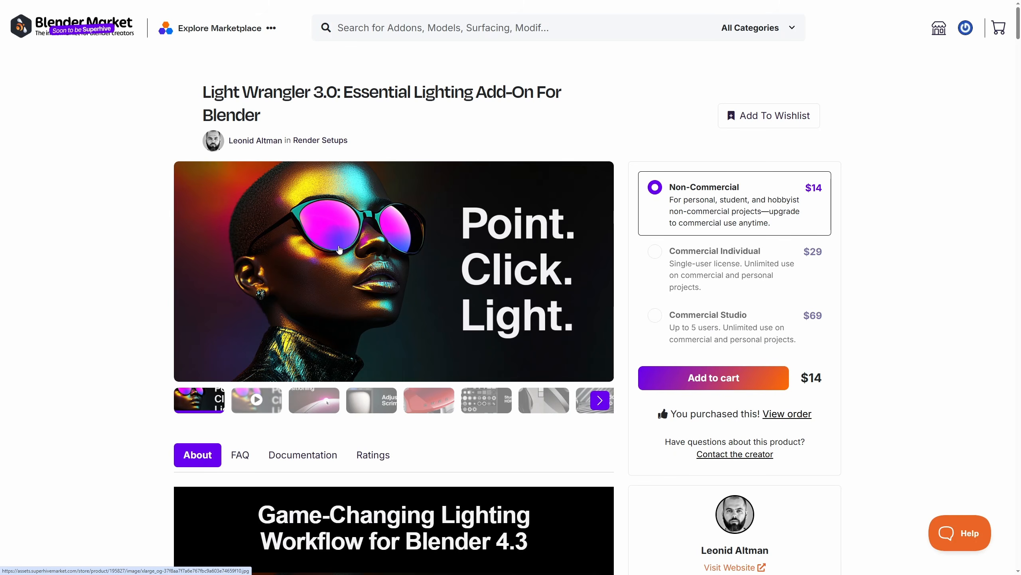
Browse the preview media on the Light Wrangler product page and read the installation steps in its documentation
{"action": "left_click", "coordinate": [272, 401]}
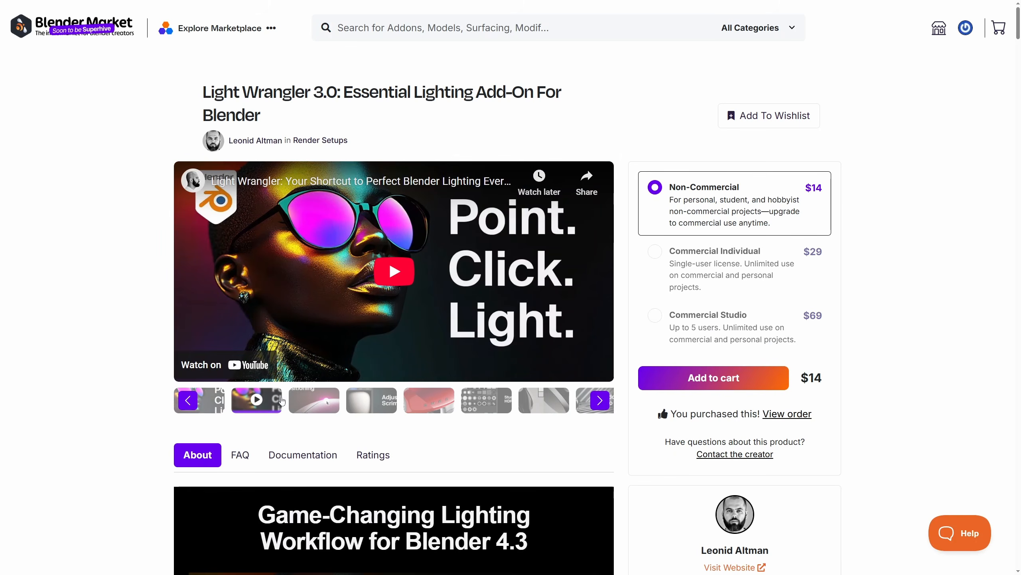
{"action": "left_click", "coordinate": [314, 403]}
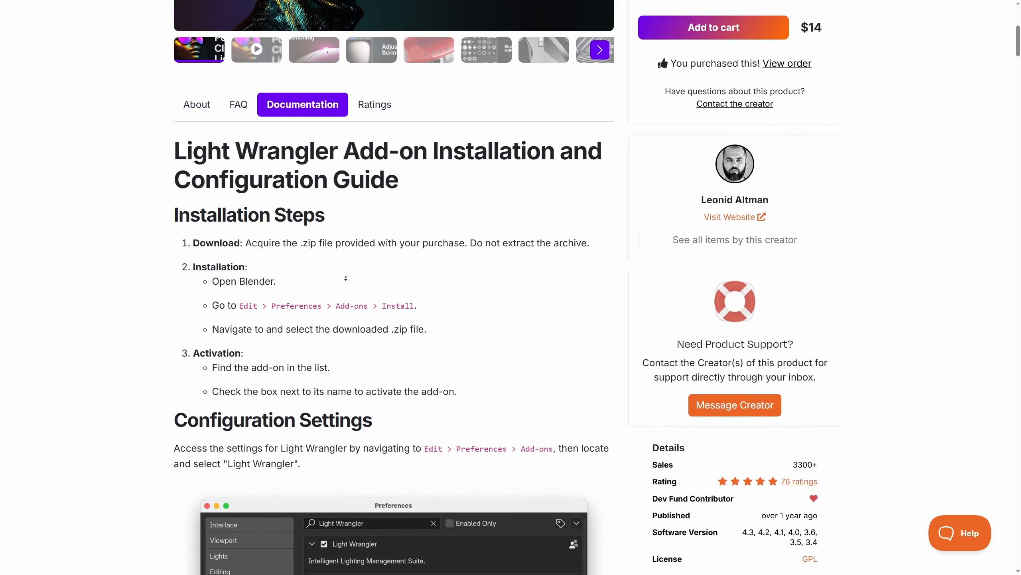
{"action": "scroll", "coordinate": [346, 278], "scroll_direction": "down", "scroll_amount": 1}
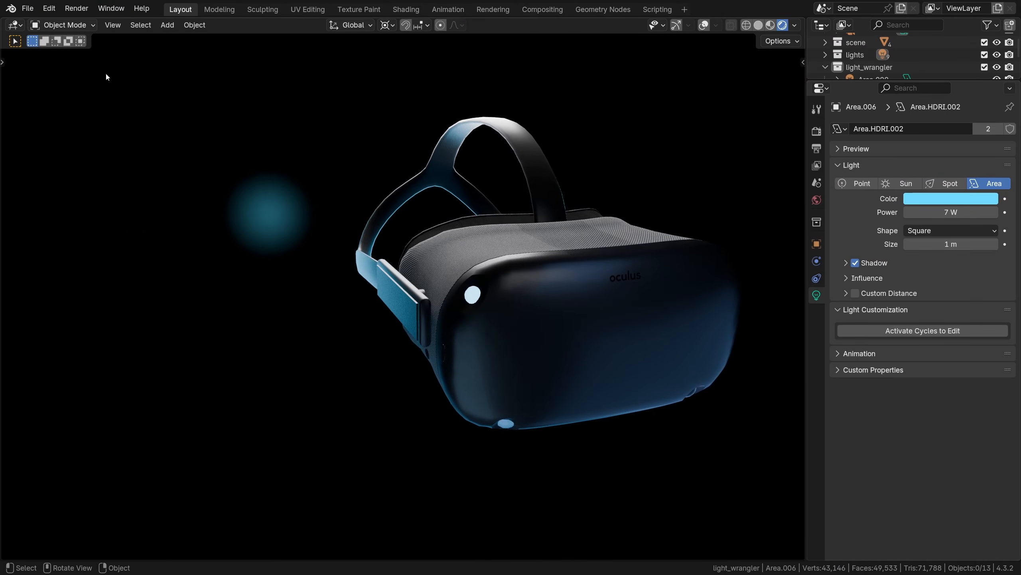
Look up the Light Wrangler add-on in the Preferences by searching for "light", and update it from the extensions list
{"action": "left_click", "coordinate": [46, 10]}
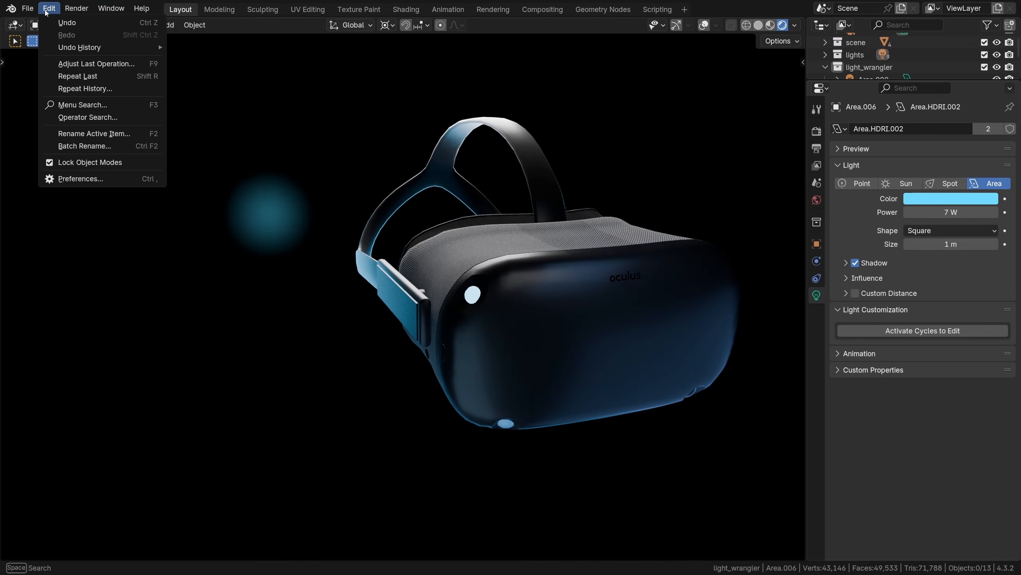
{"action": "left_click", "coordinate": [81, 178]}
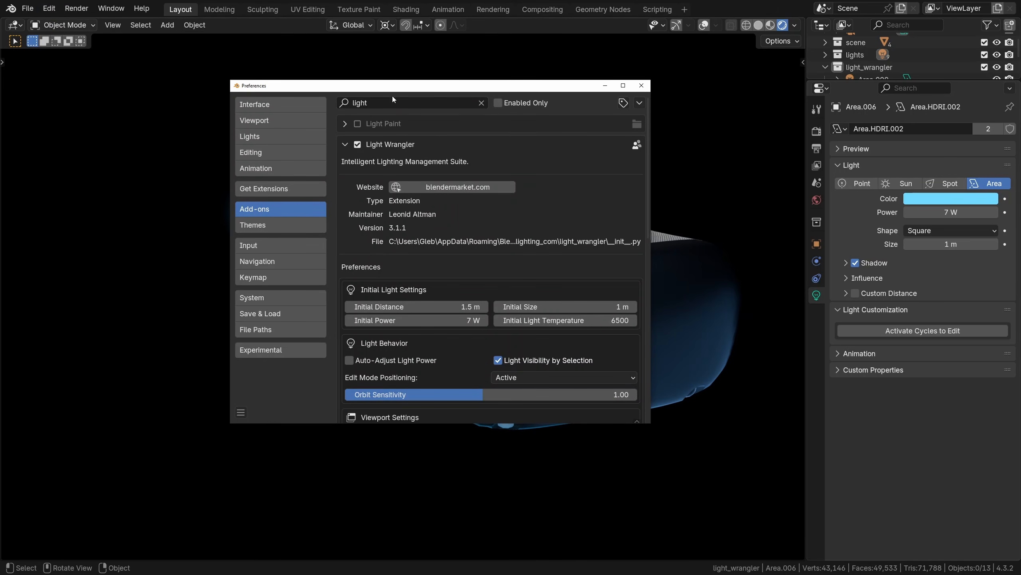
{"action": "type", "text": "lig"}
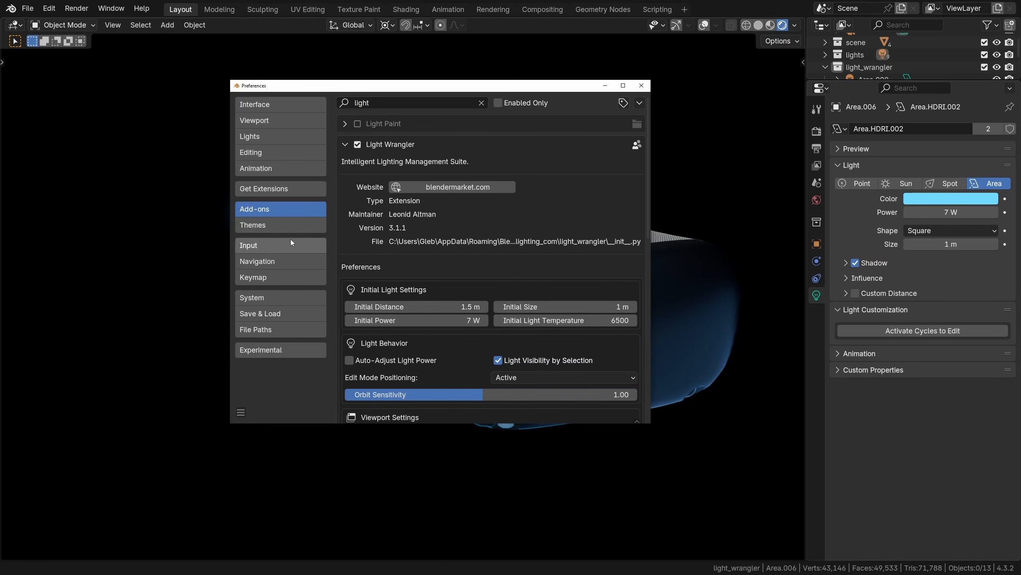
{"action": "left_click", "coordinate": [246, 190]}
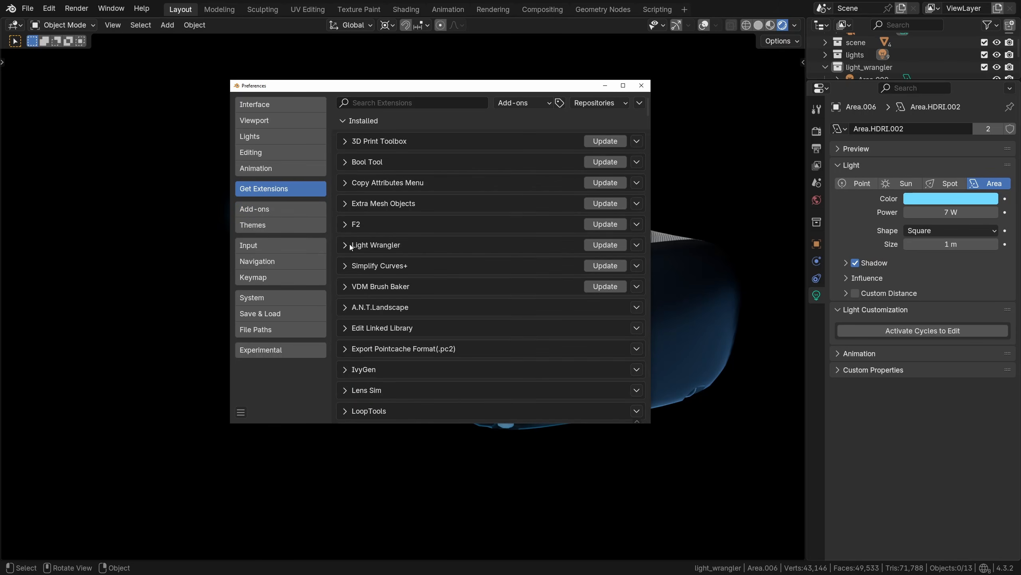
{"action": "left_click", "coordinate": [617, 246]}
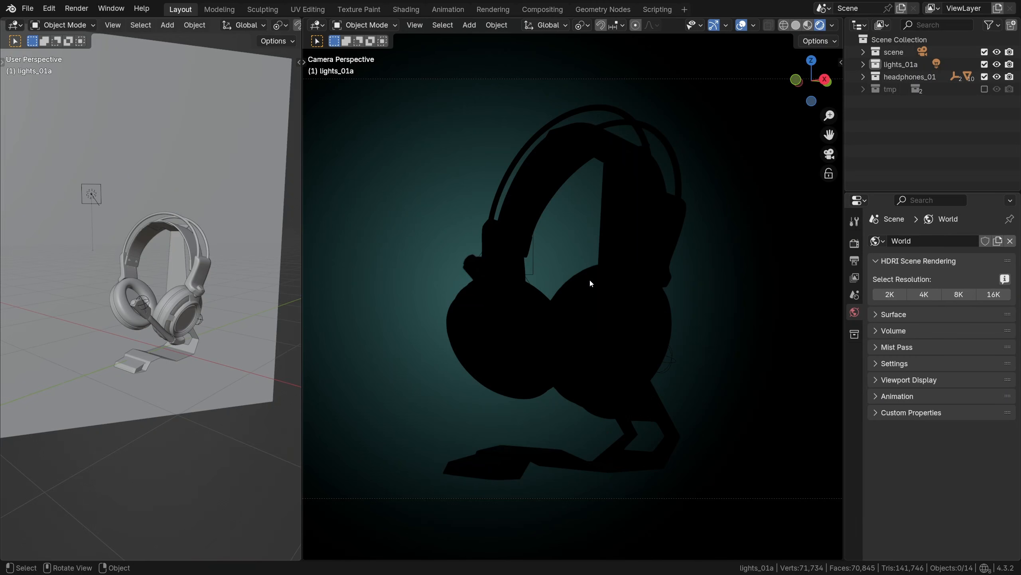
Add a Light Wrangler area light to the headphones scene and aim it at the top of the front ear cup
{"action": "right_click", "coordinate": [590, 279]}
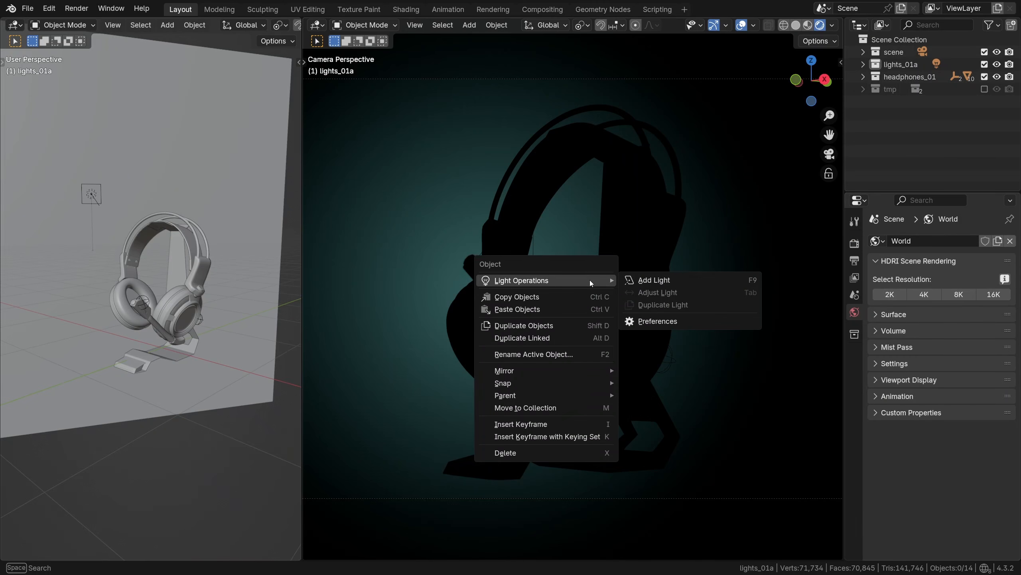
{"action": "left_click", "coordinate": [631, 280]}
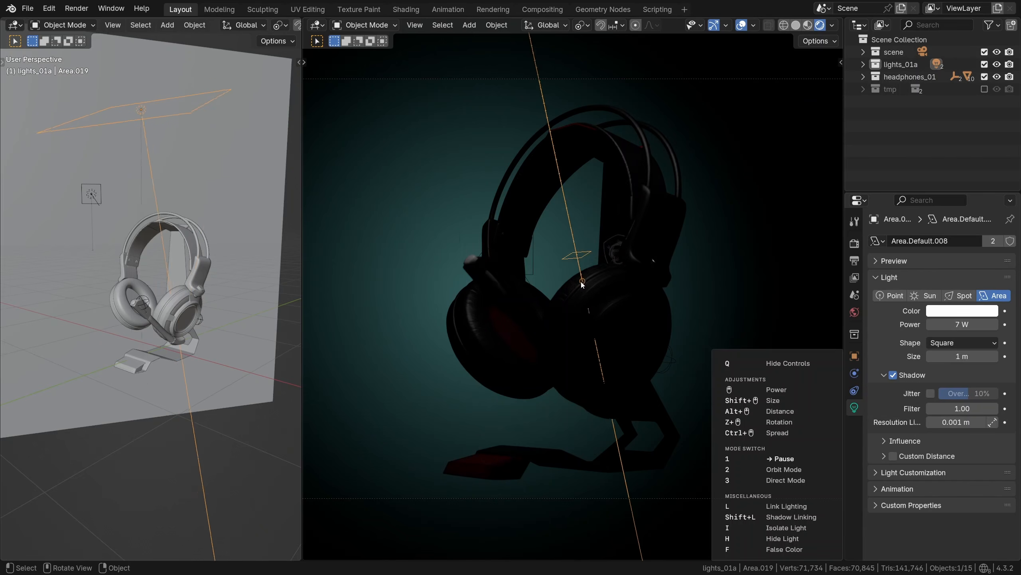
{"action": "mouse_move", "coordinate": [571, 292]}
{"action": "left_mouse_down"}
{"action": "mouse_move", "coordinate": [591, 277]}
{"action": "mouse_move", "coordinate": [616, 306]}
{"action": "mouse_move", "coordinate": [645, 307]}
{"action": "mouse_move", "coordinate": [597, 283]}
{"action": "left_mouse_up"}
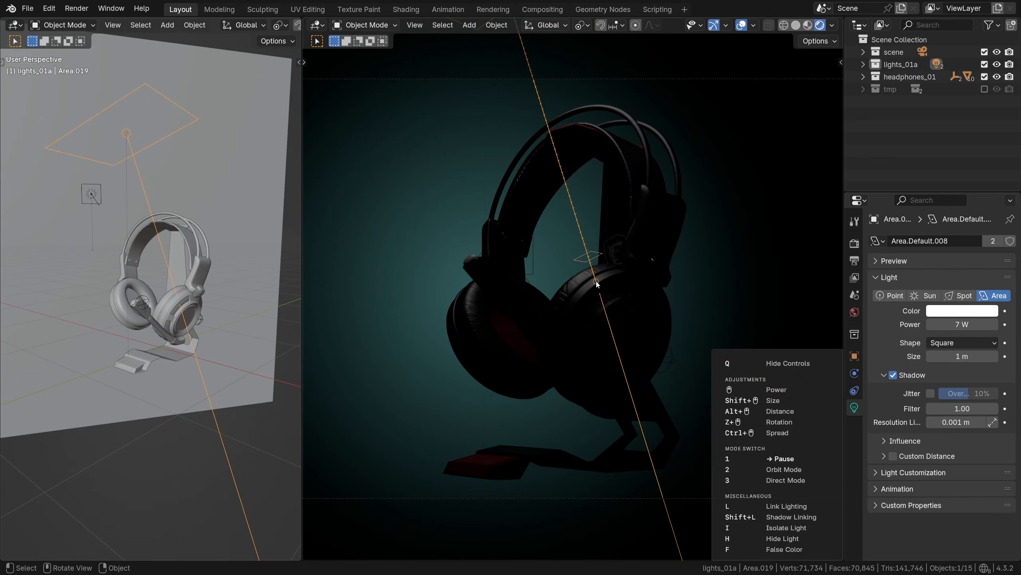
Hide the Light Wrangler controls overlay and show it again
{"action": "key", "text": "q"}
{"action": "key", "text": "q"}
{"action": "key", "text": "q"}
{"action": "key", "text": "q"}
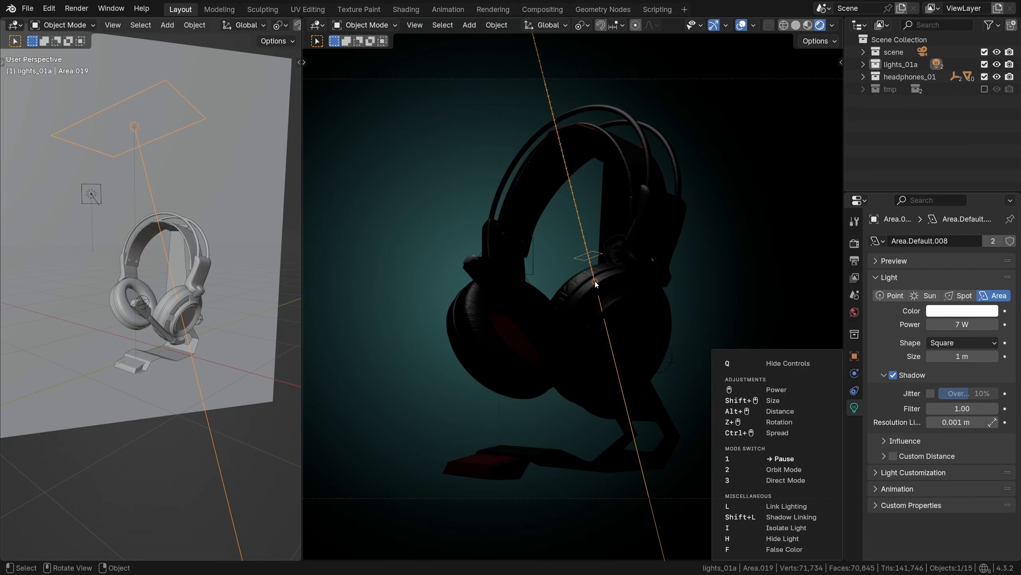
Raise the area light's power to about 38.6 W while it stays aimed at the front ear cup
{"action": "left_click_drag", "start_coordinate": [596, 281], "coordinate": [593, 281]}
{"action": "scroll", "coordinate": [594, 281], "scroll_direction": "up", "scroll_amount": 5}
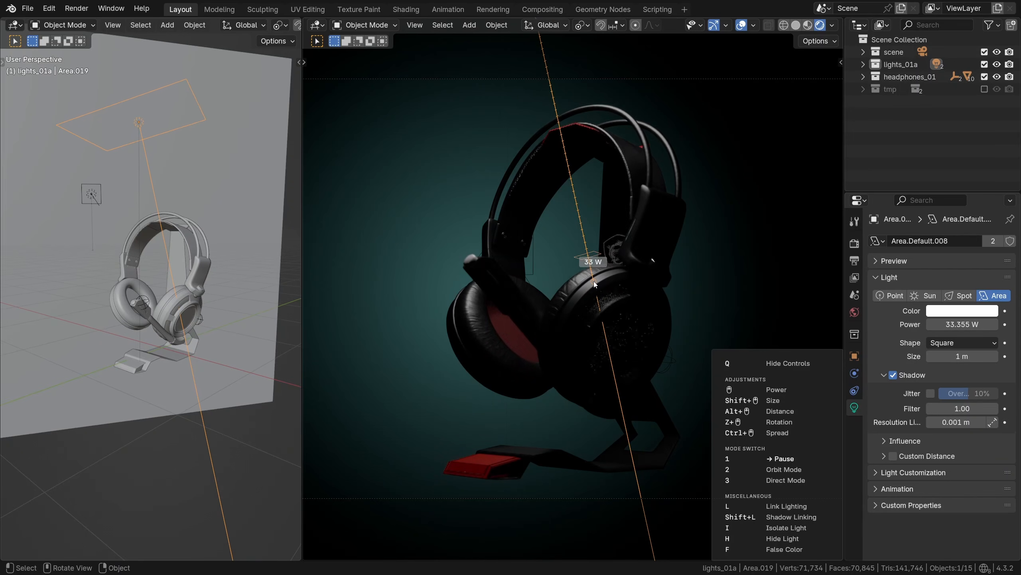
{"action": "scroll", "coordinate": [594, 281], "scroll_direction": "up", "scroll_amount": 3}
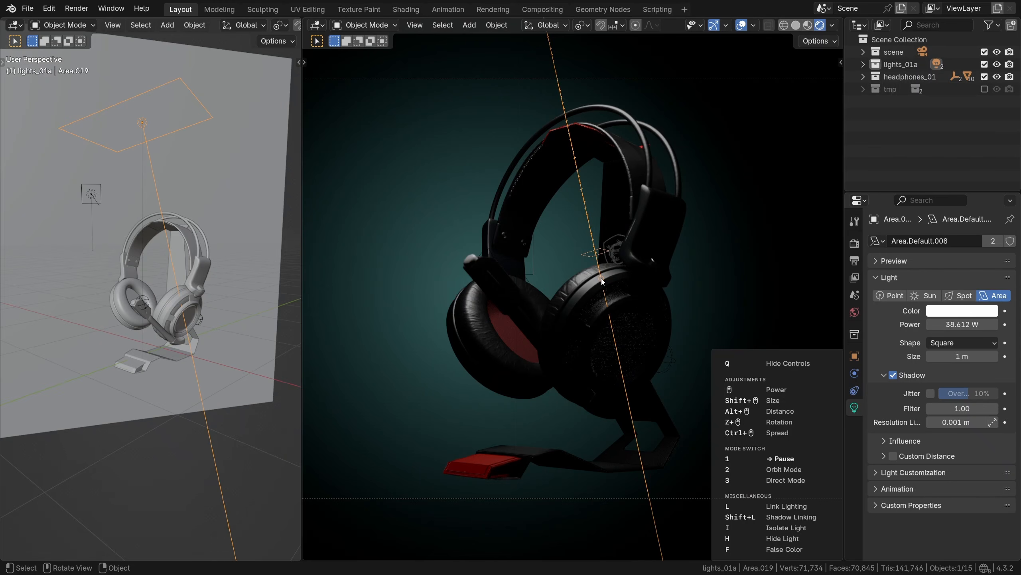
Resize the area light, reshaping it into a rectangle of about 1.36 m by 1.42 m
{"action": "scroll", "coordinate": [602, 281], "scroll_direction": "down", "scroll_amount": 6, "text": "shift"}
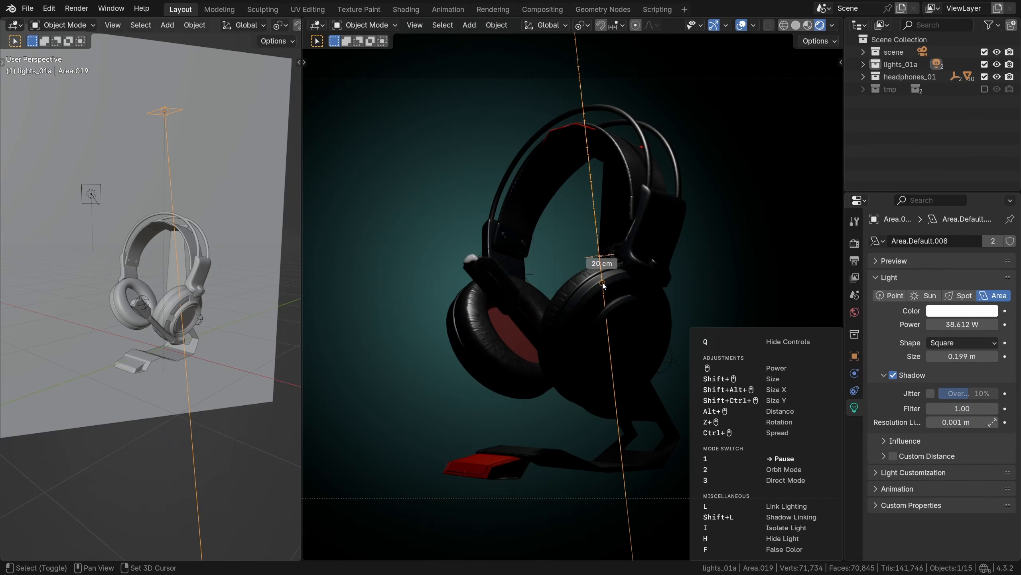
{"action": "scroll", "coordinate": [603, 283], "scroll_direction": "up", "scroll_amount": 10, "text": "shift"}
{"action": "scroll", "coordinate": [595, 281], "scroll_direction": "up", "scroll_amount": 5, "text": "alt+shift"}
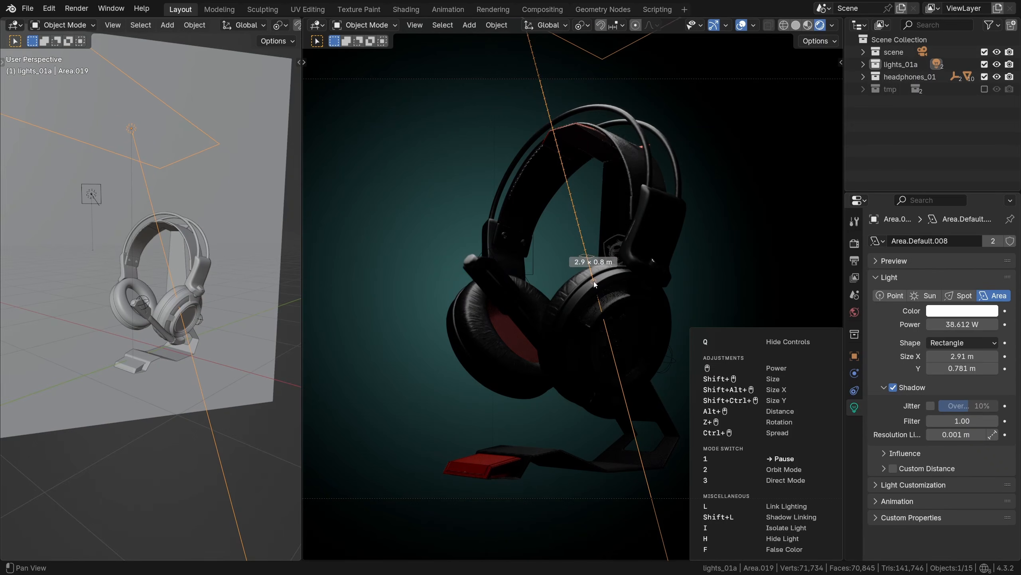
{"action": "scroll", "coordinate": [594, 282], "scroll_direction": "down", "scroll_amount": 10, "text": "alt+shift"}
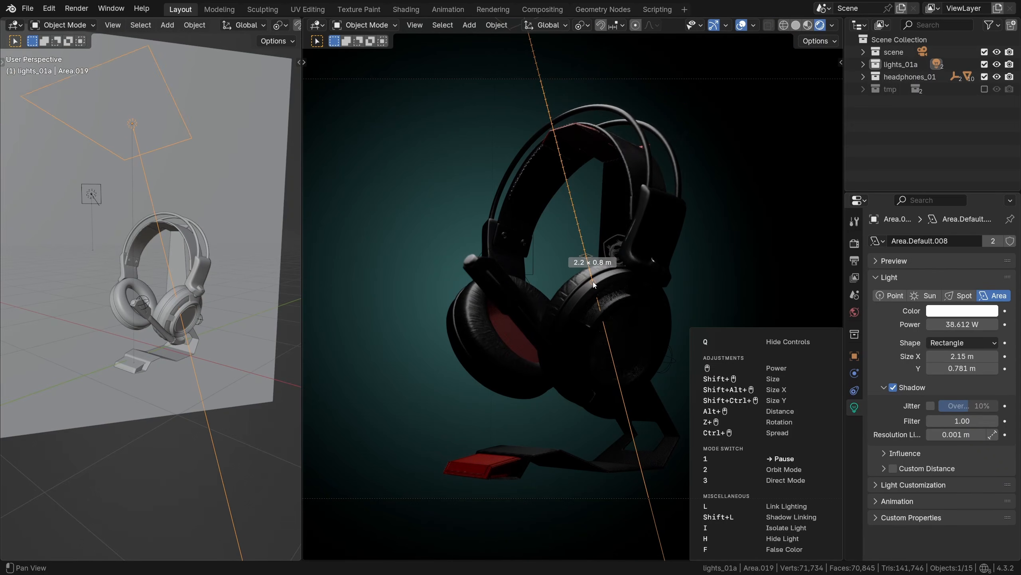
{"action": "scroll", "coordinate": [592, 287], "scroll_direction": "up", "scroll_amount": 2, "text": "ctrl+shift"}
{"action": "scroll", "coordinate": [592, 286], "scroll_direction": "down", "scroll_amount": 3, "text": "ctrl+shift"}
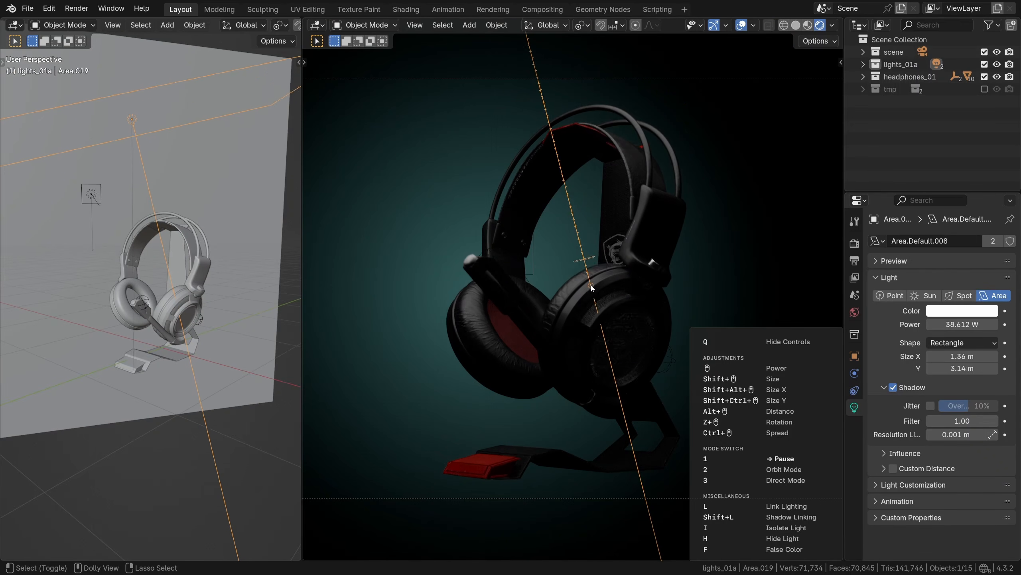
{"action": "scroll", "coordinate": [591, 285], "scroll_direction": "up", "scroll_amount": 7, "text": "ctrl+shift"}
Adjust the light's distance from the headphones, trying about 5.6 m and about 58 cm, and back it off again
{"action": "scroll", "coordinate": [589, 274], "scroll_direction": "up", "scroll_amount": 8, "text": "alt"}
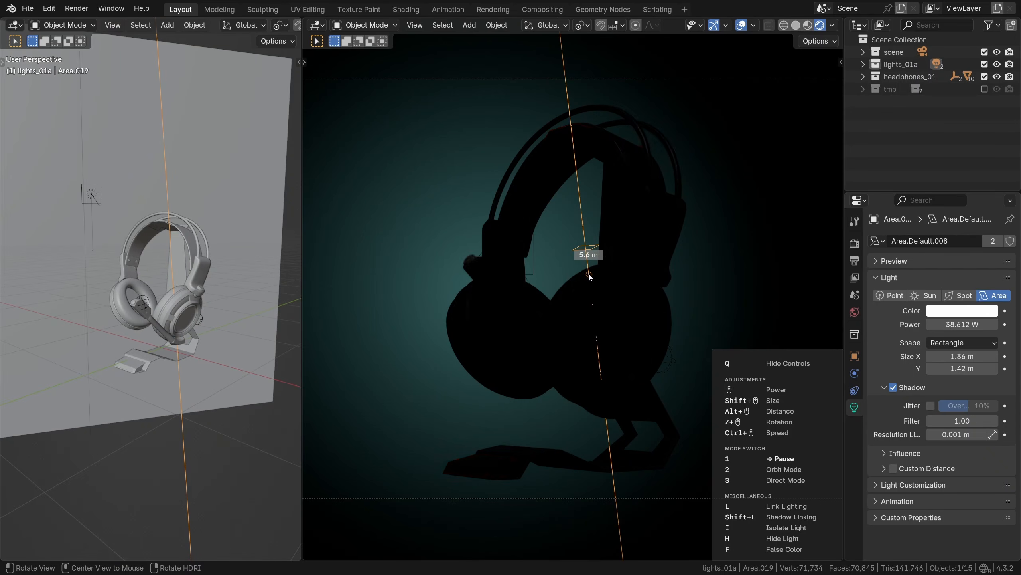
{"action": "scroll", "coordinate": [589, 273], "scroll_direction": "down", "scroll_amount": 5, "text": "alt"}
{"action": "scroll", "coordinate": [589, 273], "scroll_direction": "down", "scroll_amount": 5, "text": "alt"}
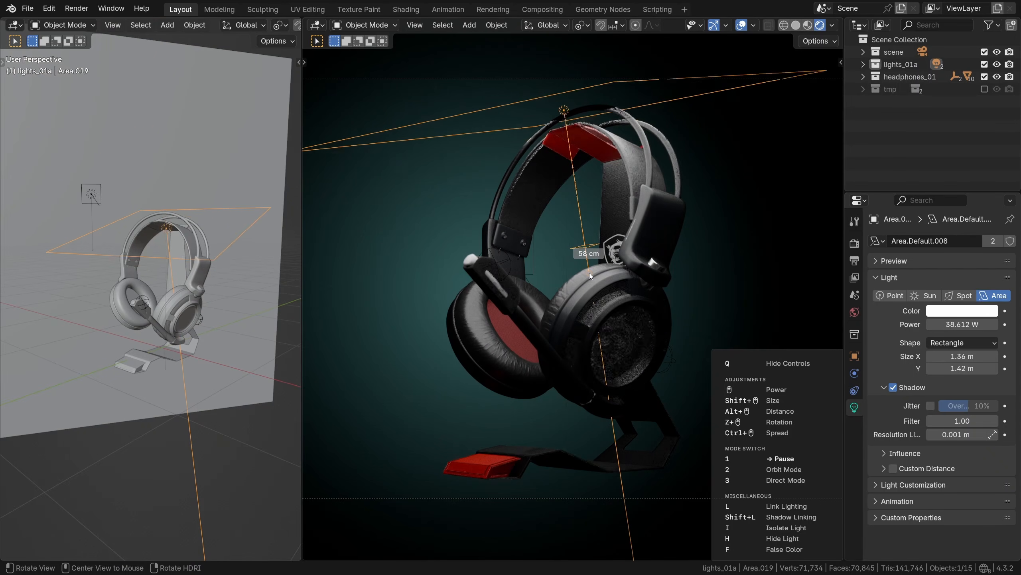
{"action": "scroll", "coordinate": [588, 273], "scroll_direction": "up", "scroll_amount": 5, "text": "alt"}
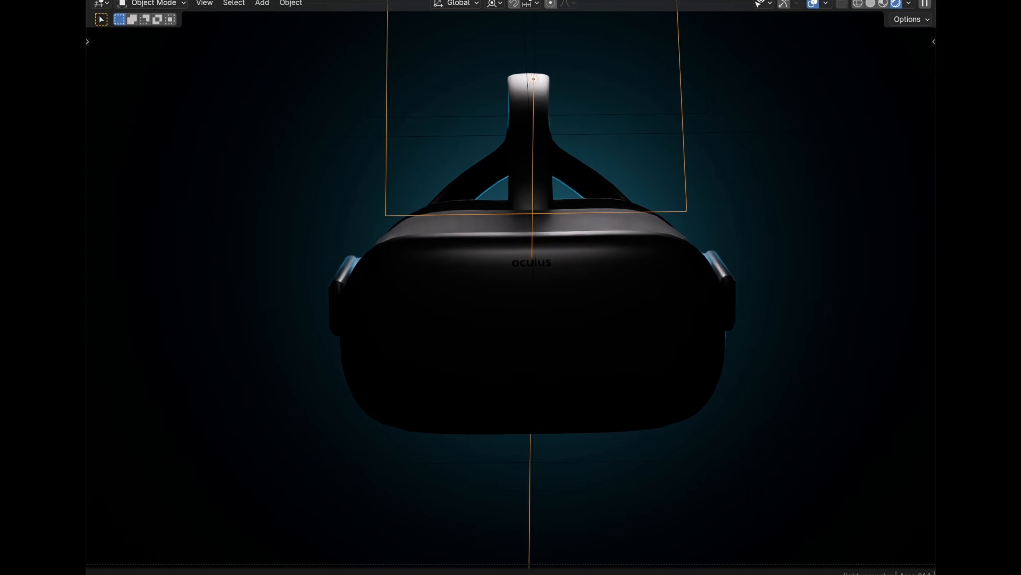
Duplicate the light above the VR headset and place the copy at the lower-left corner of the faceplate, about 73 cm away
{"action": "key", "text": "shift+d"}
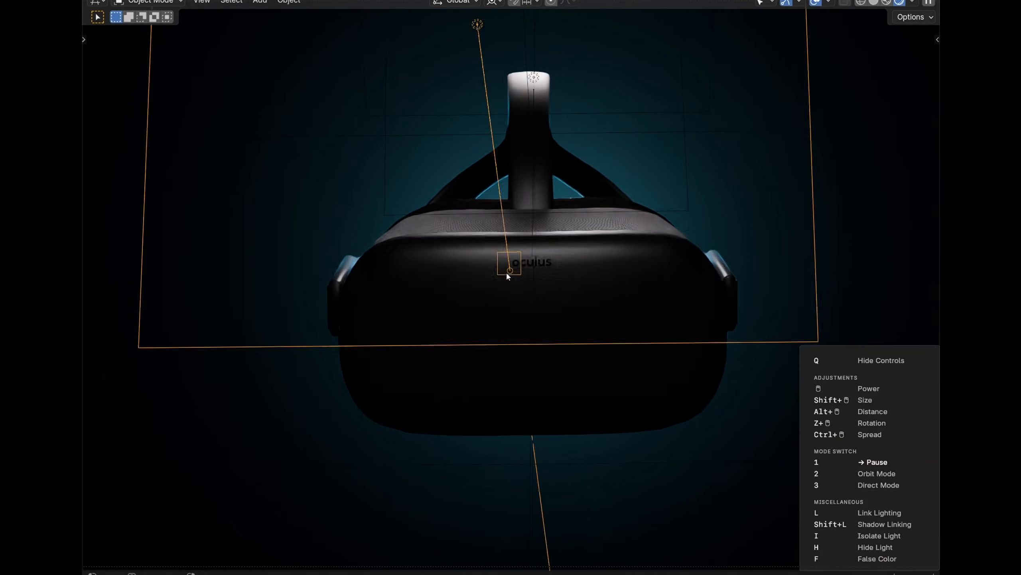
{"action": "scroll", "coordinate": [382, 406], "scroll_direction": "down", "scroll_amount": 3, "text": "alt"}
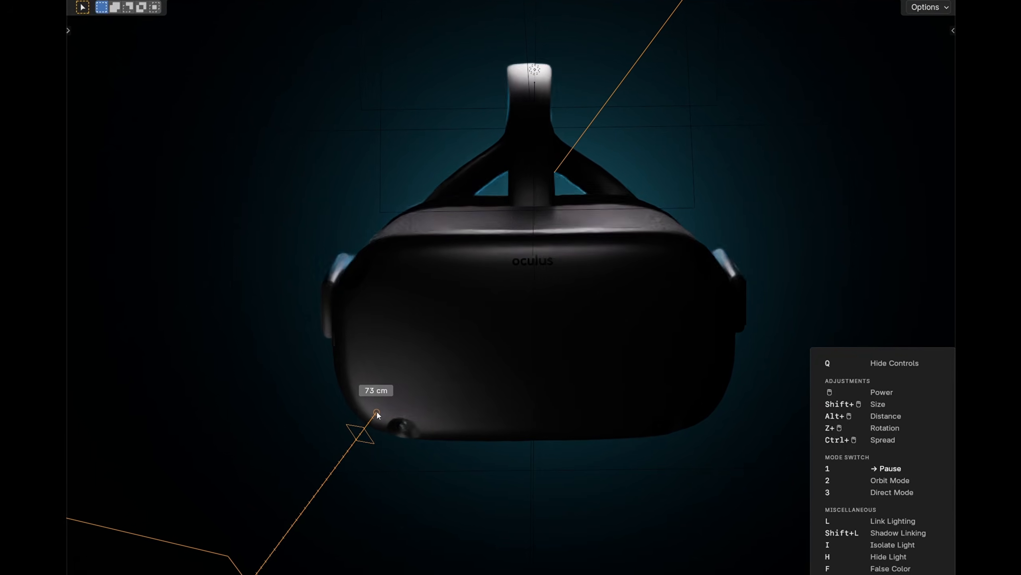
{"action": "left_click", "coordinate": [378, 411]}
Duplicate the light to the faceplate's lower-right corner and move the copy along its local Z axis
{"action": "key", "text": "shift+d"}
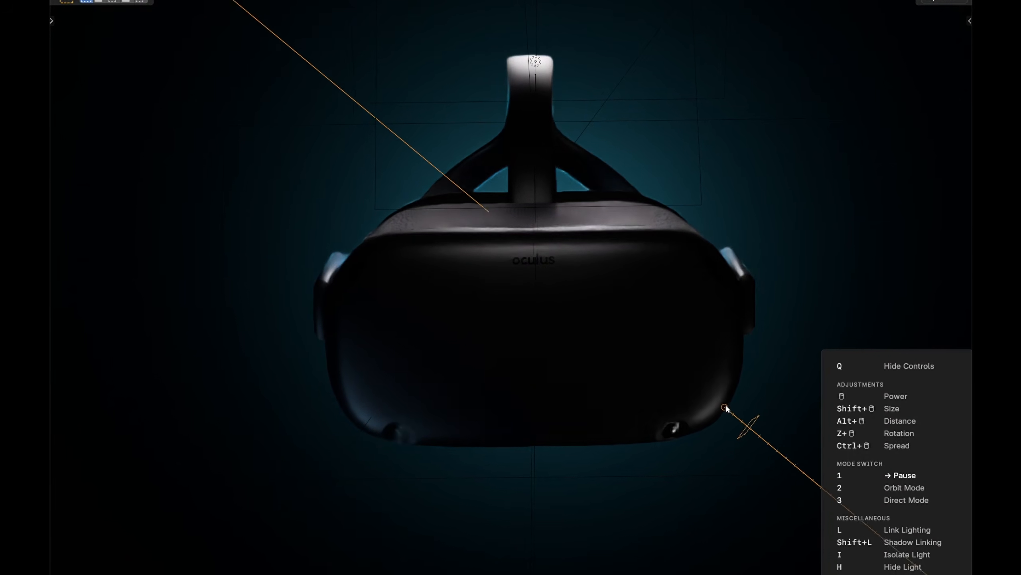
{"action": "left_click", "coordinate": [718, 433]}
{"action": "key", "text": "g"}
{"action": "key", "text": "z"}
{"action": "key", "text": "z"}
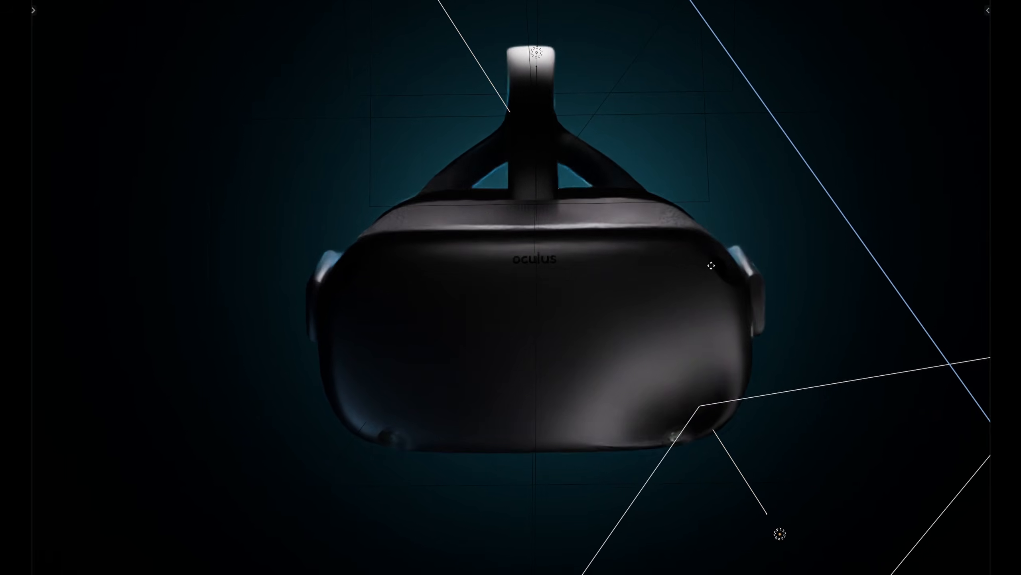
{"action": "left_click", "coordinate": [709, 267]}
Rotate the duplicated headset light freely with trackball rotation
{"action": "key", "text": "r"}
{"action": "key", "text": "r"}
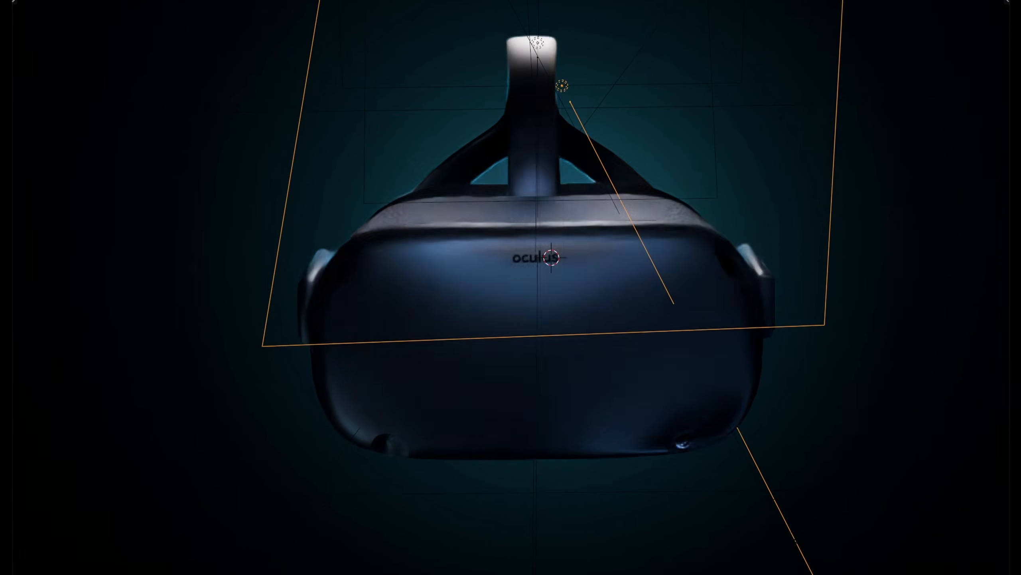
{"action": "left_click", "coordinate": [559, 314]}
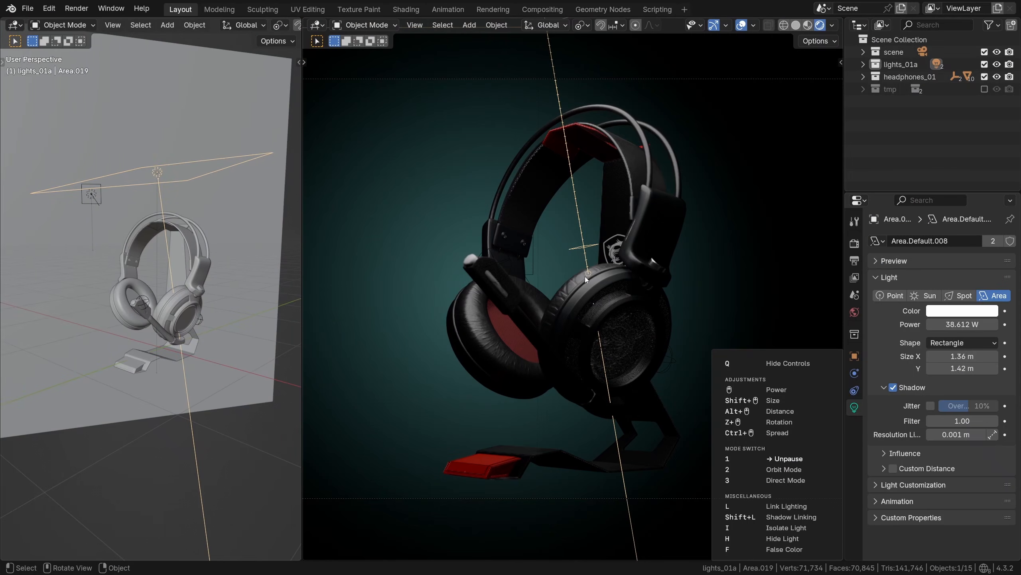
Resume positioning the headphones' area light and place it on the outer edge of the left ear cup
{"action": "key", "text": "1"}
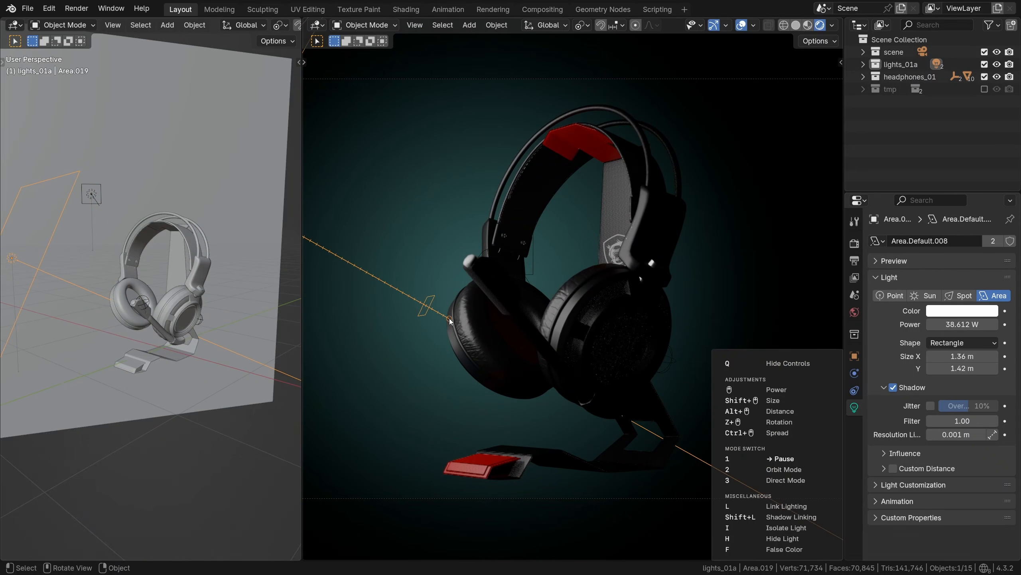
{"action": "key", "text": "3"}
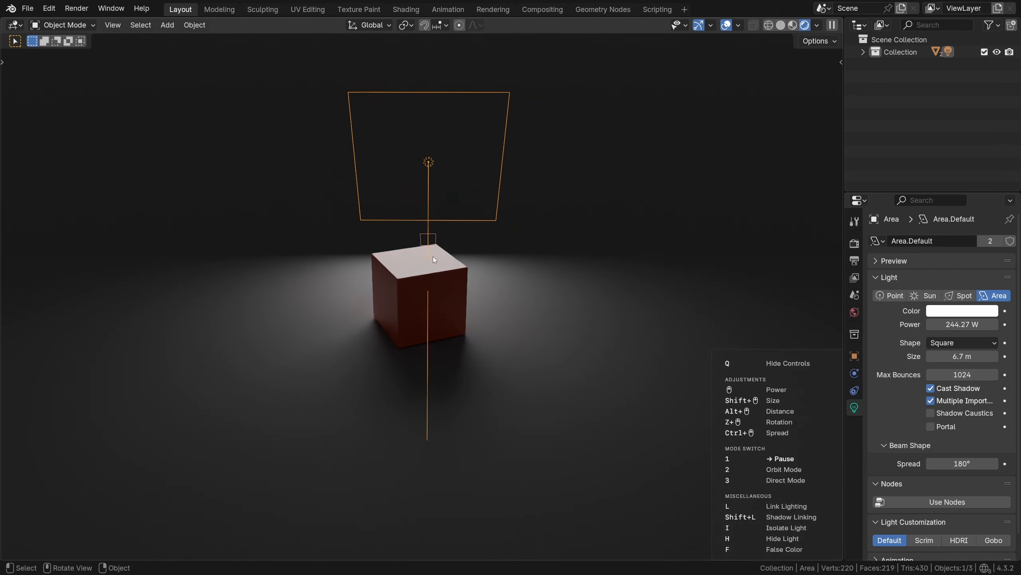
Compare how Direct Mode and Reflect Mode light the top of the red cube, finishing in Reflect Mode
{"action": "key", "text": "3"}
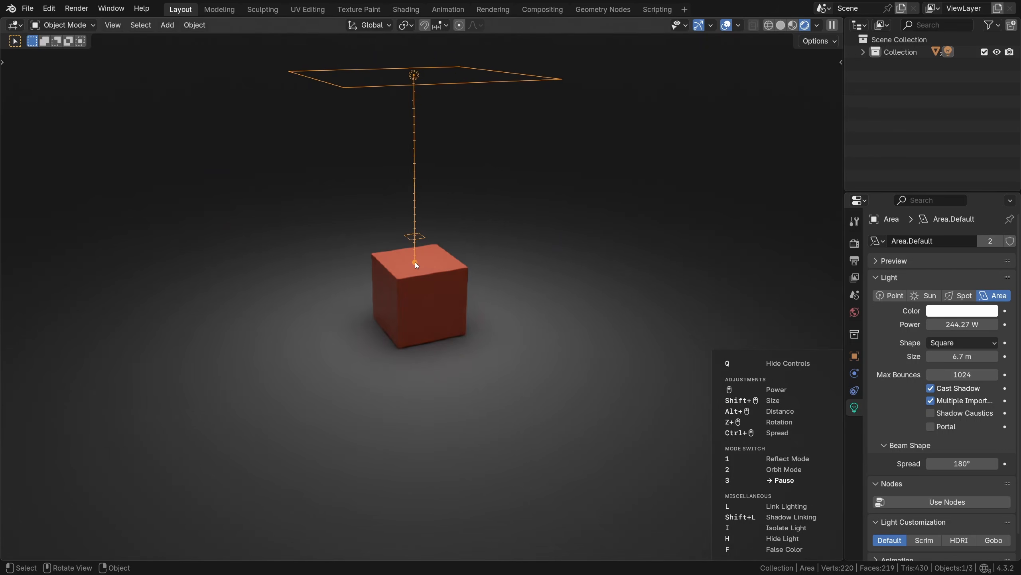
{"action": "key", "text": "1"}
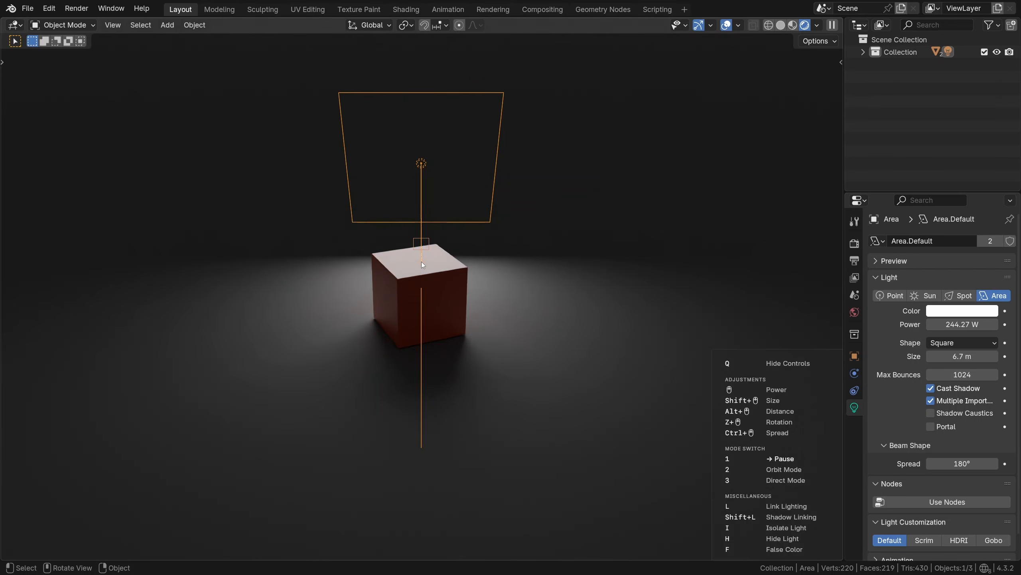
{"action": "key", "text": "1"}
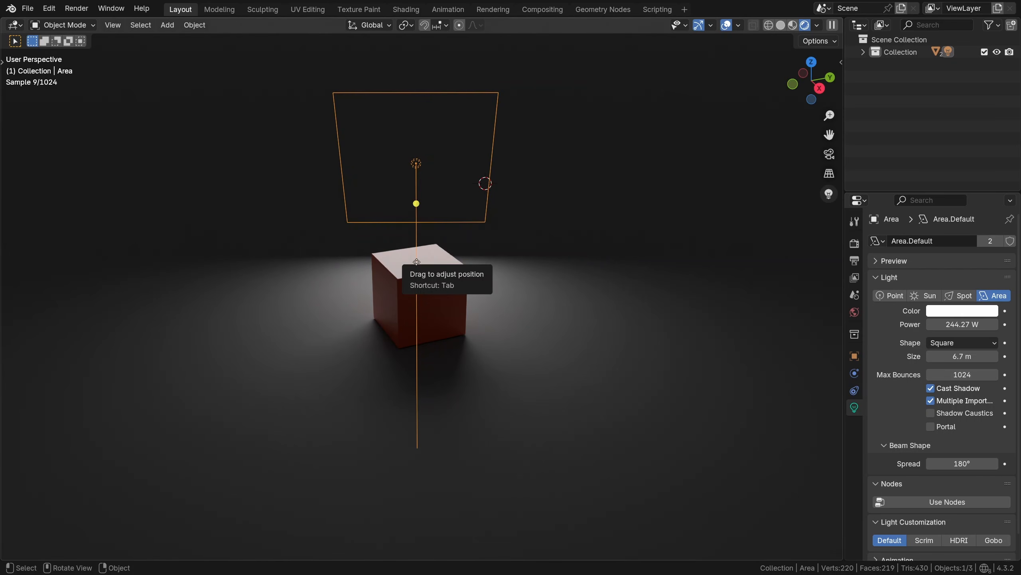
{"action": "key", "text": "3"}
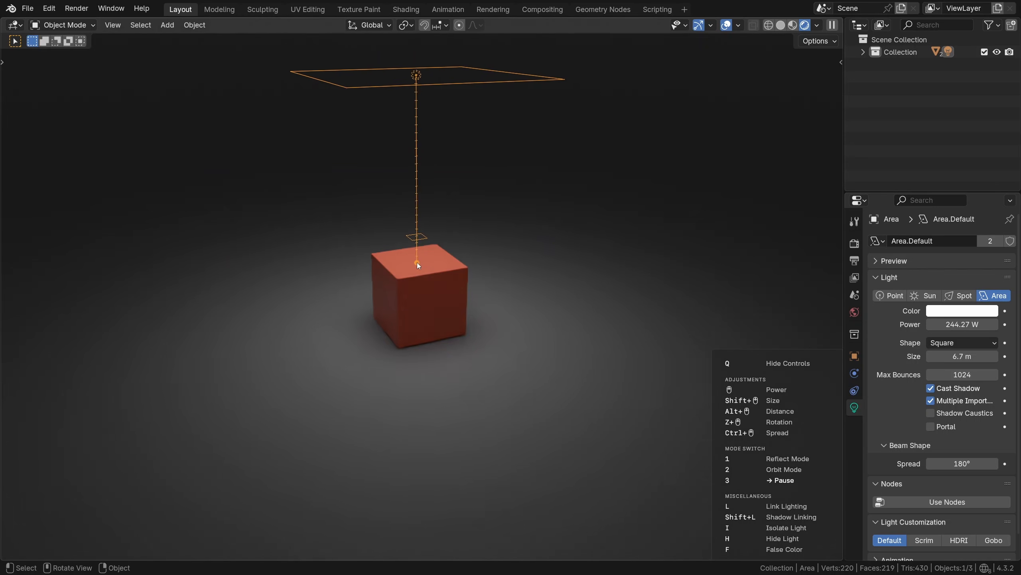
{"action": "key", "text": "1"}
{"action": "key", "text": "1"}
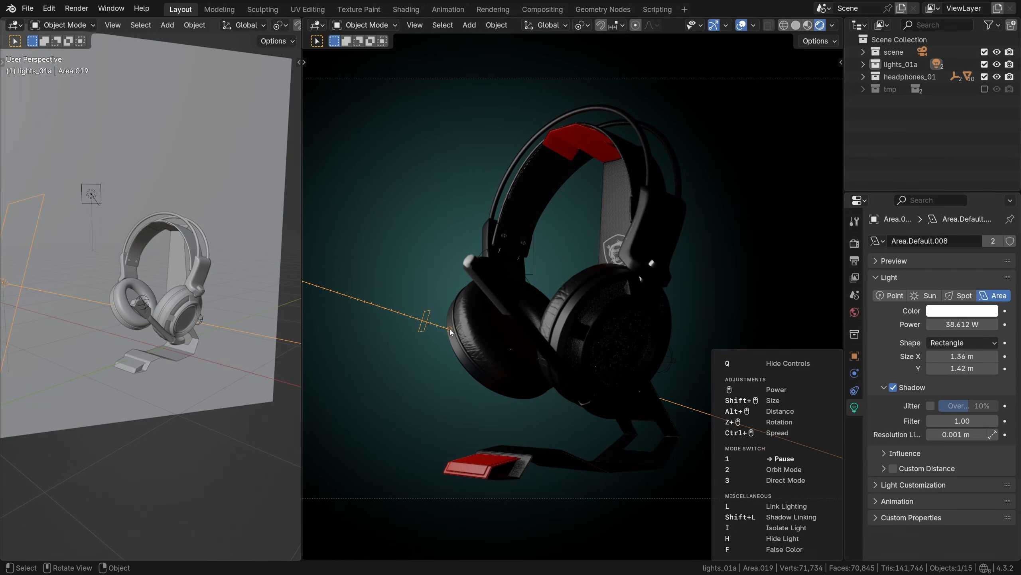
Orbit the area light around the left ear cup in Orbit Mode and reduce its power to about 29.5 W
{"action": "key", "text": "2"}
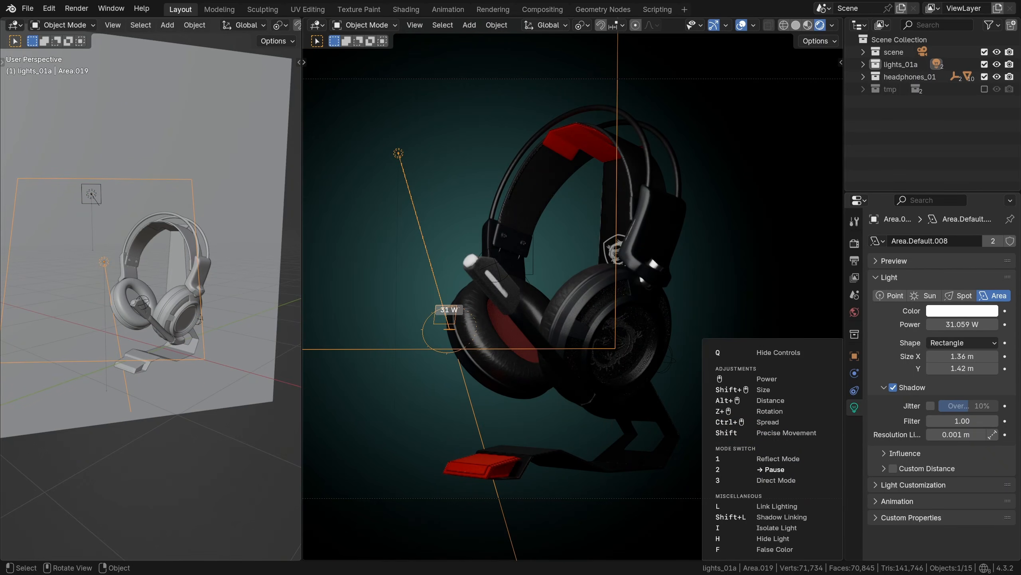
{"action": "scroll", "coordinate": [450, 329], "scroll_direction": "down", "scroll_amount": 1}
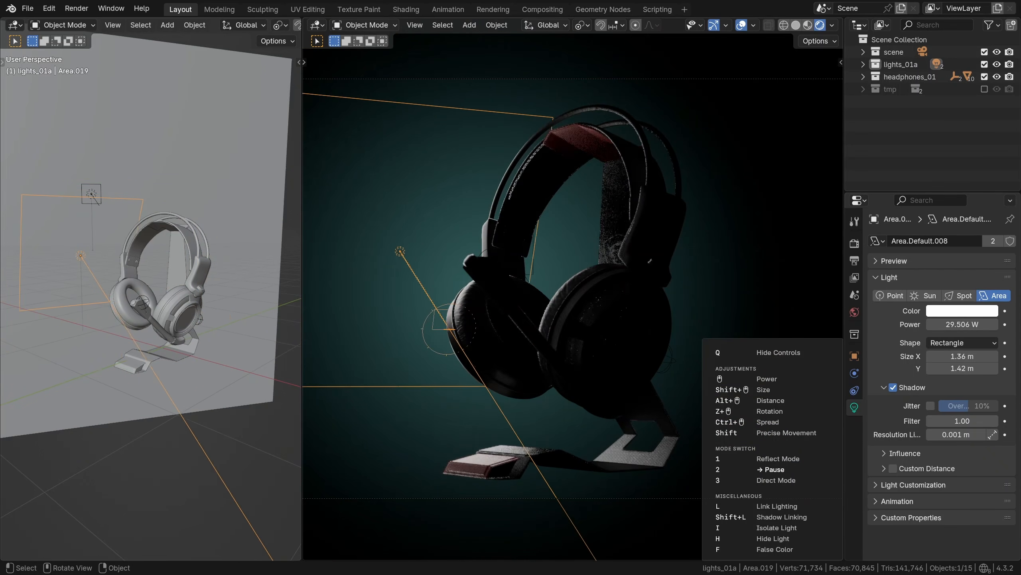
{"action": "left_click", "coordinate": [748, 276]}
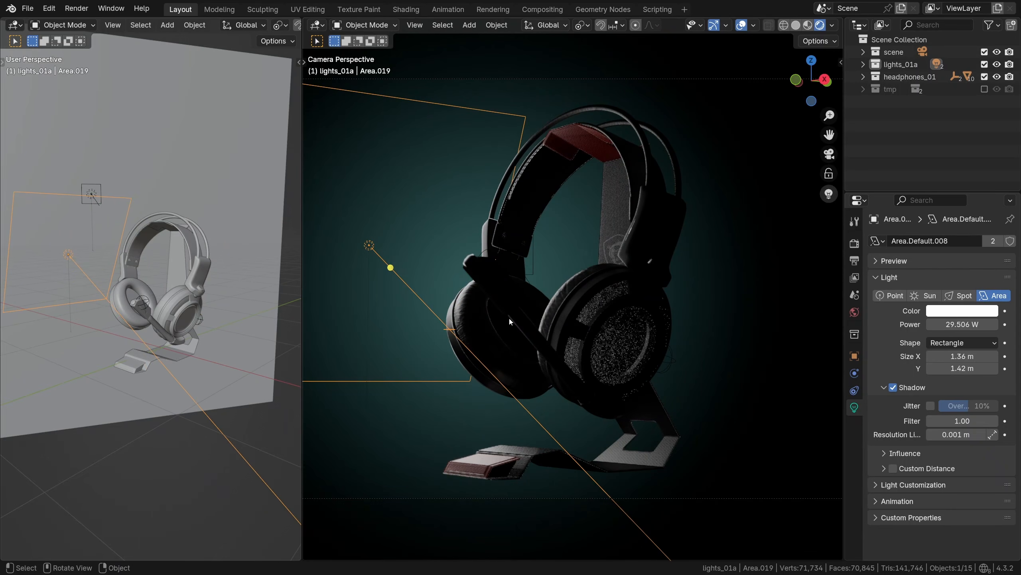
Adjust the area light once more, swinging it around the left ear cup farther out from the headphones
{"action": "middle_click_drag", "start_coordinate": [248, 322], "coordinate": [204, 327]}
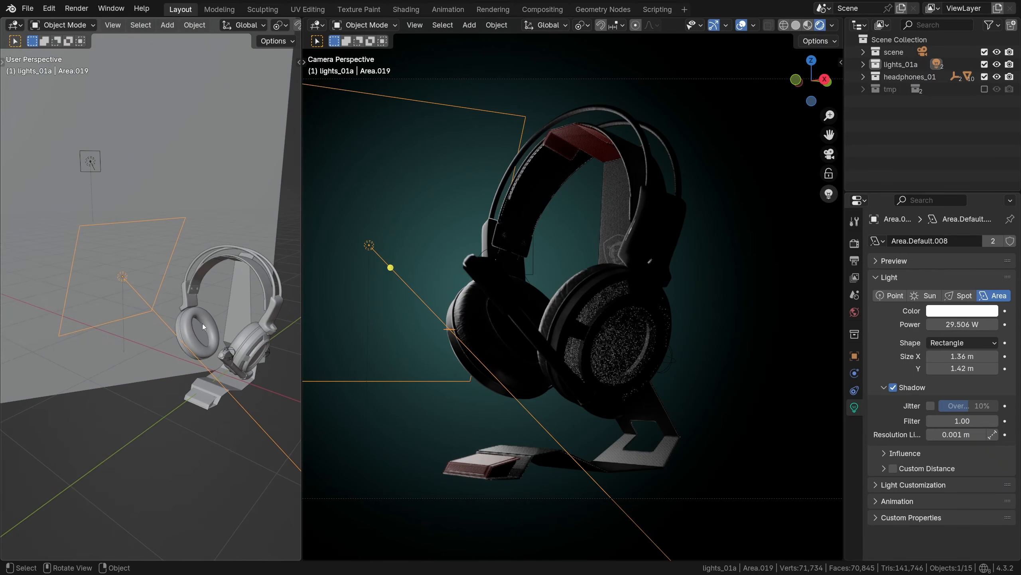
{"action": "key", "text": "Tab"}
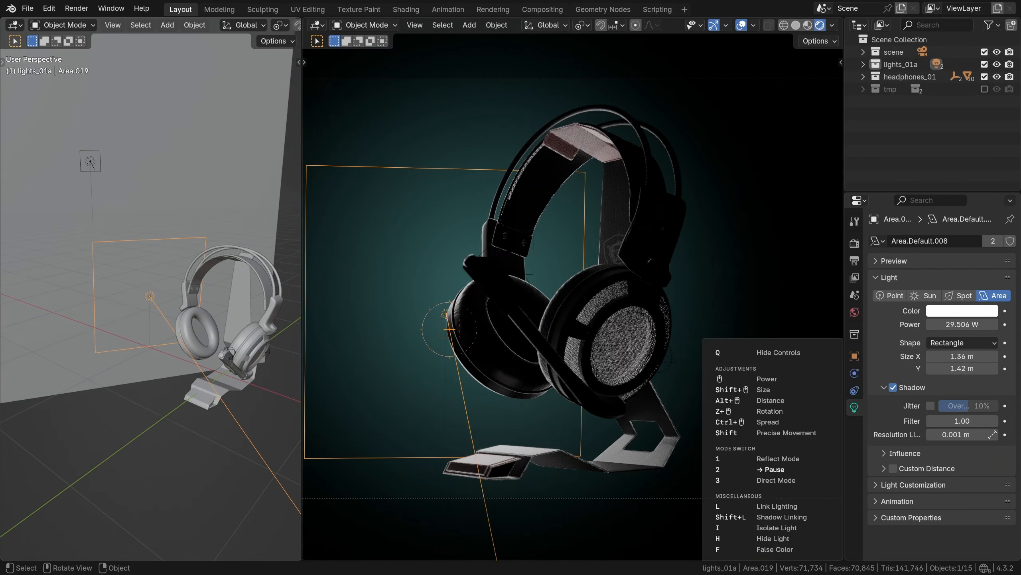
{"action": "left_click", "coordinate": [377, 270]}
Resume adjusting the light, shrink it to 1.16 m by 1.22 m and fix its orbit position beside the left ear cup
{"action": "right_click", "coordinate": [455, 205]}
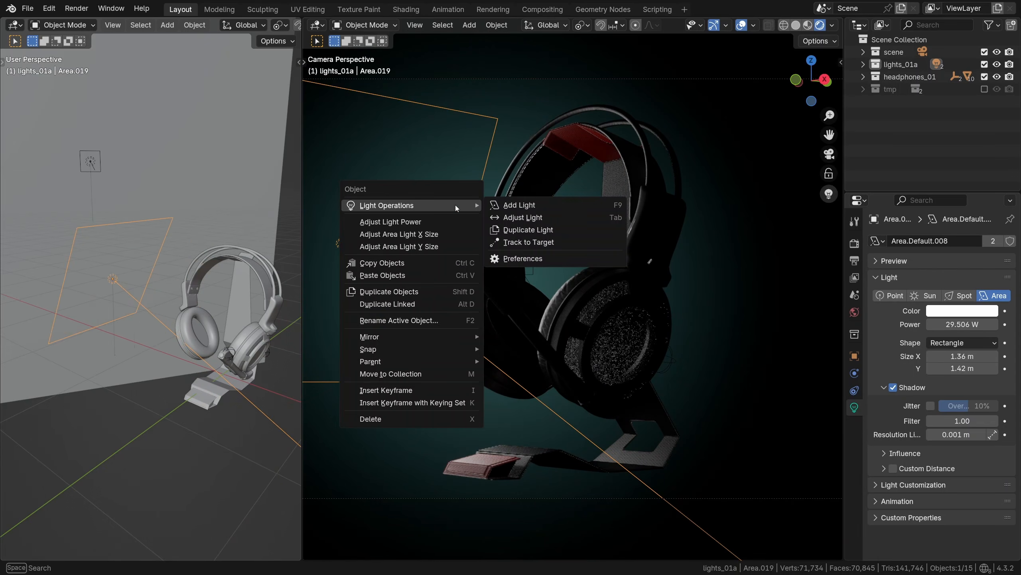
{"action": "left_click", "coordinate": [617, 218]}
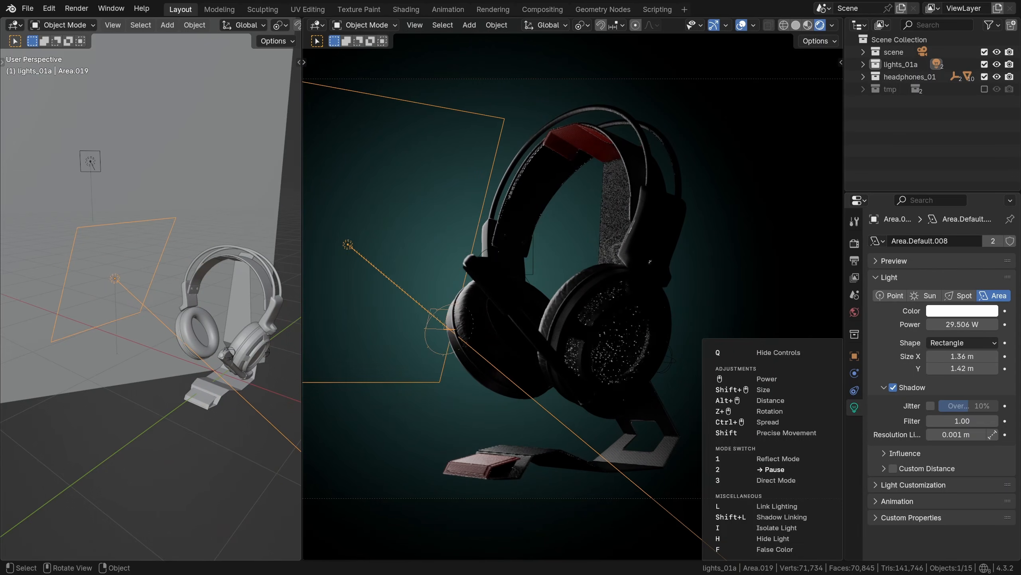
{"action": "scroll", "coordinate": [446, 328], "scroll_direction": "down", "scroll_amount": 5, "text": "shift"}
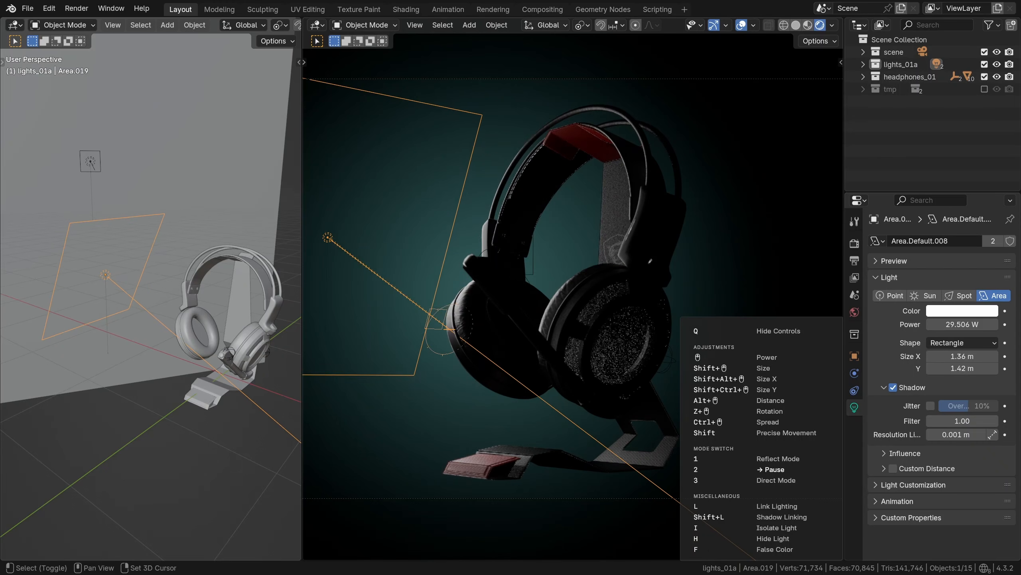
{"action": "scroll", "coordinate": [446, 328], "scroll_direction": "up", "scroll_amount": 4, "text": "shift"}
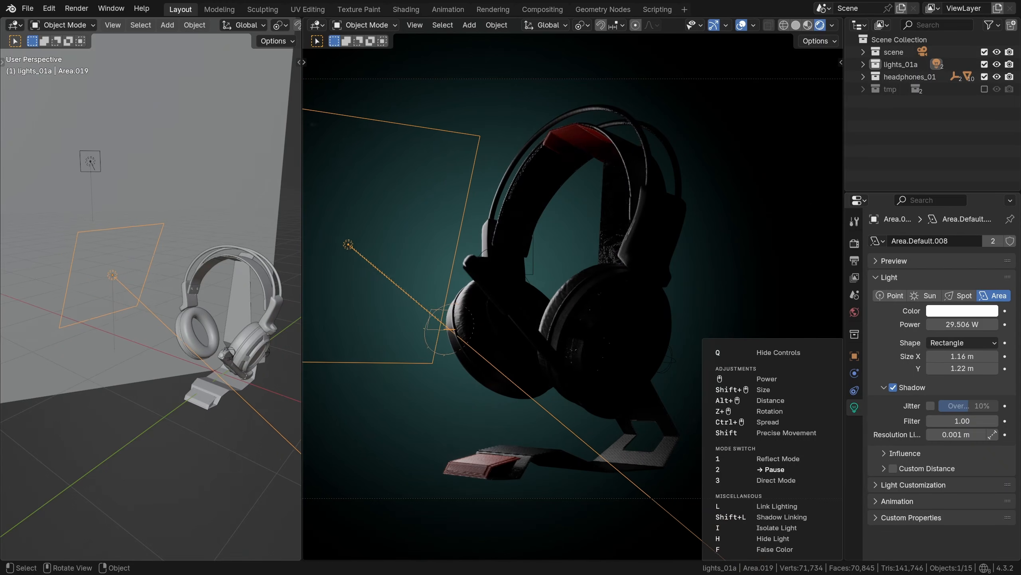
{"action": "left_click", "coordinate": [526, 237]}
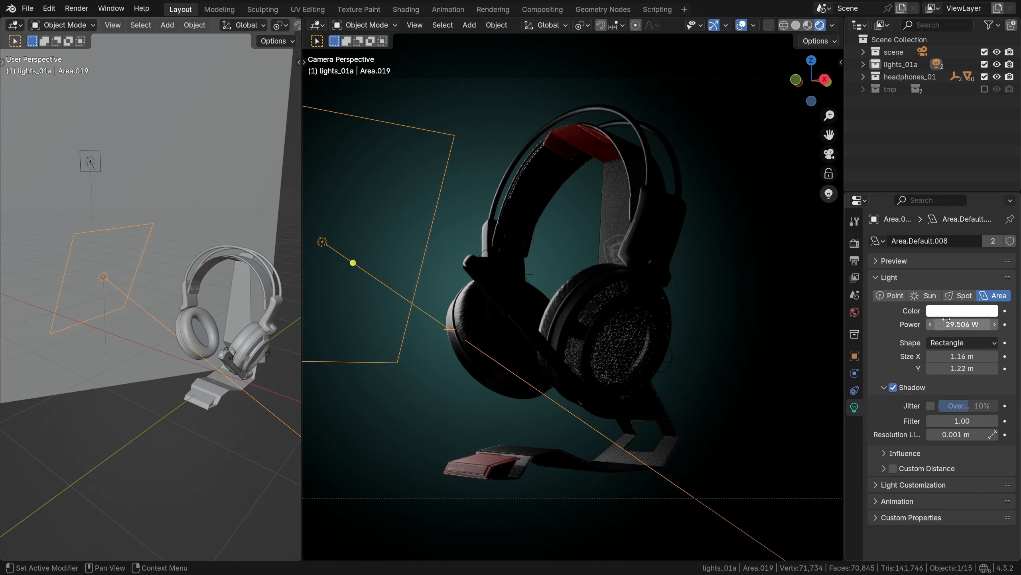
Tint the area light pale orange and enable Jitter for its shadows
{"action": "left_click", "coordinate": [969, 310]}
{"action": "mouse_move", "coordinate": [927, 174]}
{"action": "left_mouse_down"}
{"action": "mouse_move", "coordinate": [916, 187]}
{"action": "mouse_move", "coordinate": [938, 152]}
{"action": "mouse_move", "coordinate": [923, 181]}
{"action": "left_mouse_up"}
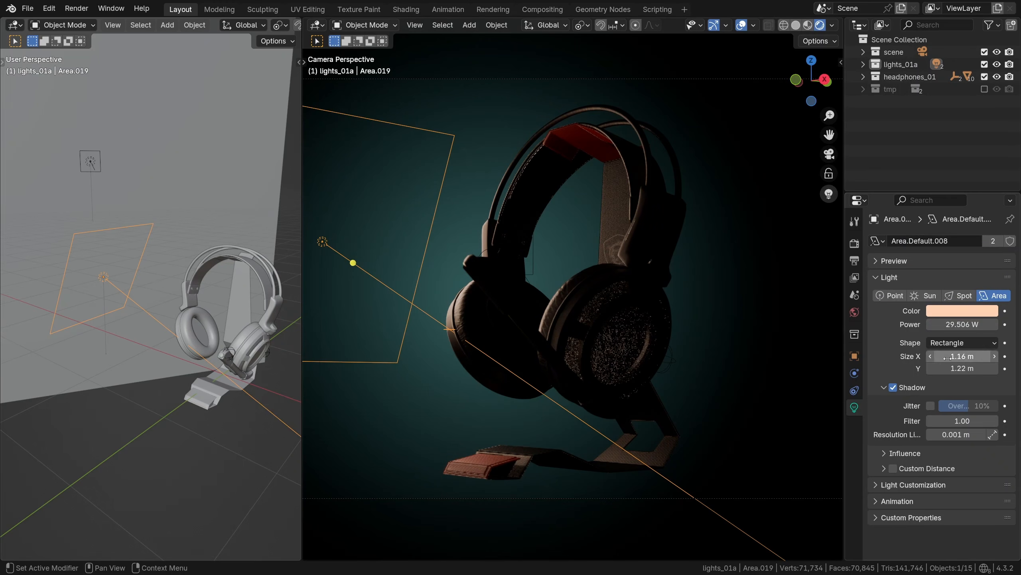
{"action": "left_click", "coordinate": [930, 405]}
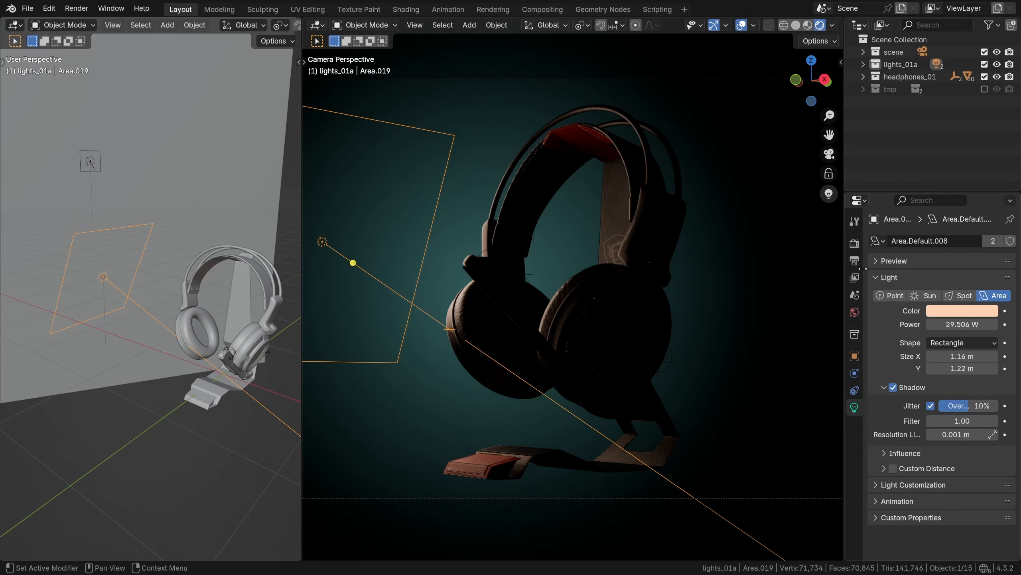
Check the Jittered Shadows option in the scene's viewport sampling settings and return to the light's properties
{"action": "left_click", "coordinate": [855, 244]}
{"action": "left_click", "coordinate": [896, 261]}
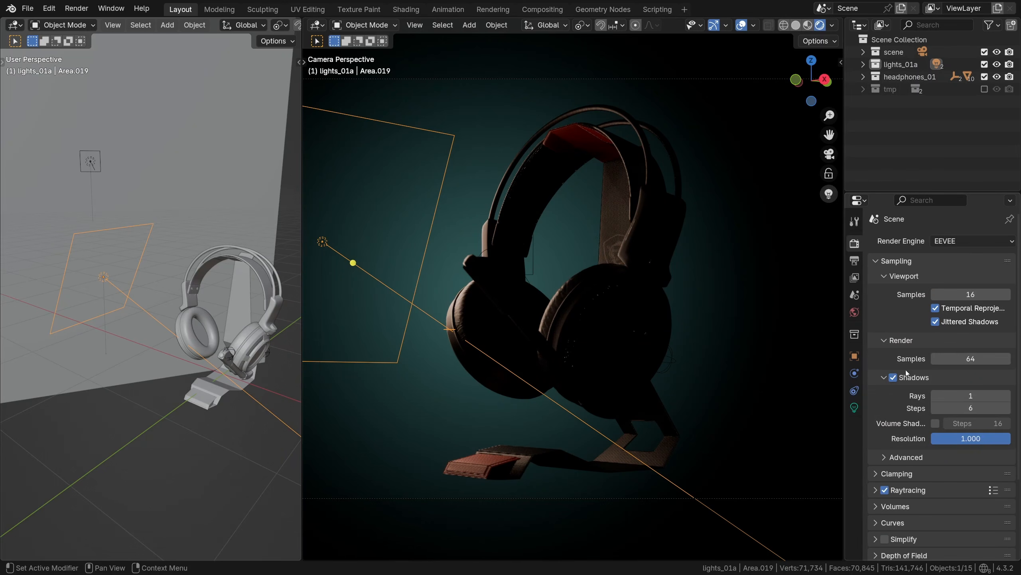
{"action": "left_click", "coordinate": [855, 408]}
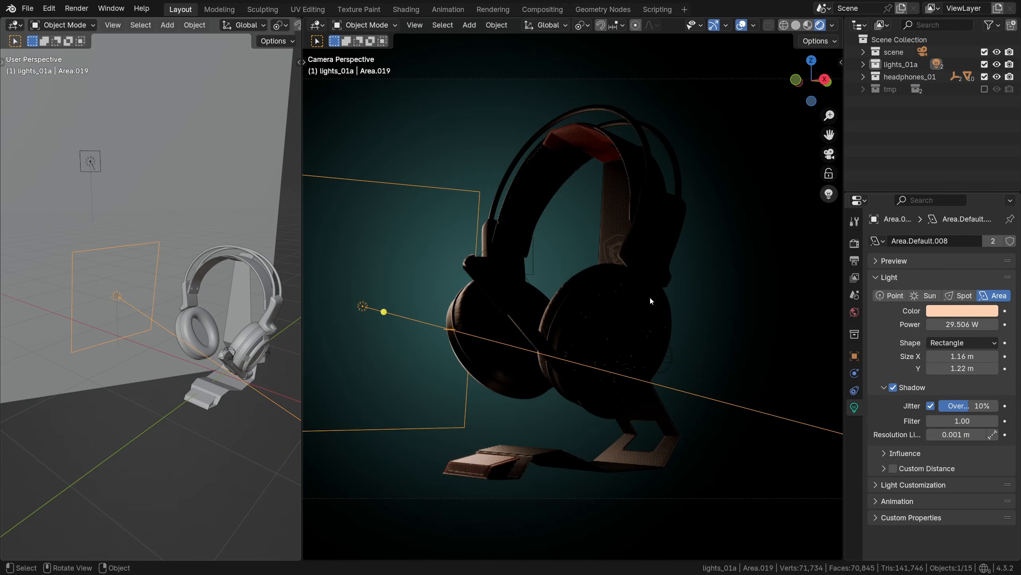
Add an area light on the bracket above the right ear cup and link its lighting to that metal part only
{"action": "right_click", "coordinate": [650, 296]}
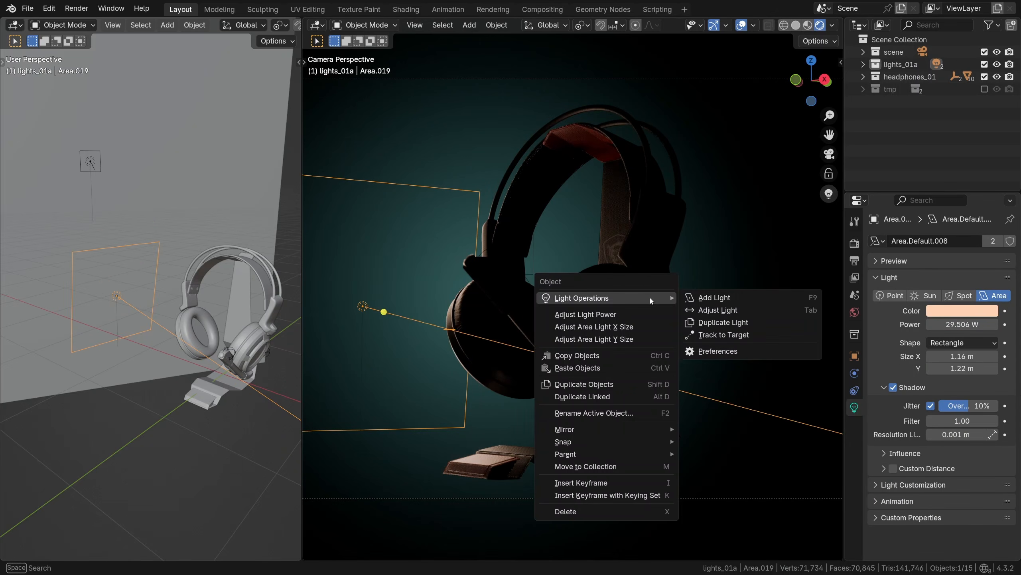
{"action": "key", "text": "shift+a"}
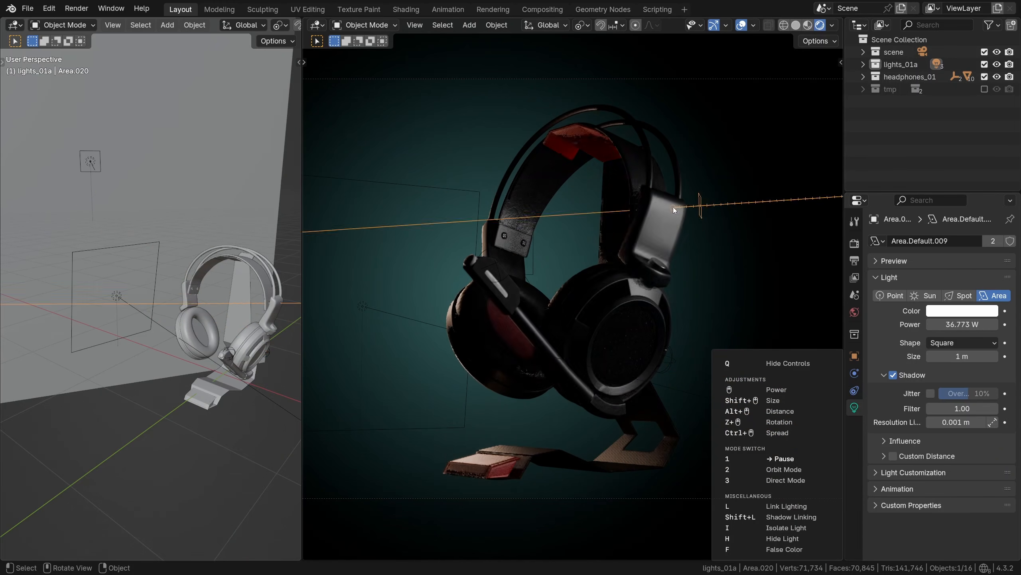
{"action": "key", "text": "l"}
{"action": "left_click_drag", "start_coordinate": [677, 214], "coordinate": [680, 207]}
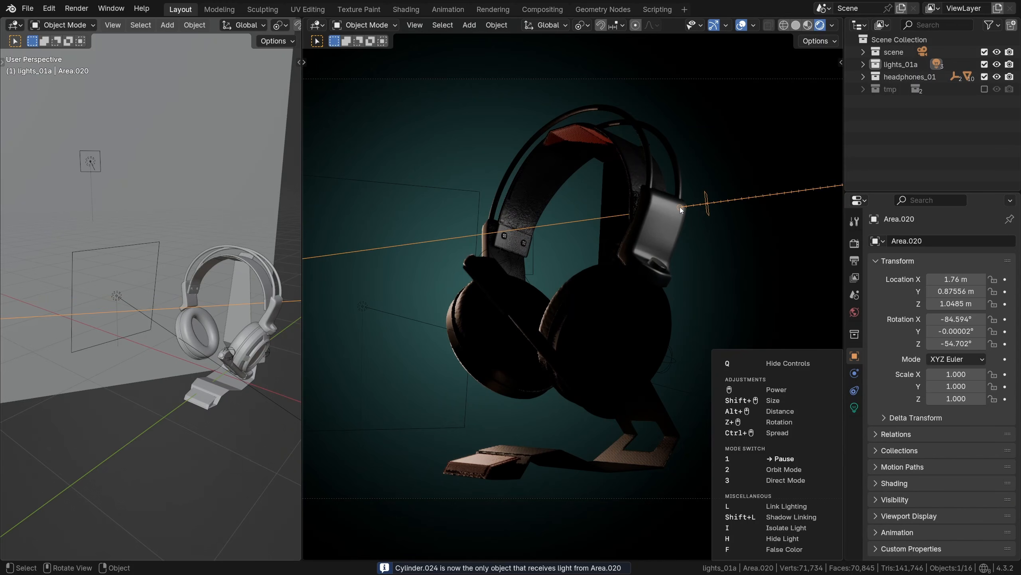
Move the new light over the headband wires and down to the left ear cup's edge, adjusting its light linking along the way
{"action": "key", "text": "l"}
{"action": "left_click_drag", "start_coordinate": [680, 207], "coordinate": [648, 156]}
{"action": "key", "text": "i"}
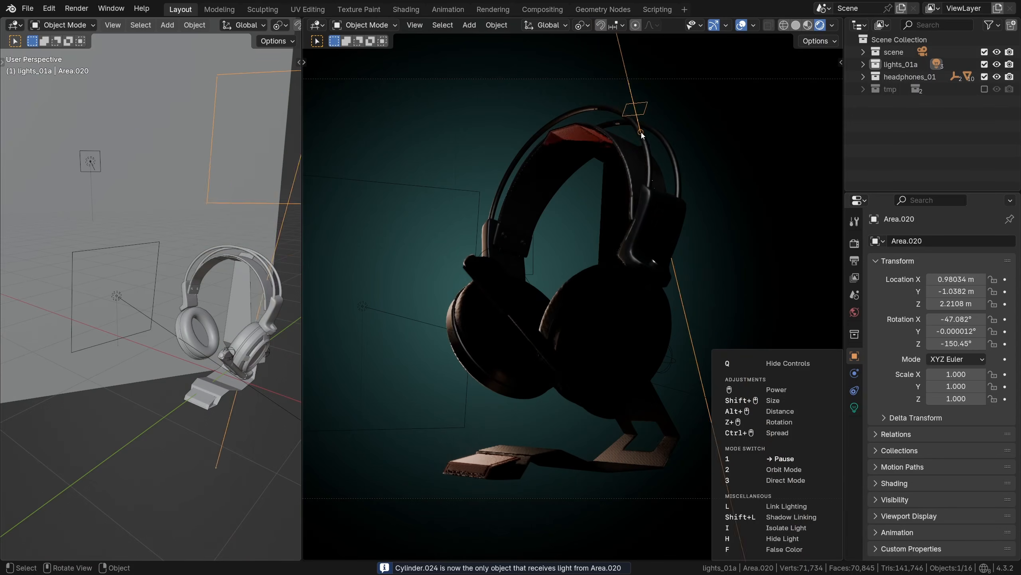
{"action": "key", "text": "l"}
{"action": "left_click_drag", "start_coordinate": [647, 144], "coordinate": [470, 372]}
{"action": "key", "text": "l"}
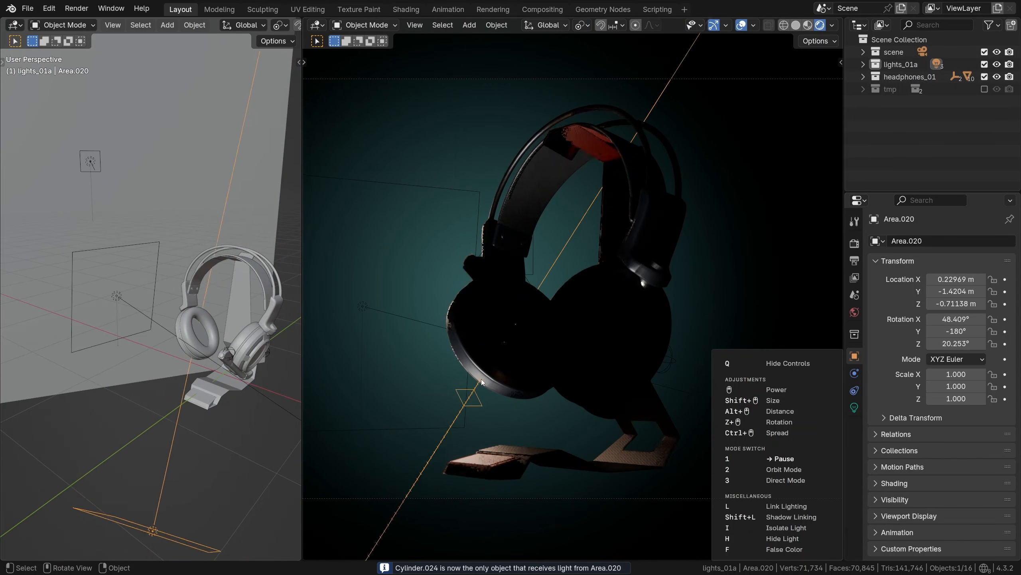
{"action": "left_click_drag", "start_coordinate": [459, 353], "coordinate": [453, 312]}
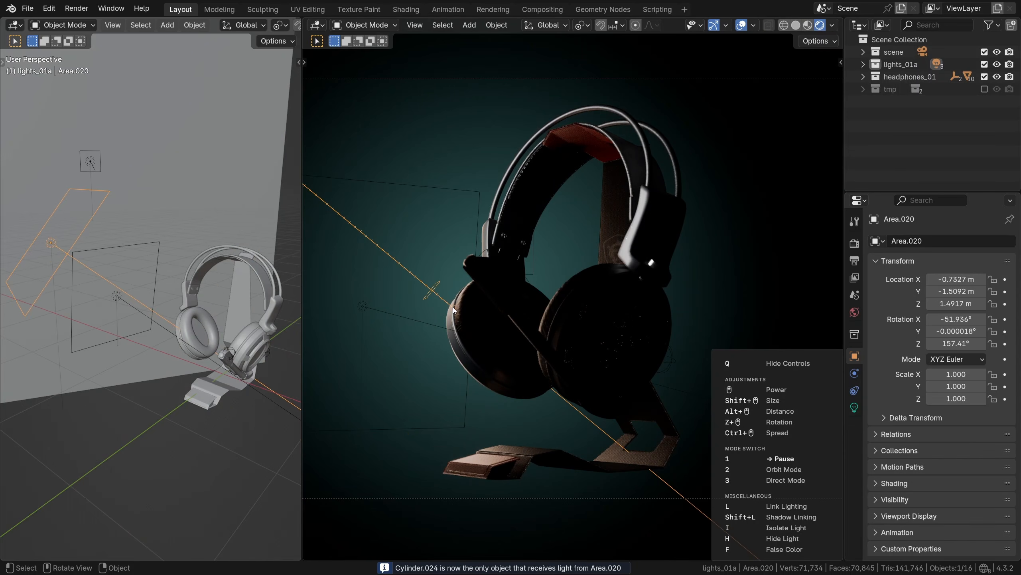
Toggle the light's link to the metal frame off and on while positioning it along the left ear cup
{"action": "key", "text": "l"}
{"action": "key", "text": "l"}
{"action": "key", "text": "l"}
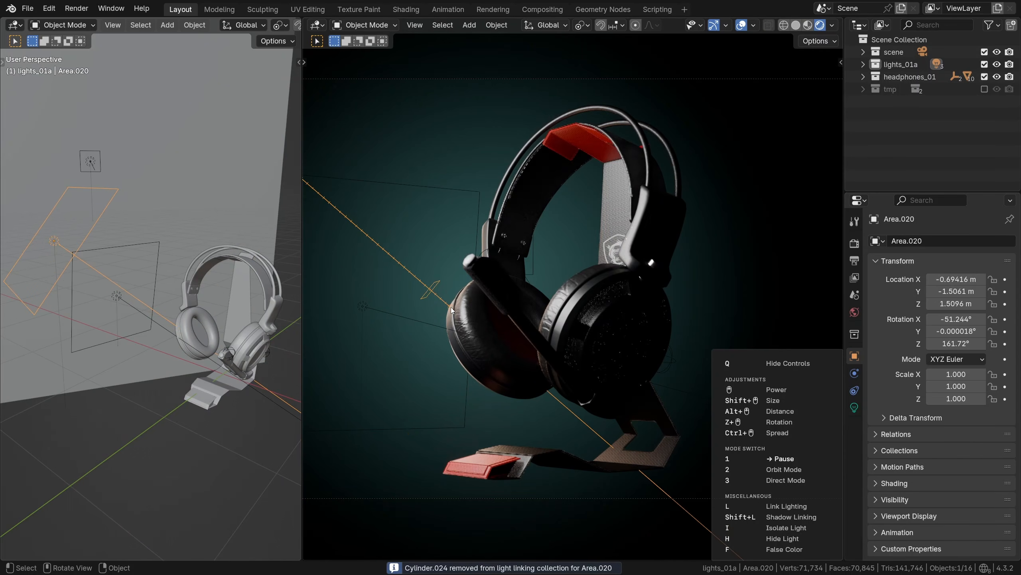
{"action": "key", "text": "l"}
{"action": "left_click_drag", "start_coordinate": [451, 306], "coordinate": [467, 316]}
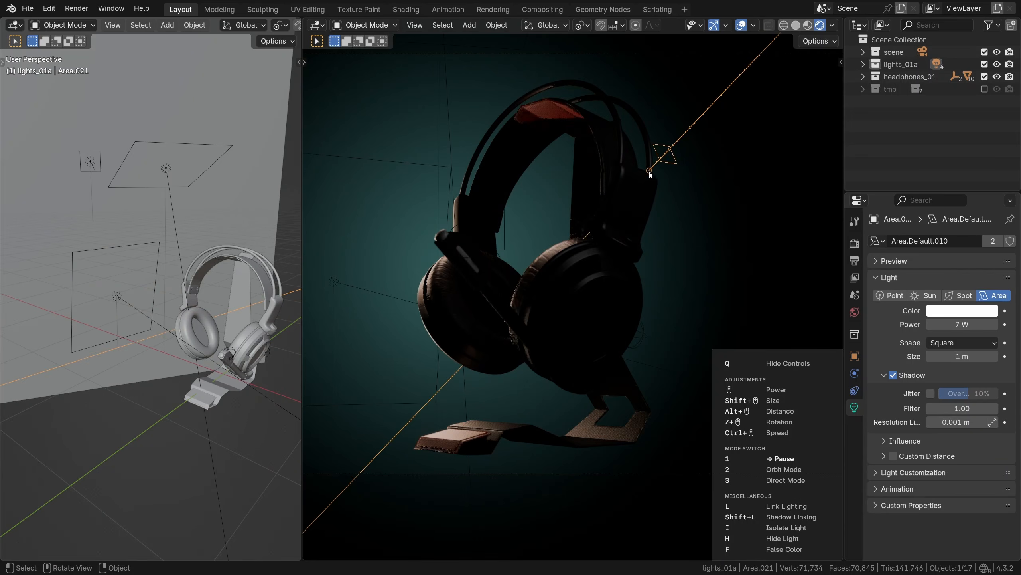
Place another area light of about 12.6 W at the right bracket in Orbit Mode, at 1.3 m distance and 1.71 m wide
{"action": "scroll", "coordinate": [642, 184], "scroll_direction": "up", "scroll_amount": 6, "text": "alt"}
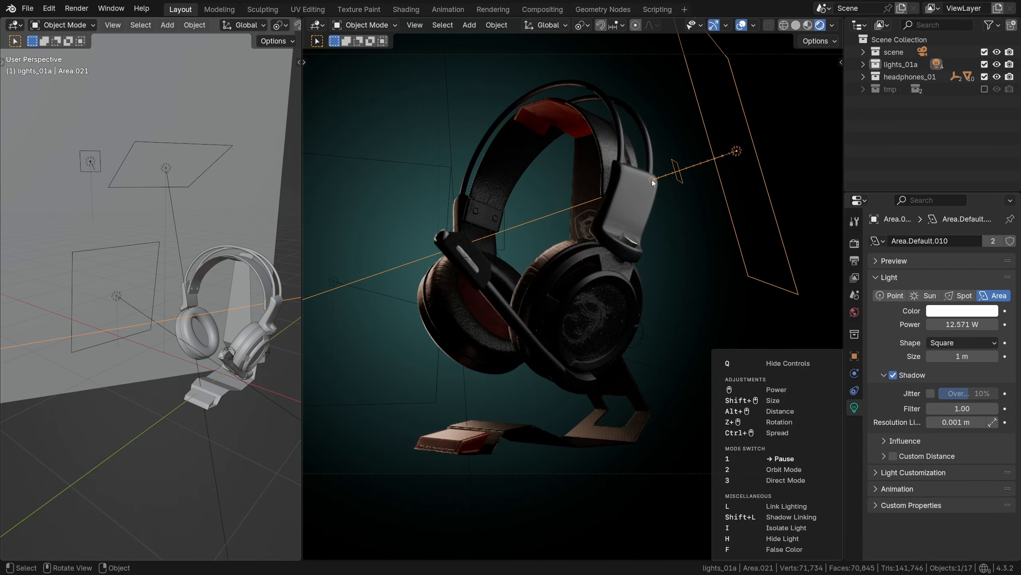
{"action": "key", "text": "2"}
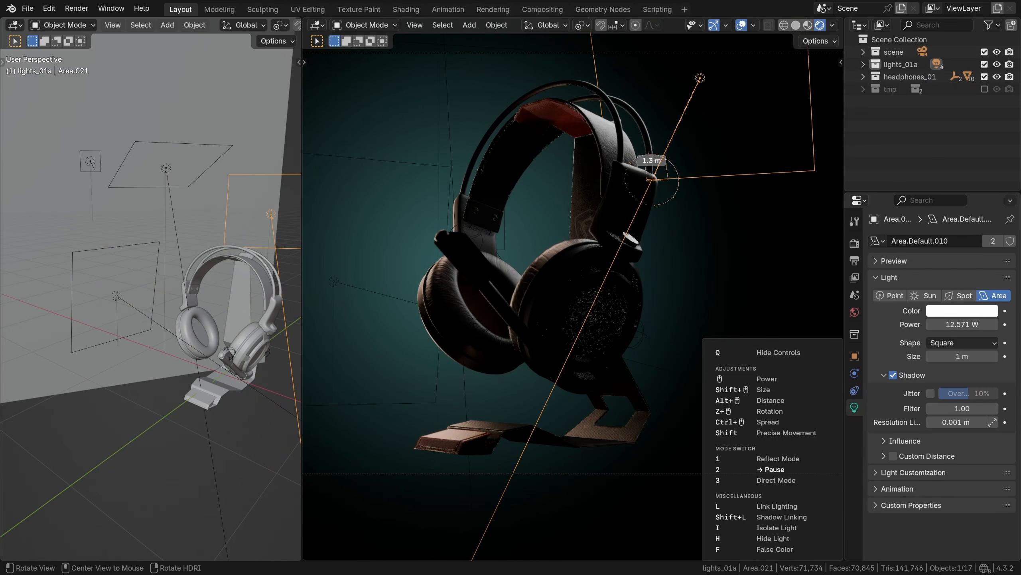
{"action": "scroll", "coordinate": [652, 180], "scroll_direction": "up", "scroll_amount": 5, "text": "shift"}
{"action": "left_click", "coordinate": [1000, 388]}
Enable shadow Jitter on the right bracket's light and set its color to light blue #98E3FF
{"action": "left_click", "coordinate": [930, 406]}
{"action": "left_click", "coordinate": [962, 310]}
{"action": "left_click_drag", "start_coordinate": [929, 168], "coordinate": [935, 148]}
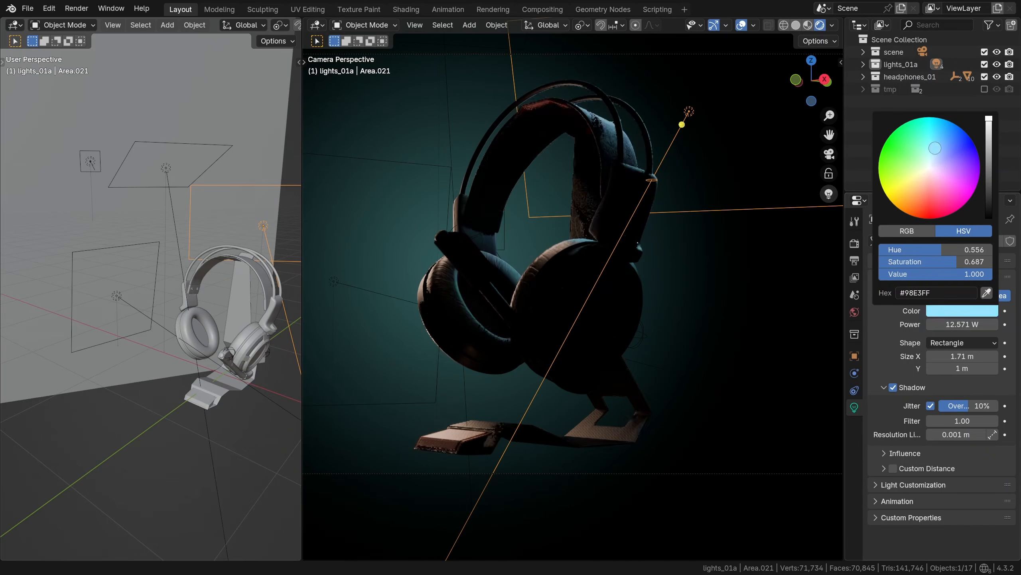
Add a light on the right ear cup's outer rim, link it to that part only and adjust its distance
{"action": "key", "text": "shift+e"}
{"action": "key", "text": "l"}
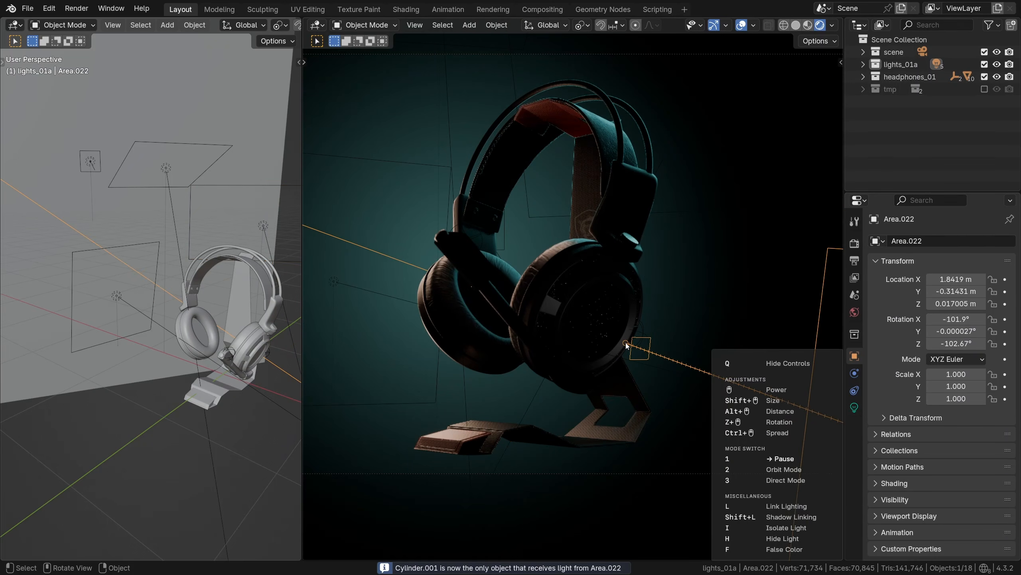
{"action": "scroll", "coordinate": [626, 342], "scroll_direction": "down", "scroll_amount": 3, "text": "alt"}
{"action": "scroll", "coordinate": [626, 342], "scroll_direction": "down", "scroll_amount": 4, "text": "alt"}
{"action": "left_click", "coordinate": [625, 347]}
Add a light inside the headband, link it to the metal frame only and adjust its distance in Orbit Mode
{"action": "key", "text": "shift+e"}
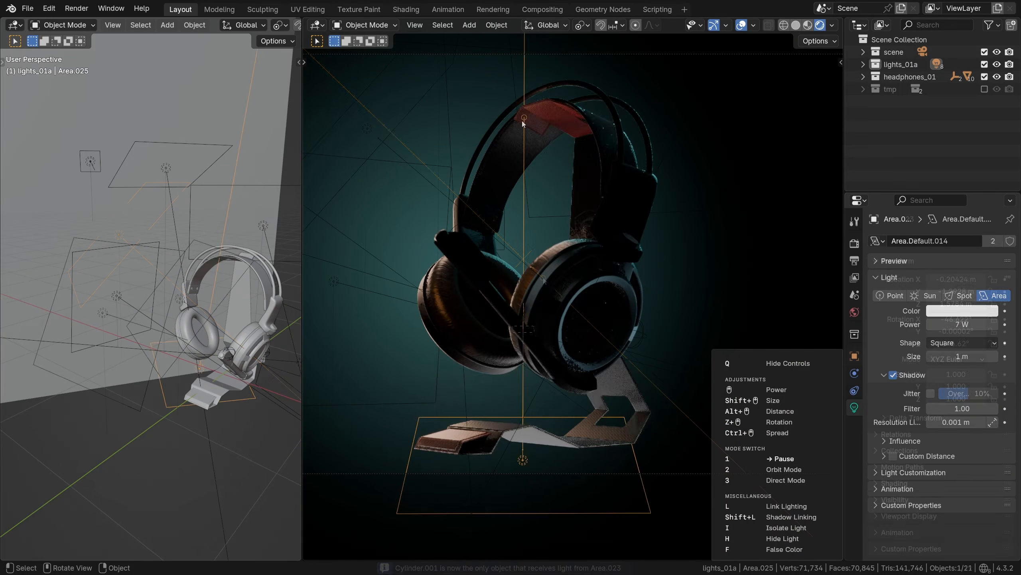
{"action": "key", "text": "l"}
{"action": "key", "text": "2"}
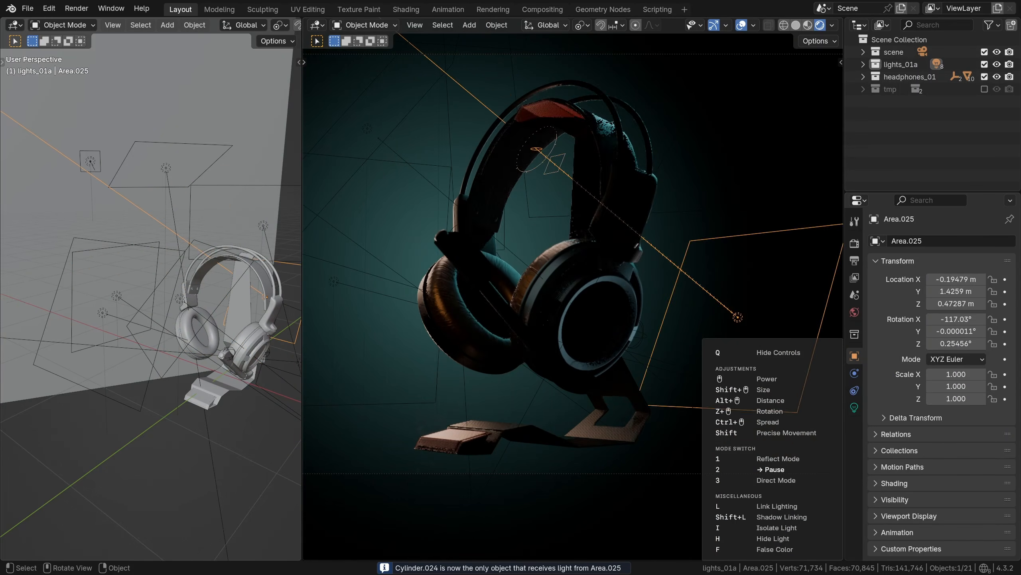
{"action": "scroll", "coordinate": [537, 149], "scroll_direction": "down", "scroll_amount": 2, "text": "alt"}
{"action": "scroll", "coordinate": [536, 148], "scroll_direction": "up", "scroll_amount": 4, "text": "alt"}
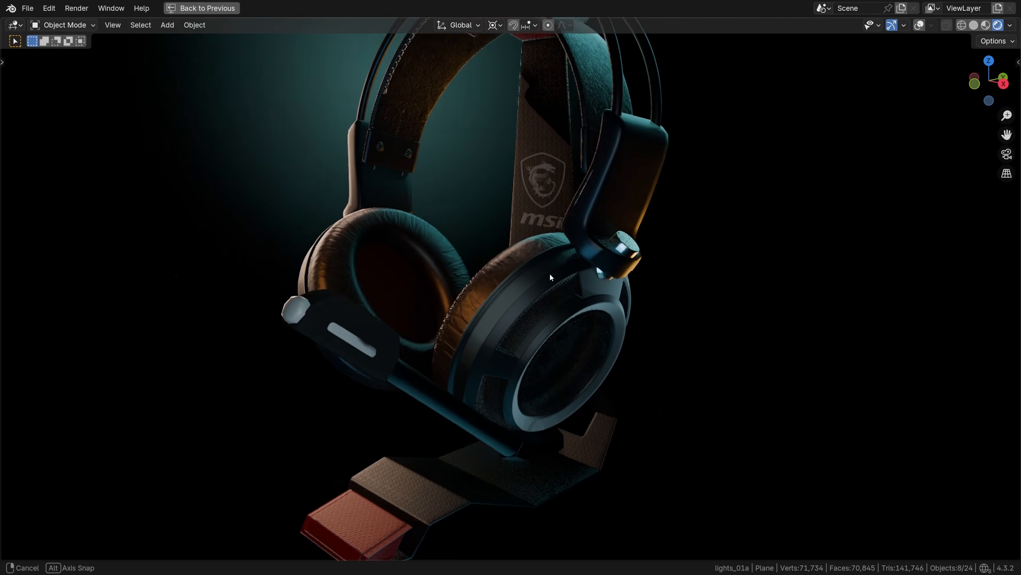
{"action": "mouse_move", "coordinate": [549, 272]}
{"action": "middle_mouse_down"}
{"action": "mouse_move", "coordinate": [558, 240]}
{"action": "mouse_move", "coordinate": [551, 254]}
{"action": "middle_mouse_up"}
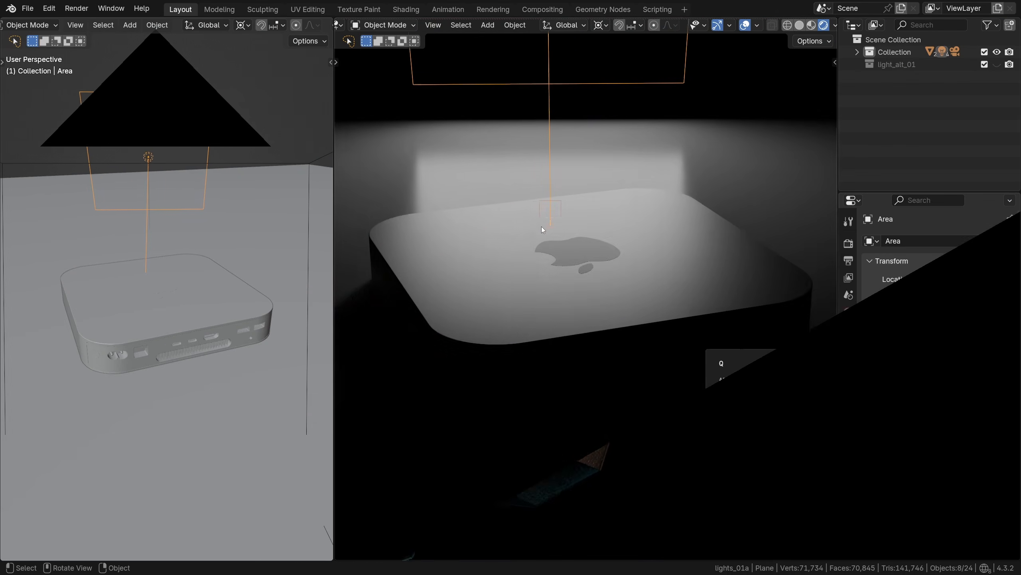
Link the Mac mini scene's area light to the backdrop plane only, then orbit it and enlarge it to 1.97 m
{"action": "left_click_drag", "start_coordinate": [520, 220], "coordinate": [531, 186]}
{"action": "key", "text": "l"}
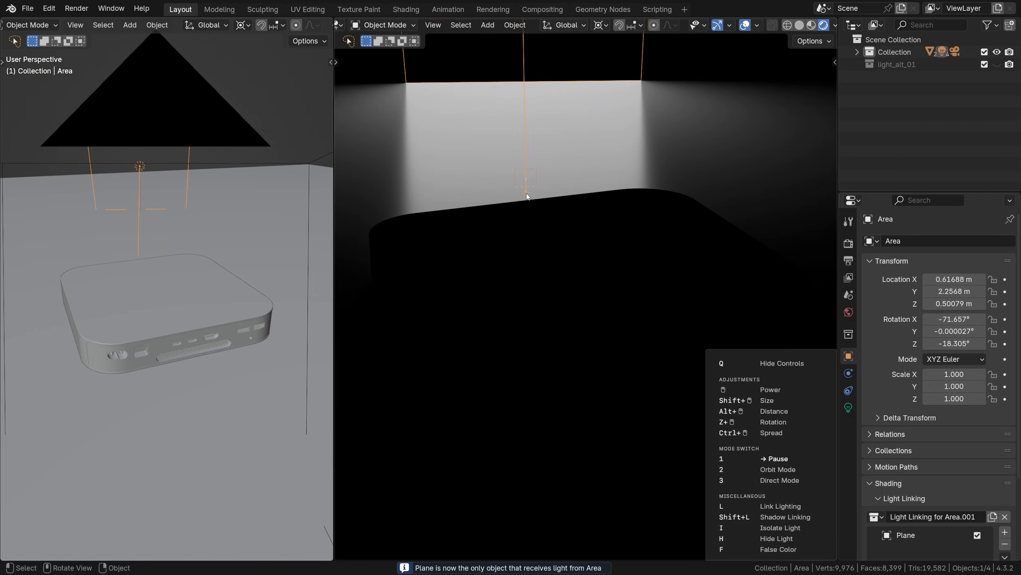
{"action": "key", "text": "2"}
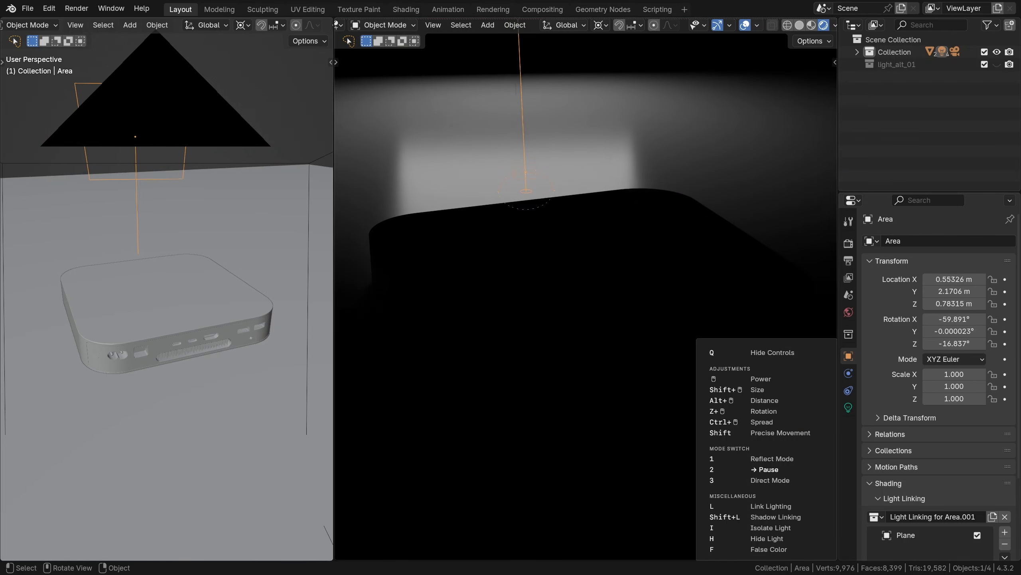
{"action": "scroll", "coordinate": [526, 192], "scroll_direction": "down", "scroll_amount": 4, "text": "alt"}
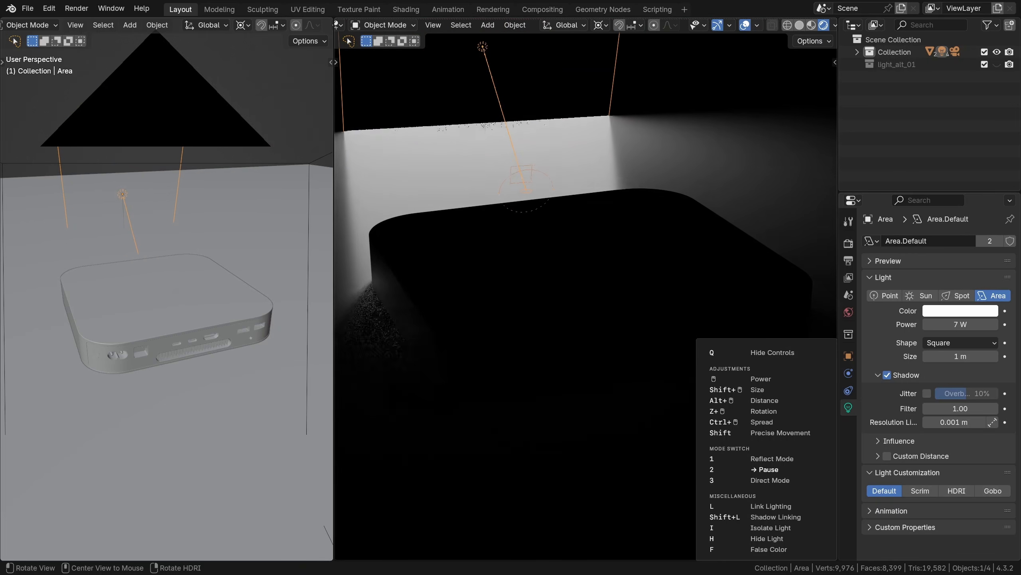
{"action": "scroll", "coordinate": [525, 191], "scroll_direction": "up", "scroll_amount": 4, "text": "alt"}
{"action": "scroll", "coordinate": [526, 189], "scroll_direction": "up", "scroll_amount": 7, "text": "shift"}
{"action": "left_click", "coordinate": [506, 231]}
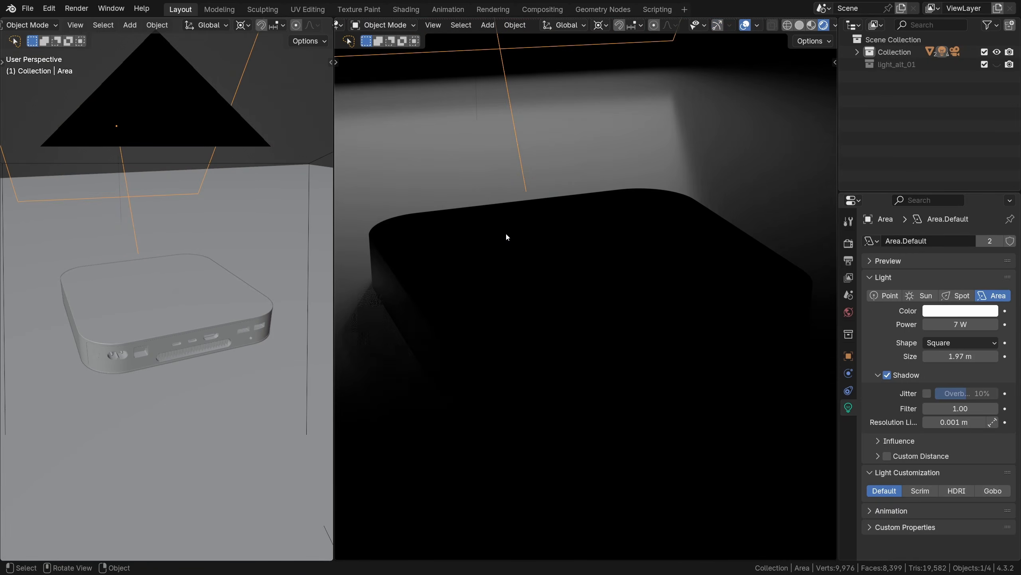
Add an area light over the Mac mini's top near its left edge and link it to the Mac mini only
{"action": "right_click", "coordinate": [546, 230]}
{"action": "mouse_move", "coordinate": [563, 230]}
{"action": "left_click", "coordinate": [626, 234]}
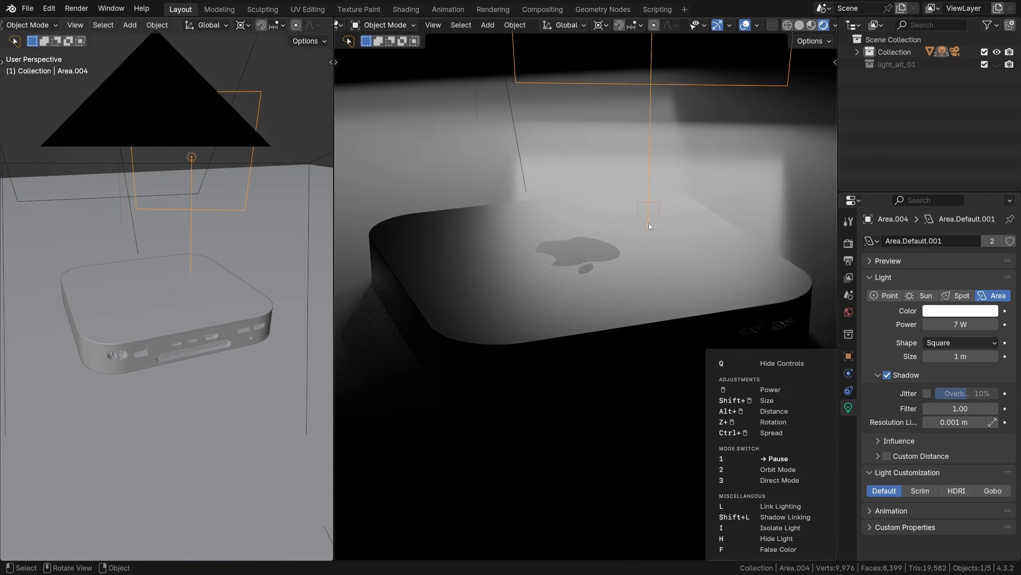
{"action": "key", "text": "l"}
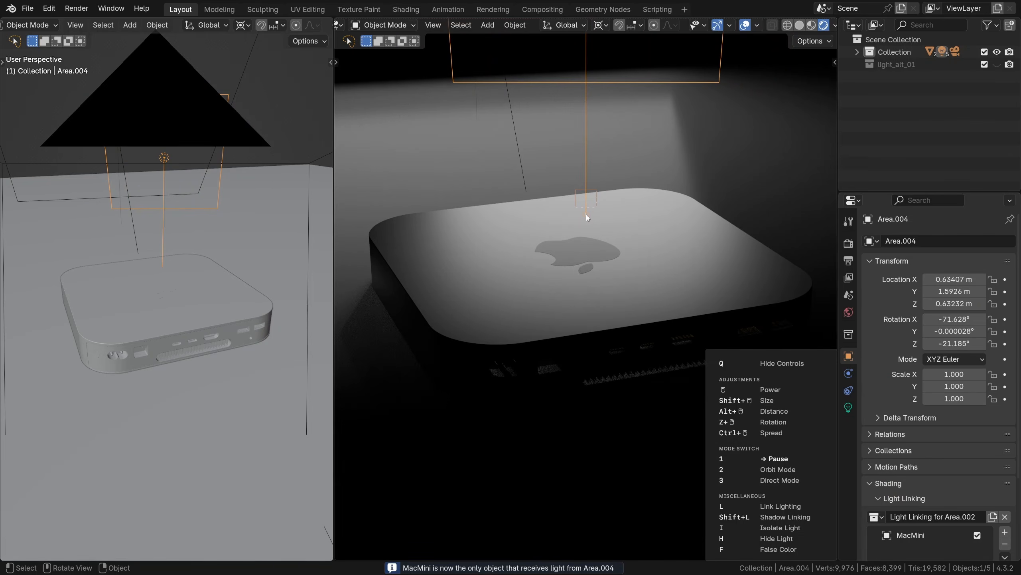
{"action": "key", "text": "l"}
{"action": "key", "text": "l"}
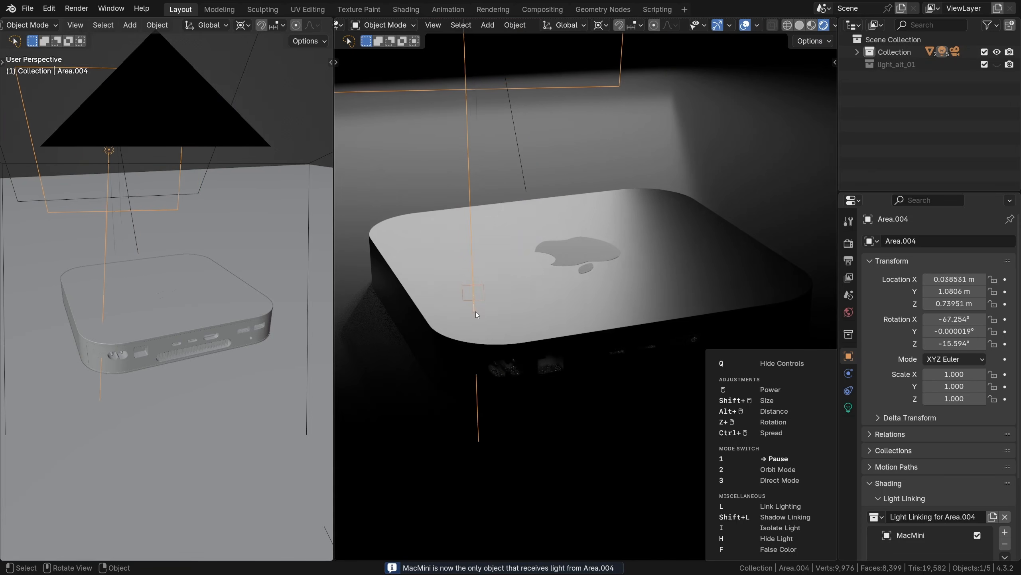
{"action": "left_click", "coordinate": [440, 264]}
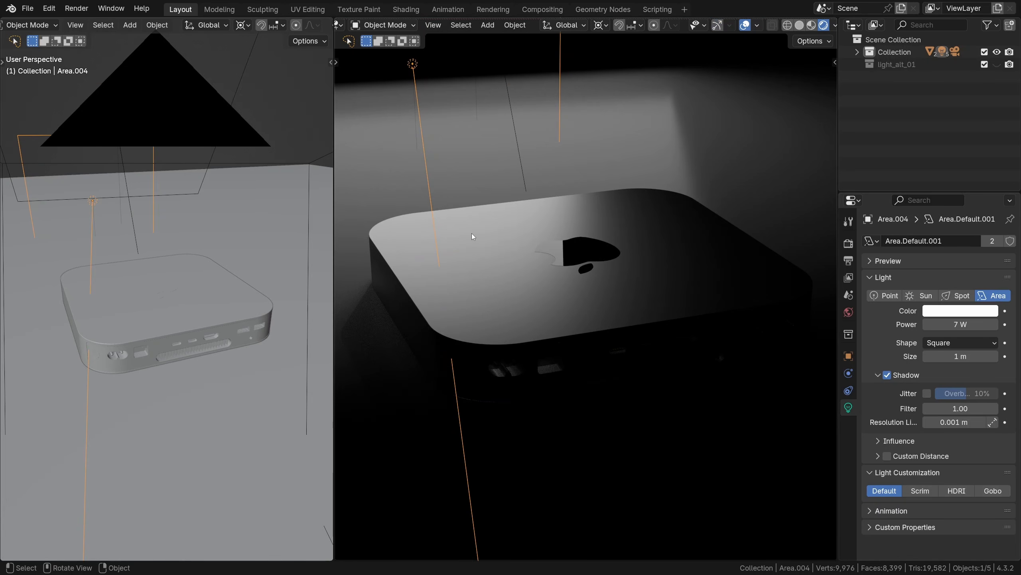
Add another light at the Mac mini's port-side corner by the power button and restrict its light linking to that object
{"action": "key", "text": "shift+d"}
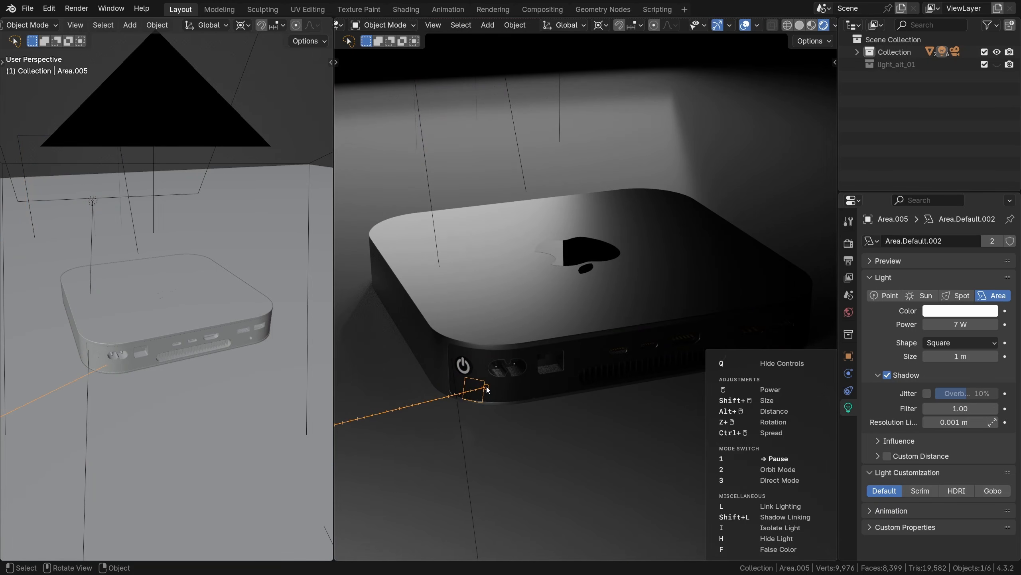
{"action": "key", "text": "l"}
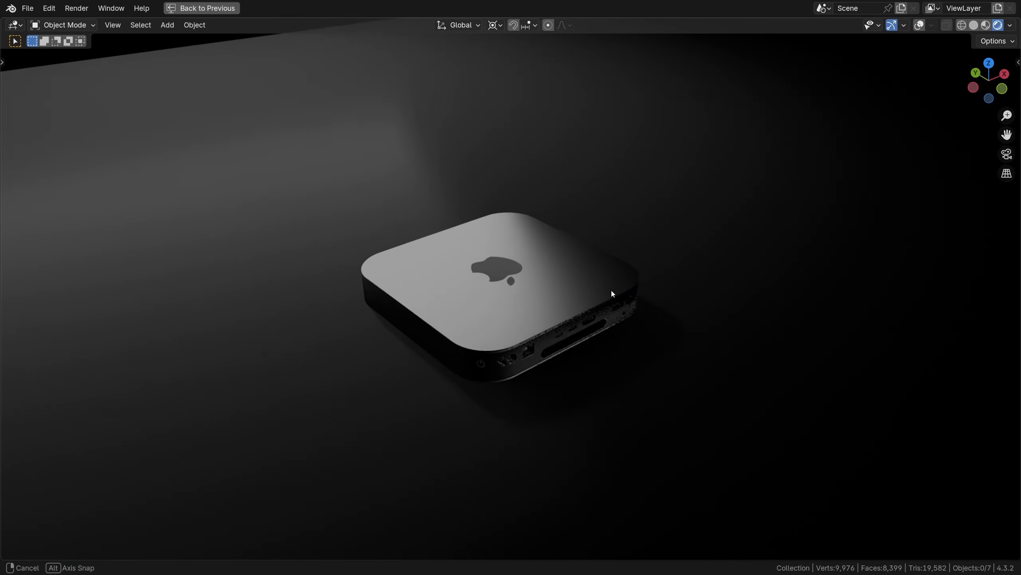
{"action": "middle_click_drag", "start_coordinate": [612, 293], "coordinate": [574, 281]}
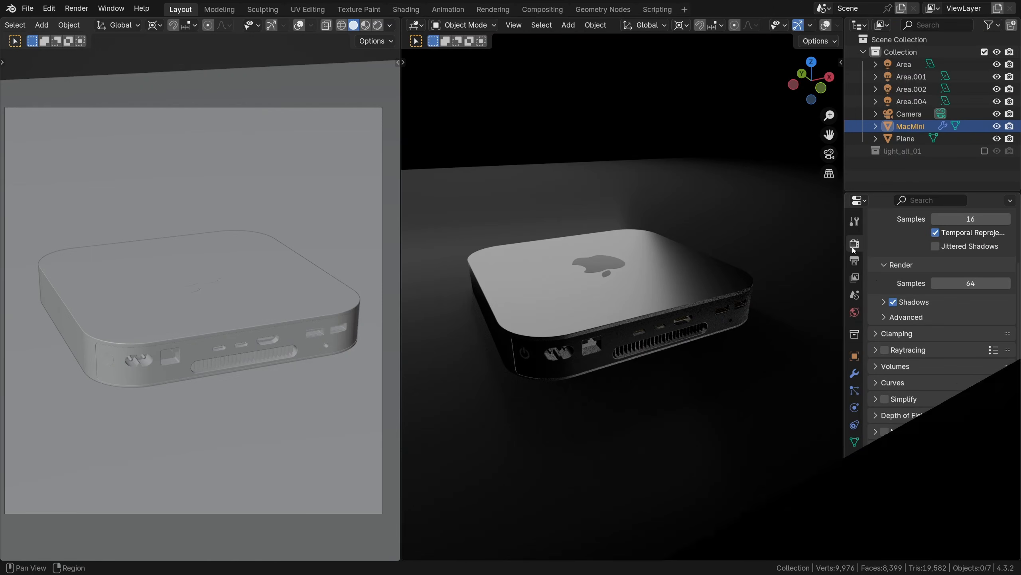
Set the render engine to Cycles and view the Mac mini through the camera
{"action": "scroll", "coordinate": [956, 294], "scroll_direction": "up", "scroll_amount": 4}
{"action": "left_click", "coordinate": [949, 241]}
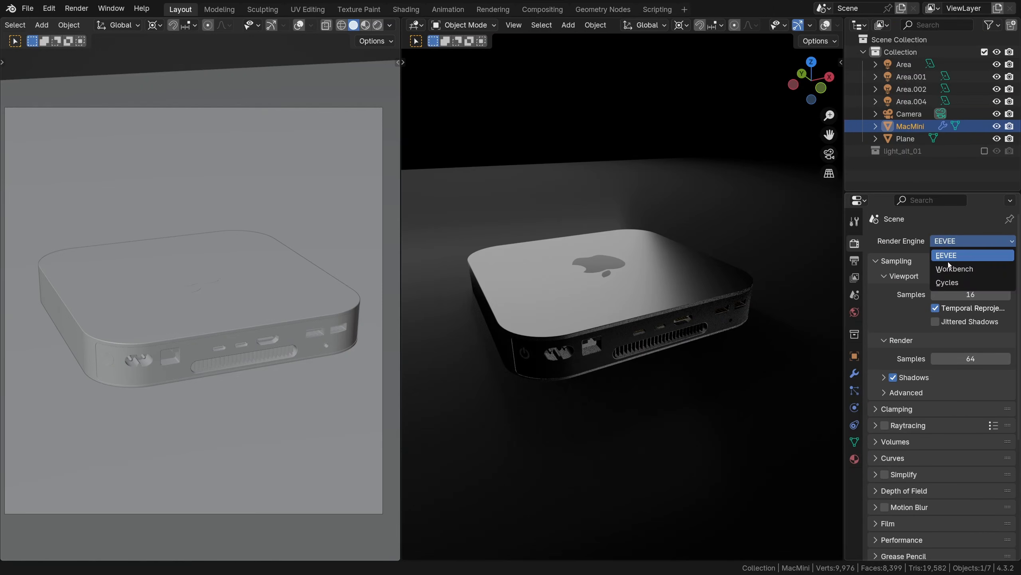
{"action": "left_click", "coordinate": [947, 282]}
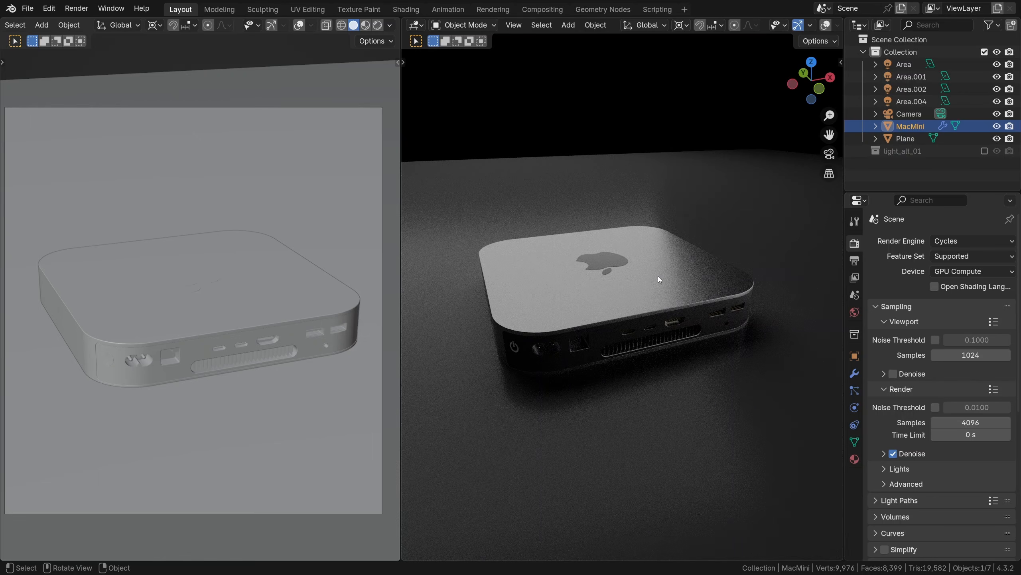
{"action": "key", "text": "KP_0"}
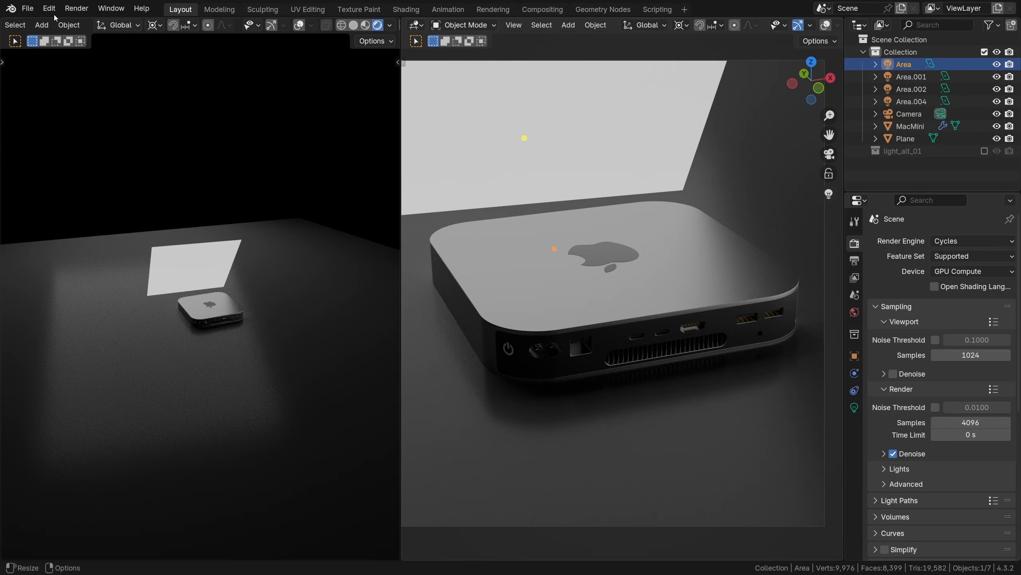
Search the installed add-ons for "light" and examine Light Wrangler's Light Visibility by Selection preference
{"action": "left_click", "coordinate": [50, 8]}
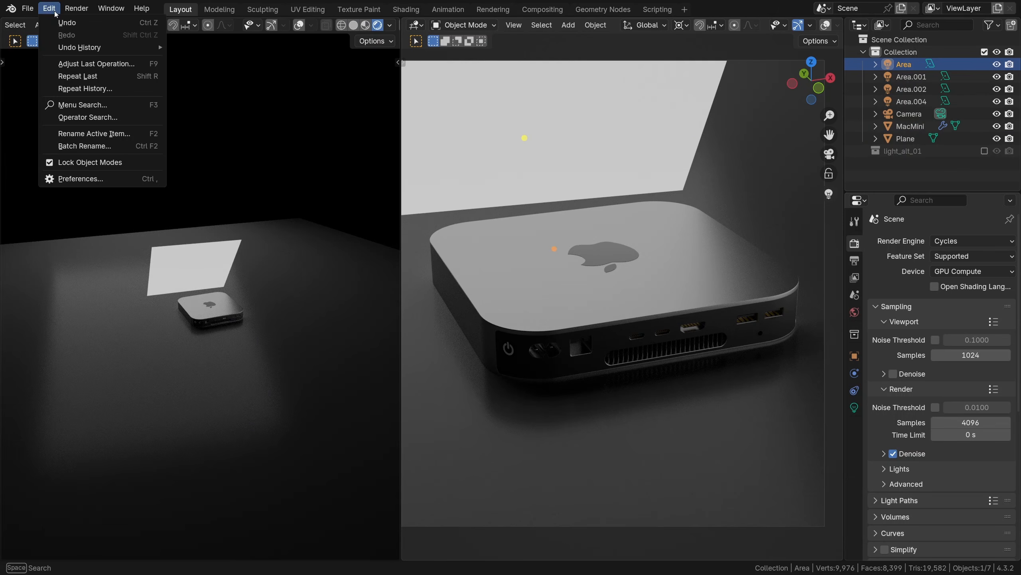
{"action": "left_click", "coordinate": [87, 177]}
{"action": "left_click_drag", "start_coordinate": [153, 15], "coordinate": [396, 153]}
{"action": "left_click", "coordinate": [408, 163]}
{"action": "type", "text": "light"}
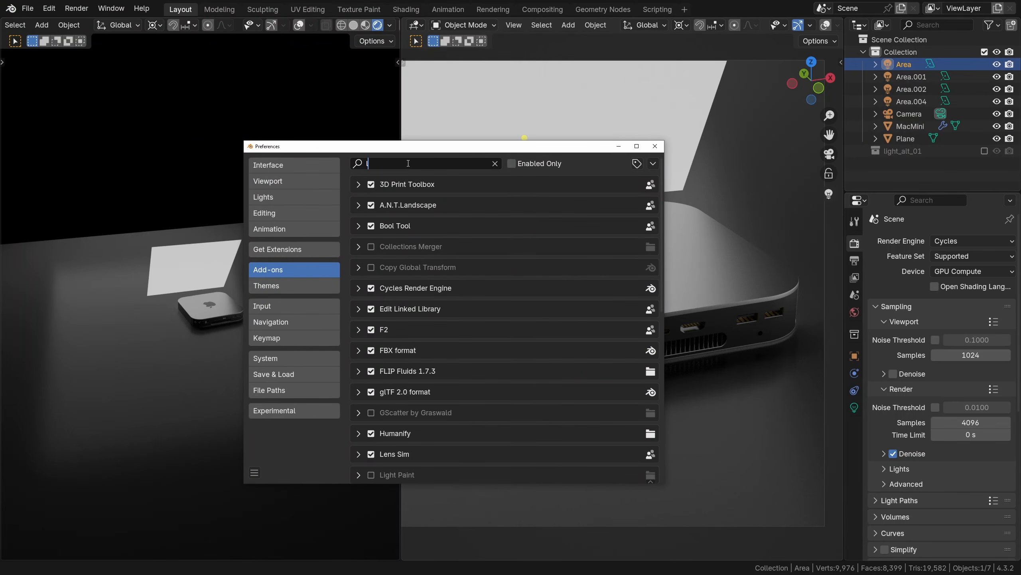
{"action": "left_click", "coordinate": [359, 204]}
{"action": "scroll", "coordinate": [540, 348], "scroll_direction": "down", "scroll_amount": 3}
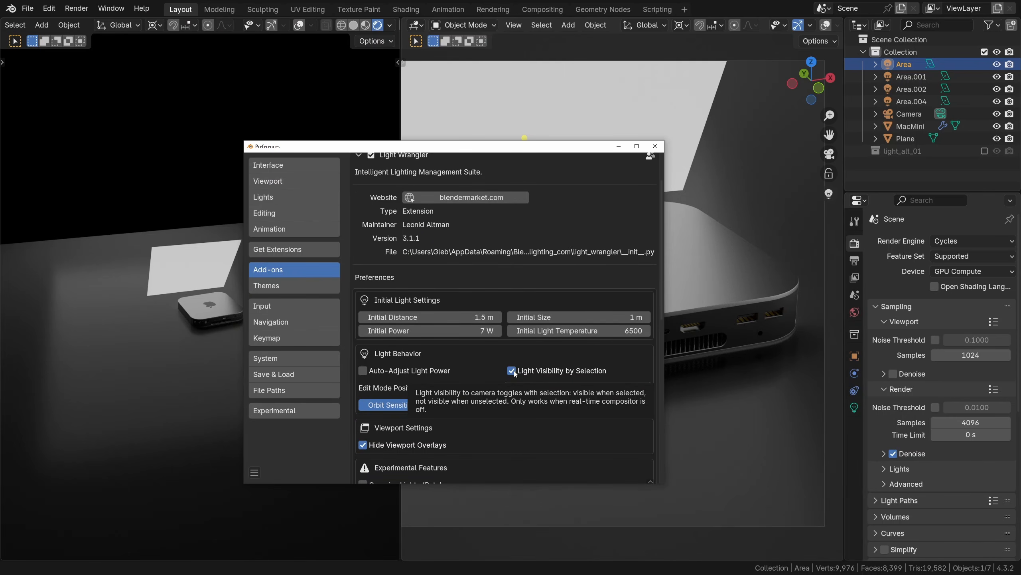
{"action": "left_click", "coordinate": [656, 146]}
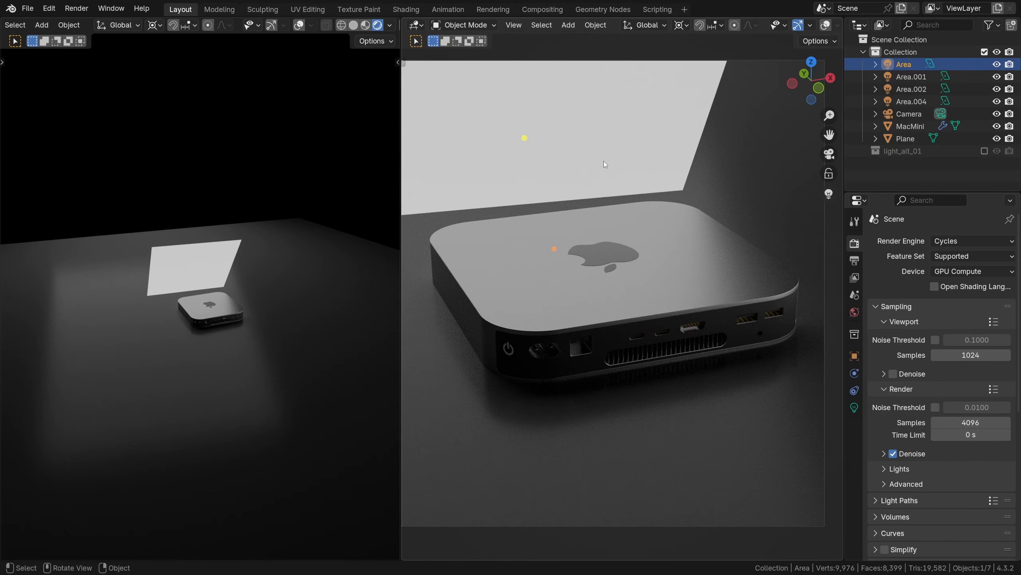
Switch the Area light's customization to Scrim and set its Feathering to 100%
{"action": "left_click", "coordinate": [854, 408]}
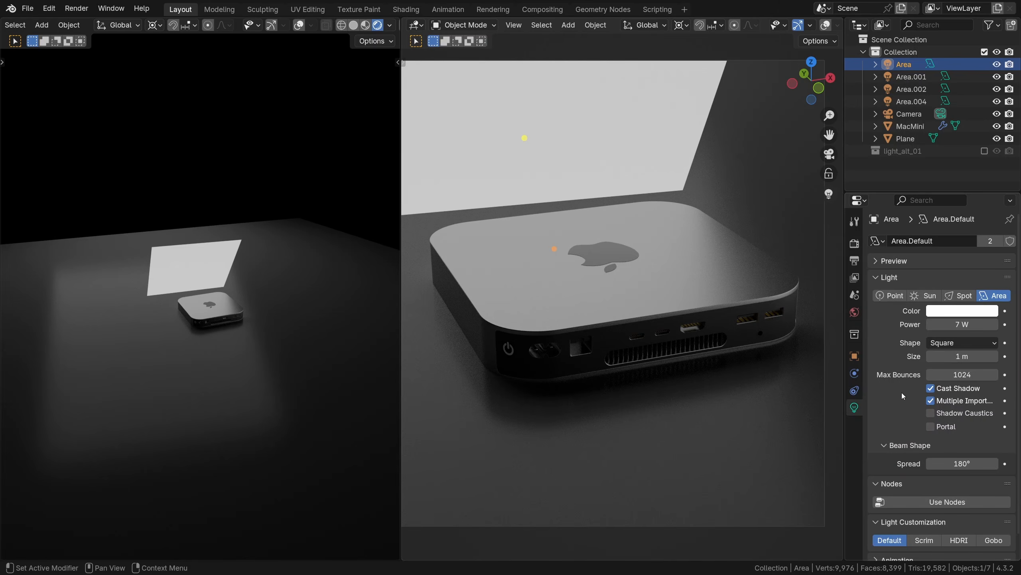
{"action": "scroll", "coordinate": [903, 397], "scroll_direction": "down", "scroll_amount": 2}
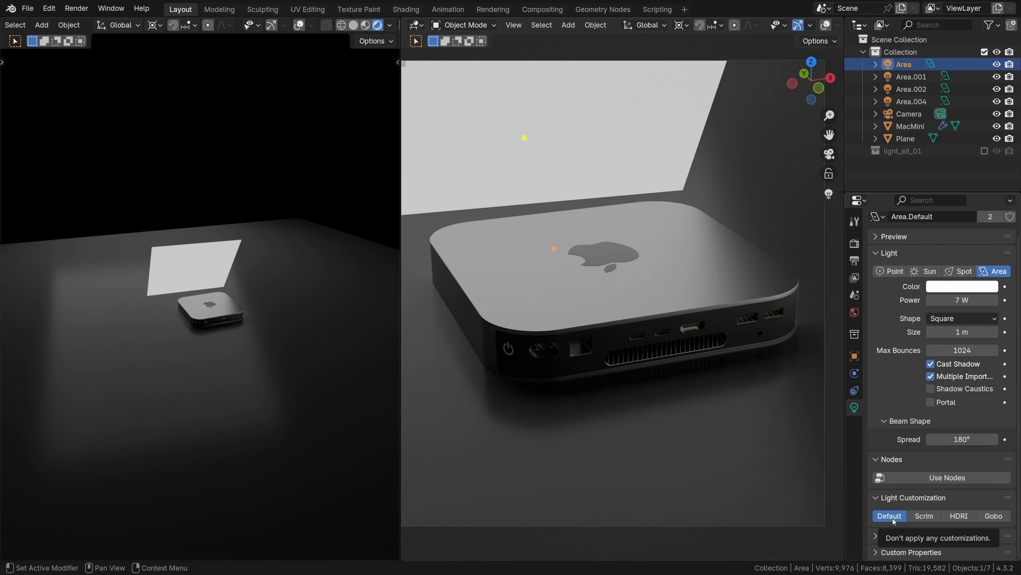
{"action": "left_click", "coordinate": [924, 517]}
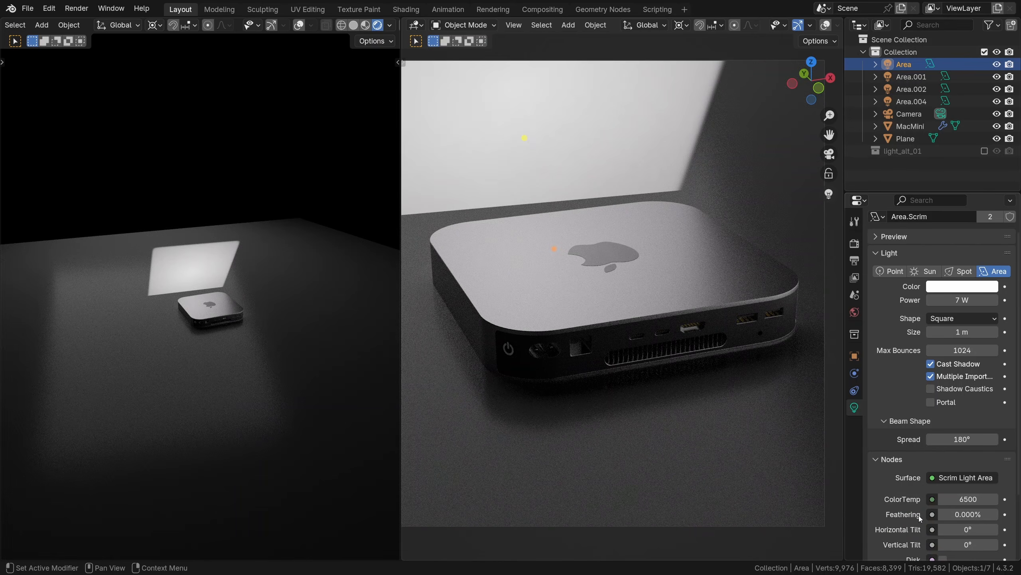
{"action": "left_click_drag", "start_coordinate": [954, 517], "coordinate": [997, 518]}
Raise the Area light about 0.11 m along global Z and set its Feathering to 0%
{"action": "key", "text": "g"}
{"action": "key", "text": "z"}
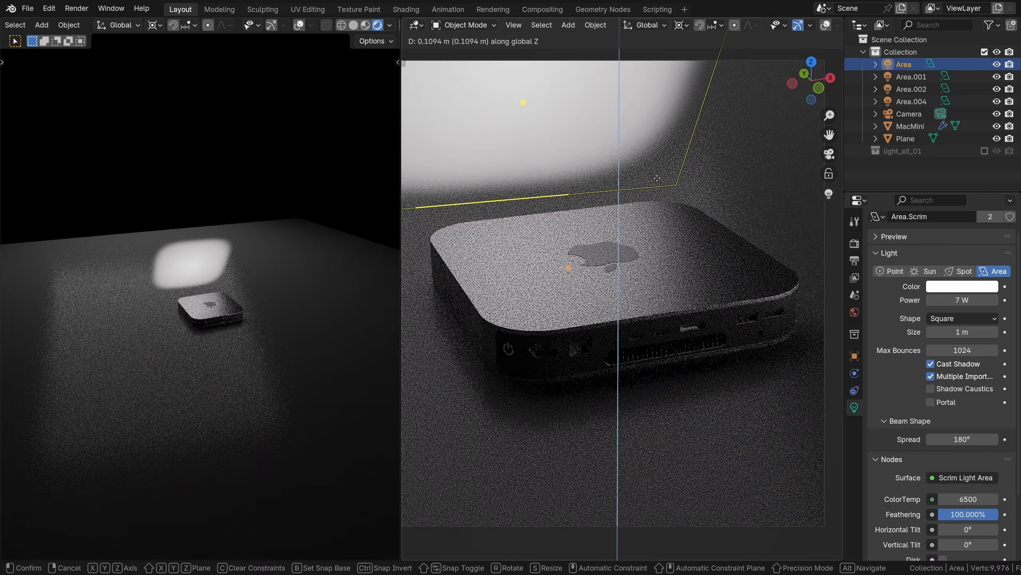
{"action": "left_click", "coordinate": [974, 512]}
{"action": "left_click_drag", "start_coordinate": [984, 519], "coordinate": [953, 519]}
Switch the Area light's customization to Default and back to Scrim for comparison
{"action": "scroll", "coordinate": [939, 514], "scroll_direction": "down", "scroll_amount": 3}
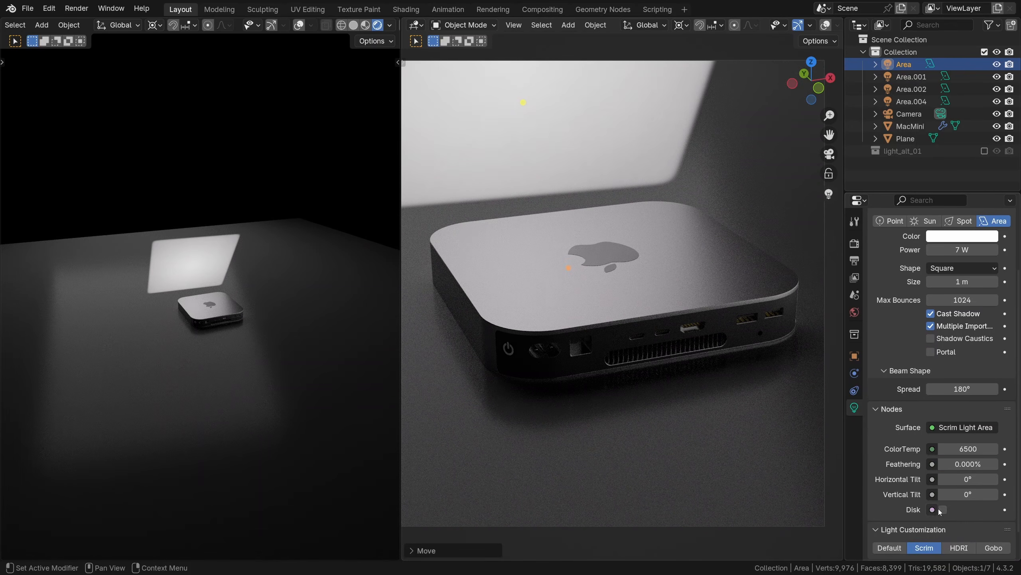
{"action": "left_click", "coordinate": [896, 546]}
{"action": "left_click", "coordinate": [921, 516]}
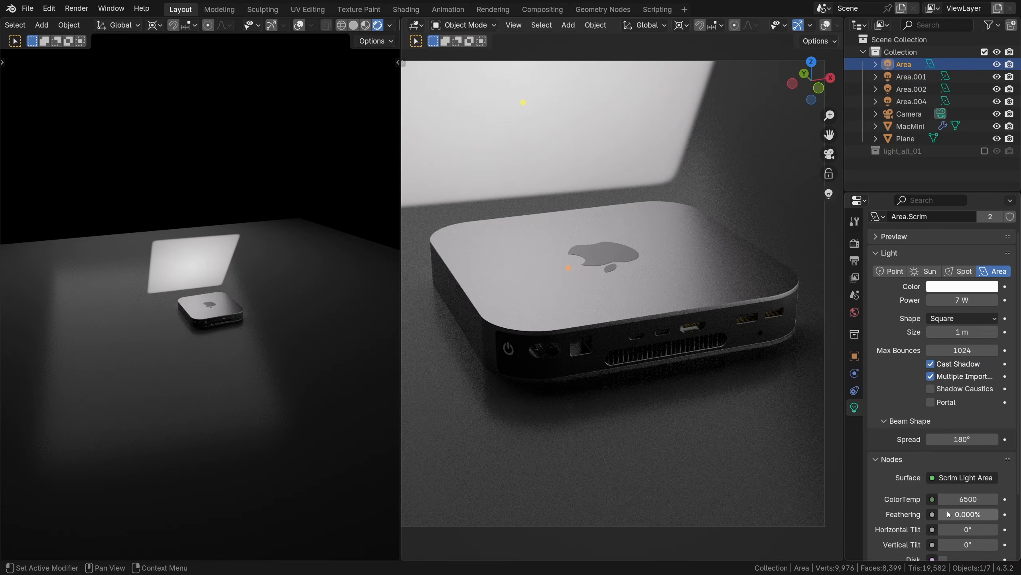
Set the scrim's Feathering to 100%, Horizontal Tilt to 19.6° and Vertical Tilt to 21.9°
{"action": "left_click_drag", "start_coordinate": [965, 515], "coordinate": [1004, 518]}
{"action": "scroll", "coordinate": [994, 525], "scroll_direction": "down", "scroll_amount": 5}
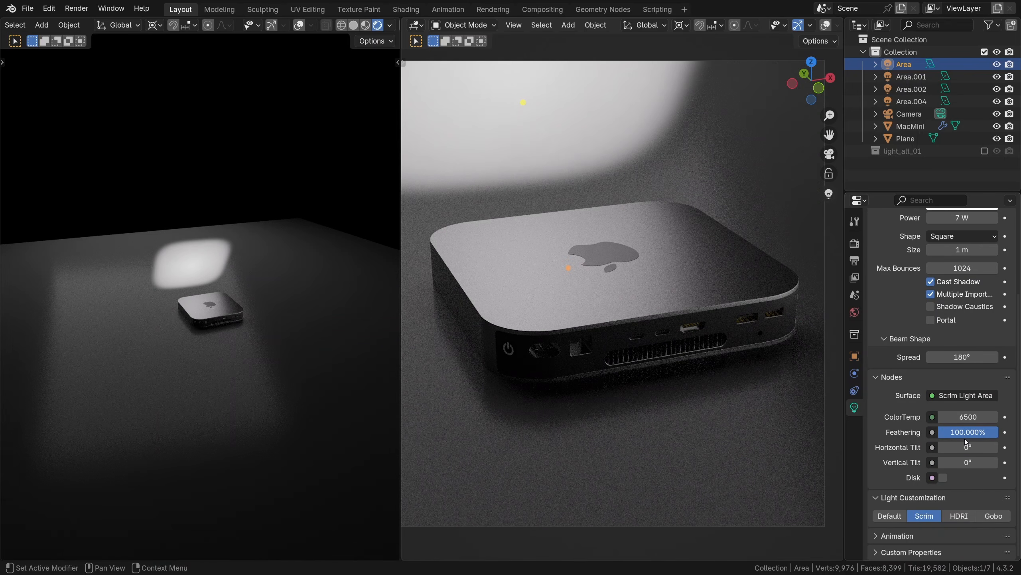
{"action": "mouse_move", "coordinate": [968, 447]}
{"action": "left_mouse_down"}
{"action": "mouse_move", "coordinate": [990, 447]}
{"action": "mouse_move", "coordinate": [947, 447]}
{"action": "mouse_move", "coordinate": [984, 447]}
{"action": "mouse_move", "coordinate": [938, 462]}
{"action": "mouse_move", "coordinate": [996, 462]}
{"action": "mouse_move", "coordinate": [946, 447]}
{"action": "mouse_move", "coordinate": [971, 447]}
{"action": "left_mouse_up"}
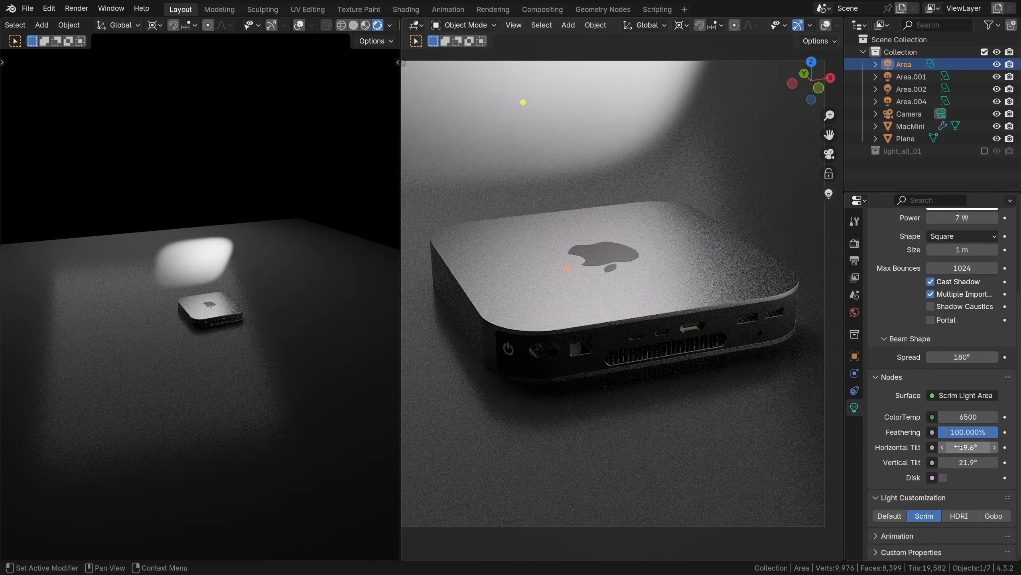
Adjust the Vertical Tilt of the Area.001 scrim light and lower its color temperature
{"action": "left_click", "coordinate": [911, 77]}
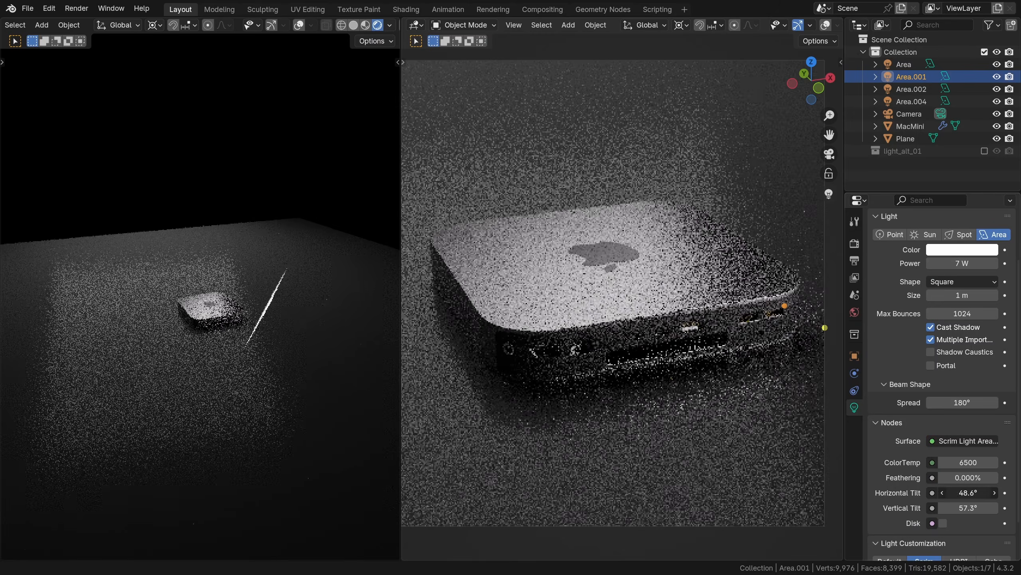
{"action": "left_click_drag", "start_coordinate": [968, 508], "coordinate": [963, 508]}
{"action": "left_click_drag", "start_coordinate": [968, 462], "coordinate": [943, 462]}
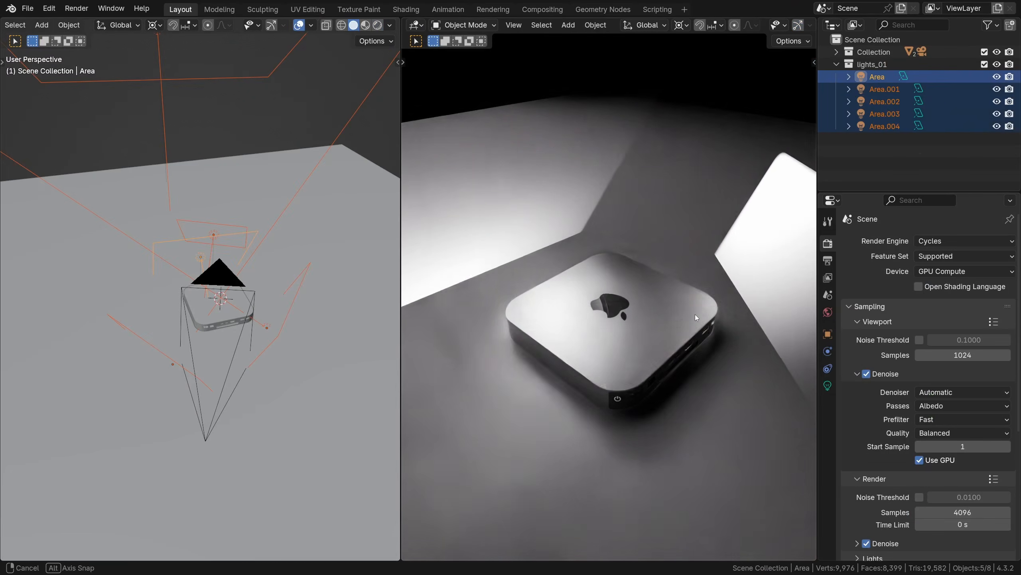
{"action": "middle_click_drag", "start_coordinate": [695, 315], "coordinate": [640, 314]}
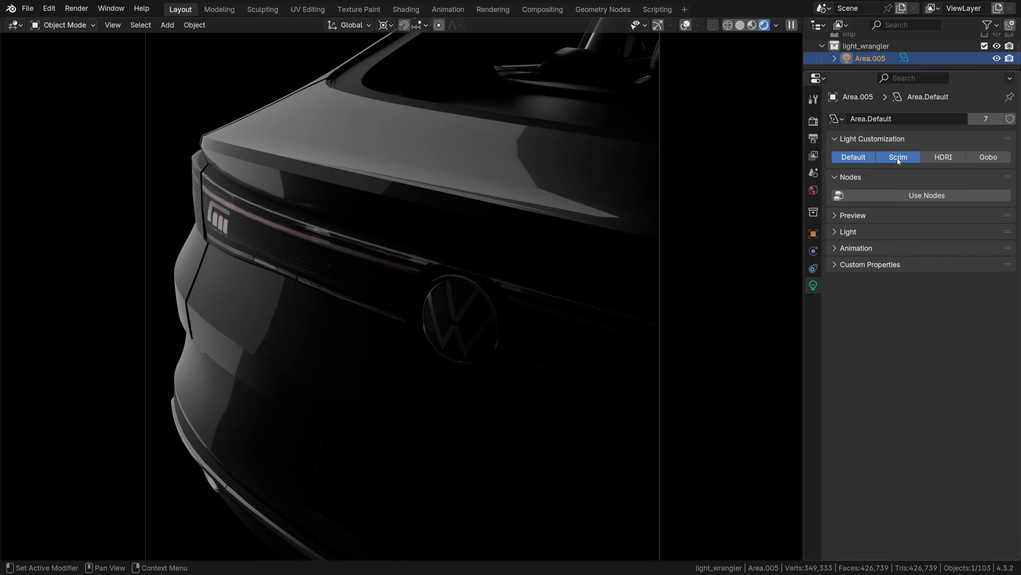
Switch the car's rear light Area.005 to Scrim with Feathering at 100% and ColorTemp at 11414
{"action": "left_click", "coordinate": [897, 158]}
{"action": "mouse_move", "coordinate": [943, 232]}
{"action": "left_mouse_down"}
{"action": "mouse_move", "coordinate": [997, 232]}
{"action": "mouse_move", "coordinate": [919, 232]}
{"action": "mouse_move", "coordinate": [981, 232]}
{"action": "mouse_move", "coordinate": [918, 238]}
{"action": "mouse_move", "coordinate": [989, 247]}
{"action": "mouse_move", "coordinate": [914, 263]}
{"action": "mouse_move", "coordinate": [950, 262]}
{"action": "mouse_move", "coordinate": [998, 232]}
{"action": "left_mouse_up"}
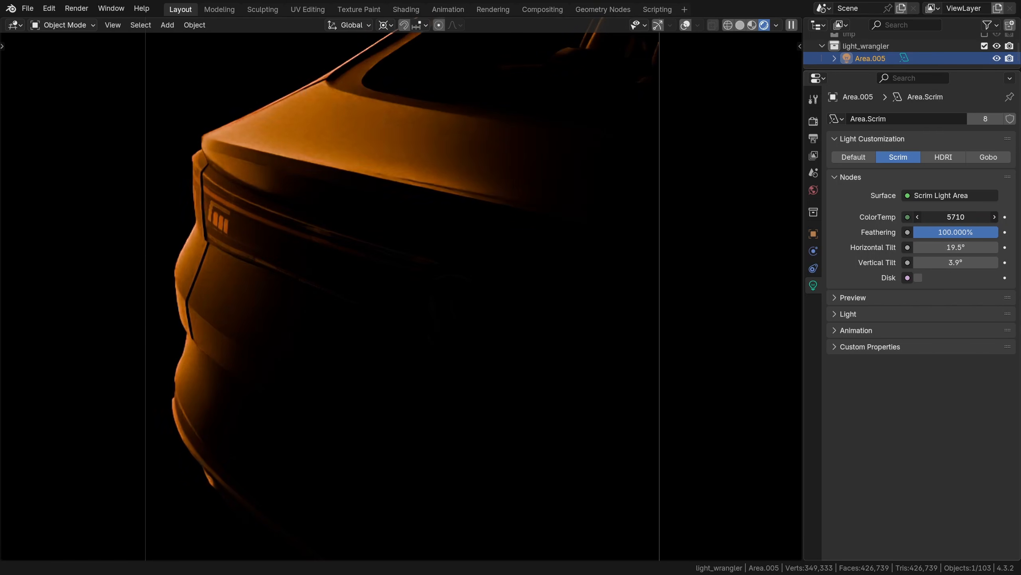
{"action": "left_click_drag", "start_coordinate": [956, 218], "coordinate": [981, 217]}
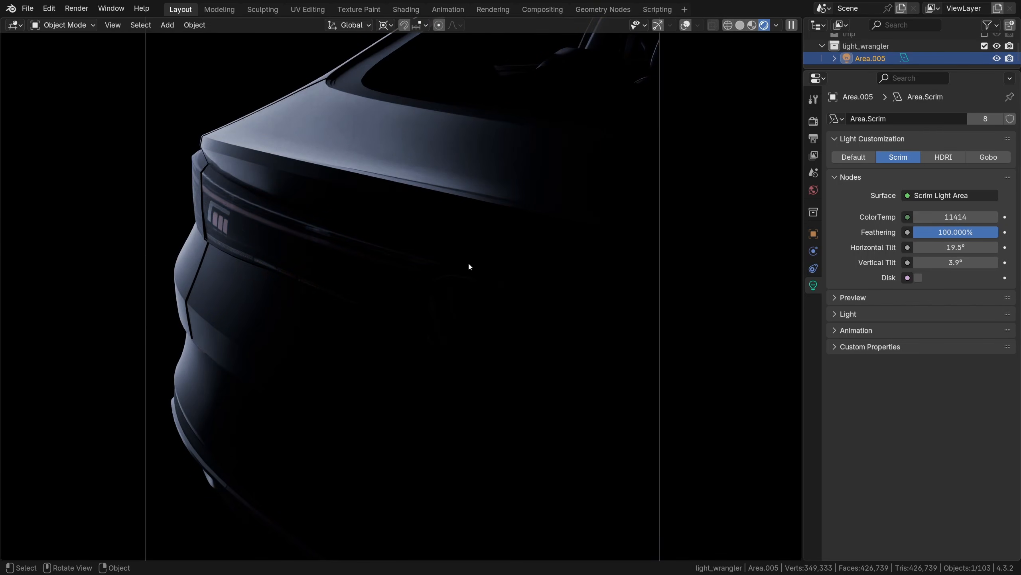
Adjust the scrim tilt of the car's rear light
{"action": "mouse_move", "coordinate": [459, 264]}
{"action": "middle_mouse_down"}
{"action": "mouse_move", "coordinate": [537, 278]}
{"action": "mouse_move", "coordinate": [474, 260]}
{"action": "middle_mouse_up"}
{"action": "left_click_drag", "start_coordinate": [949, 243], "coordinate": [935, 261]}
{"action": "middle_click_drag", "start_coordinate": [571, 262], "coordinate": [520, 310]}
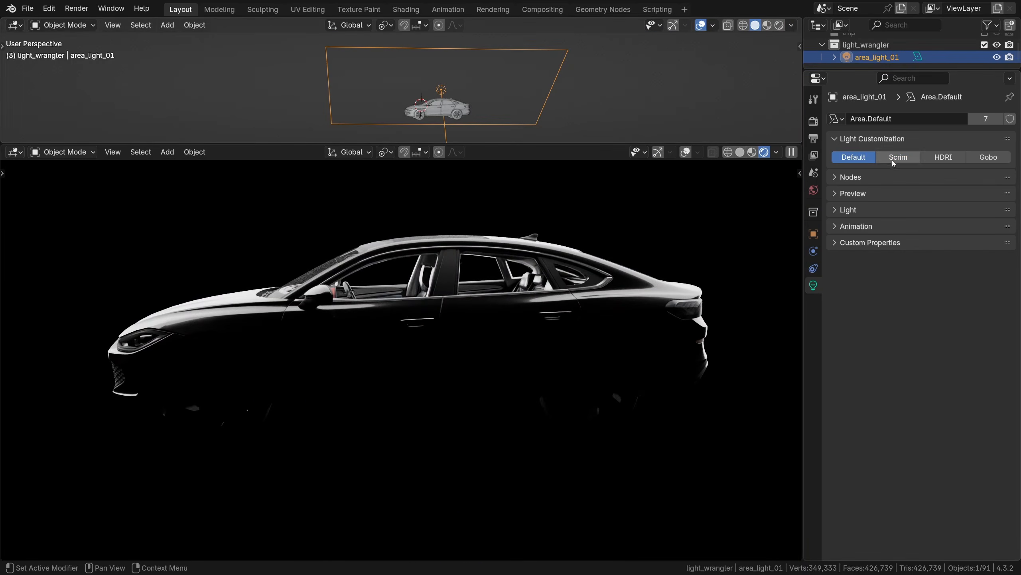
Switch area_light_01 to HDRI customization and apply the octagonal softbox texture
{"action": "left_click", "coordinate": [899, 157]}
{"action": "left_click", "coordinate": [937, 159]}
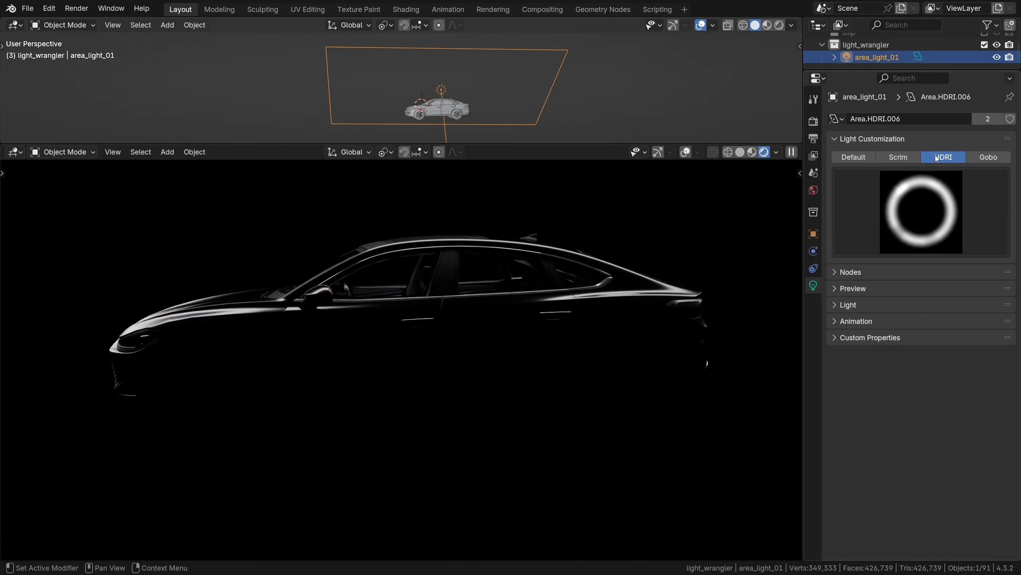
{"action": "left_click", "coordinate": [937, 205]}
{"action": "left_click", "coordinate": [730, 510]}
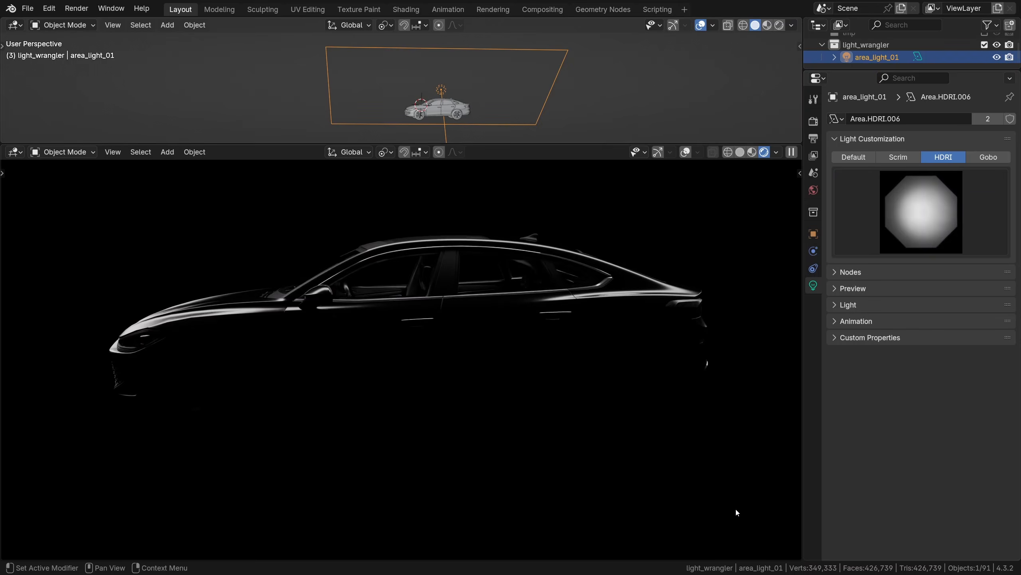
Try the narrow vertical strip softbox and the thin vertical stripes texture on area_light_01
{"action": "left_click", "coordinate": [917, 236]}
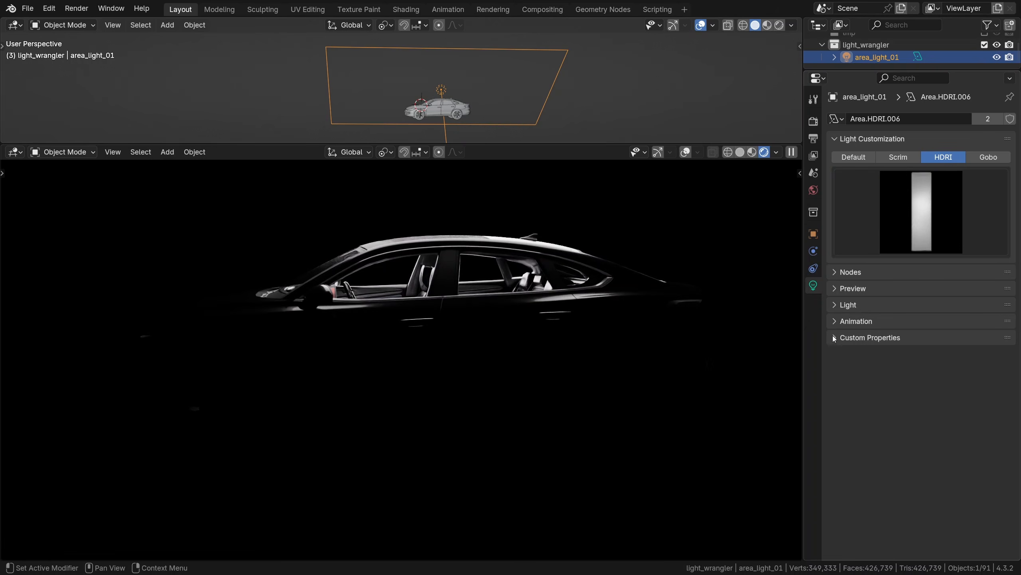
{"action": "left_click", "coordinate": [921, 212]}
{"action": "left_click", "coordinate": [972, 291]}
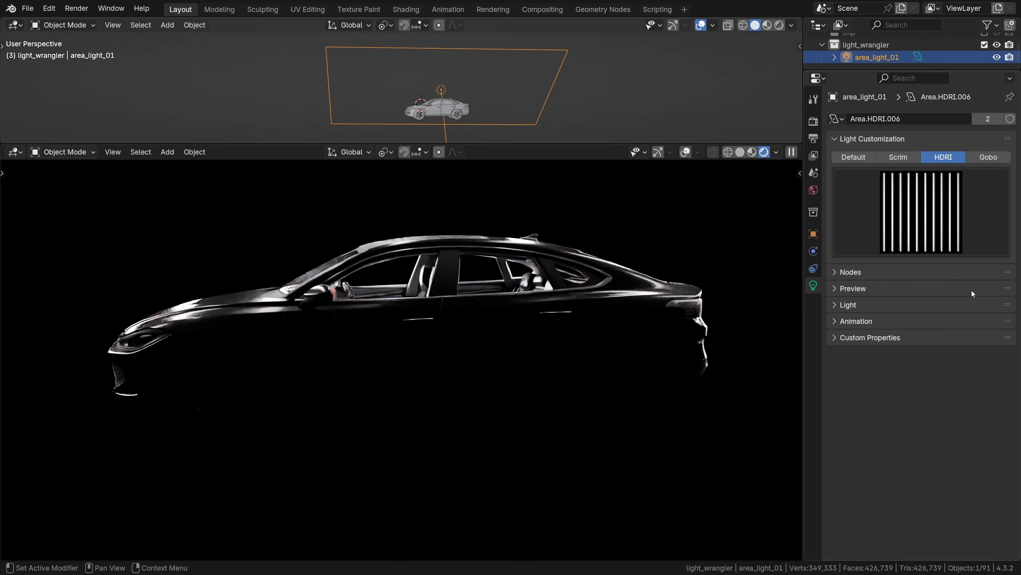
Apply the small side-beam falloff texture to area_light_01 and try moving the light along the car's length
{"action": "left_click", "coordinate": [949, 210]}
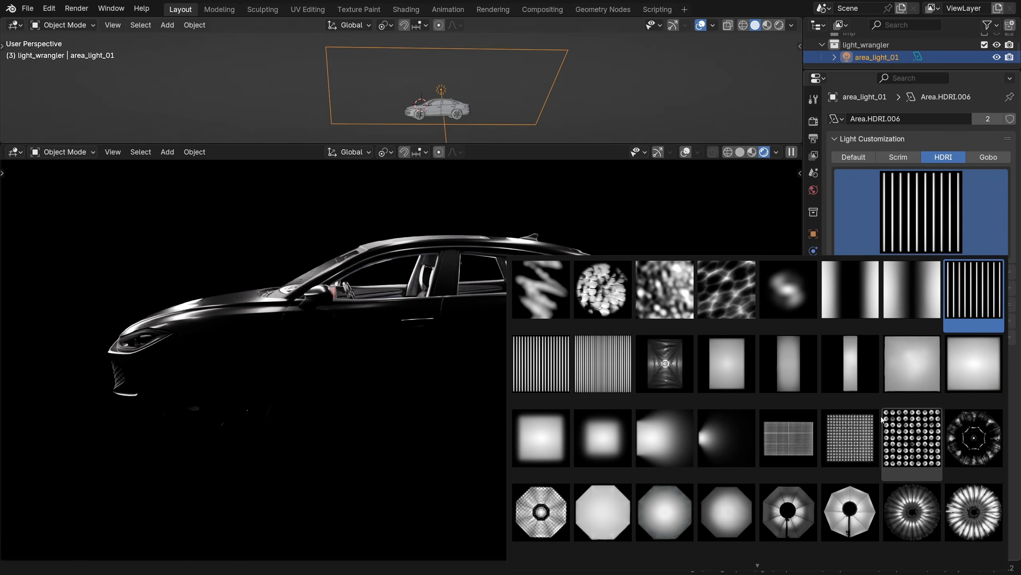
{"action": "left_click", "coordinate": [733, 433]}
{"action": "key", "text": "g"}
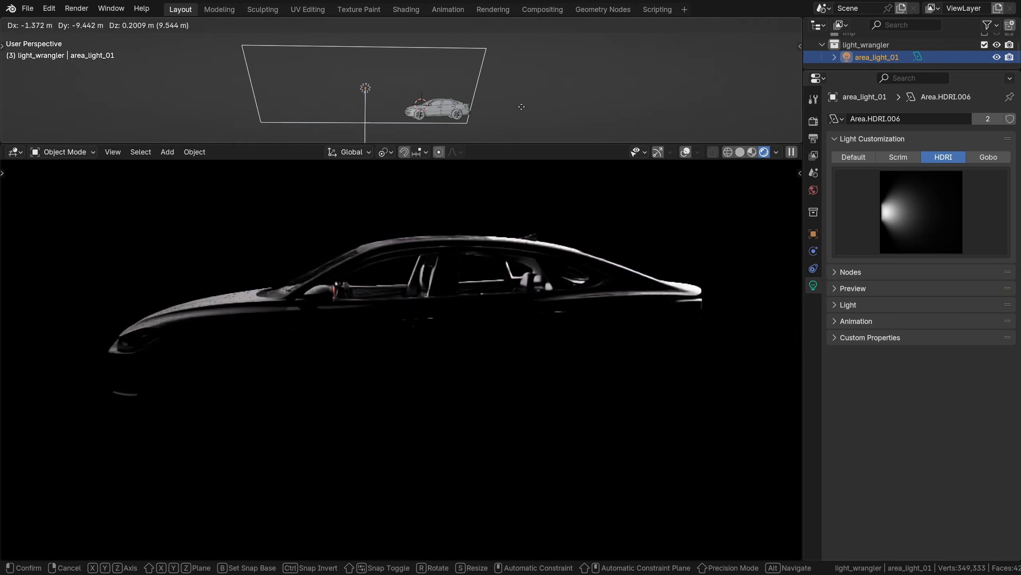
{"action": "left_click", "coordinate": [605, 113]}
Try the caustic web texture and the round mottled texture on area_light_01, including a test move of the light
{"action": "left_click", "coordinate": [920, 233]}
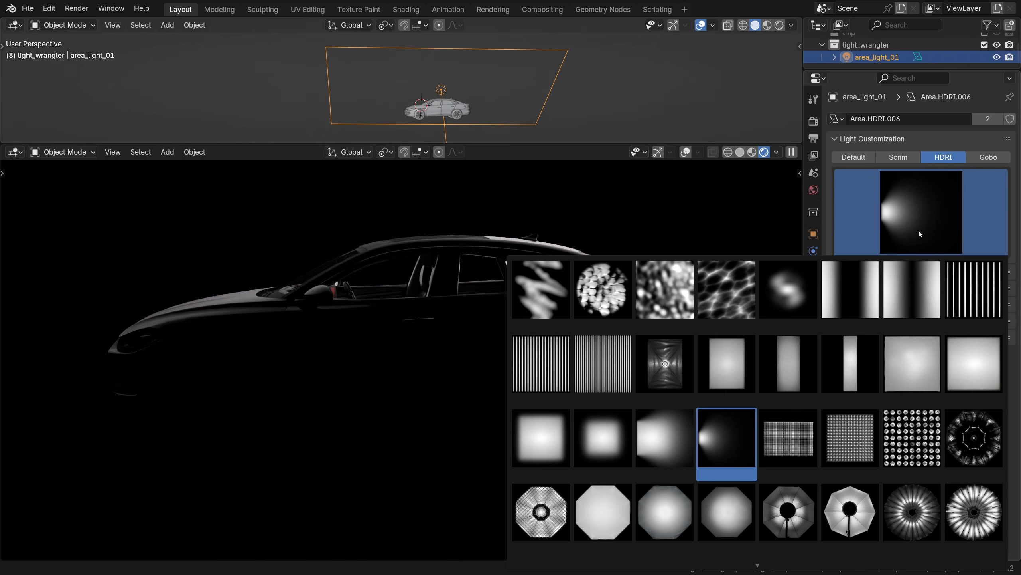
{"action": "left_click", "coordinate": [728, 290]}
{"action": "key", "text": "g"}
{"action": "key", "text": "Escape"}
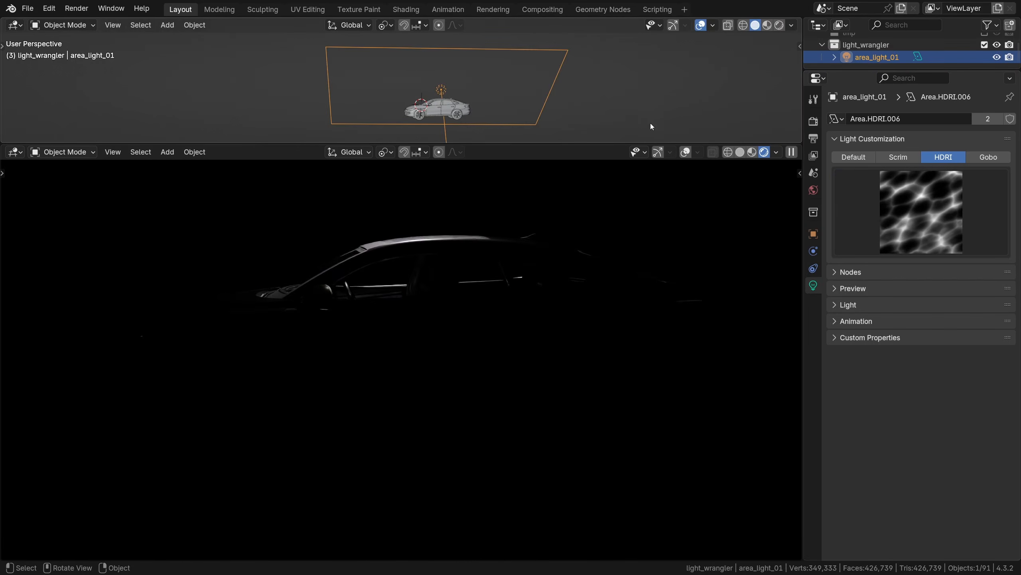
{"action": "left_click", "coordinate": [904, 199]}
{"action": "left_click", "coordinate": [607, 287]}
Try the two bright-edged vertical gradient textures and the wide-spaced vertical stripes texture on area_light_01
{"action": "left_click", "coordinate": [900, 228]}
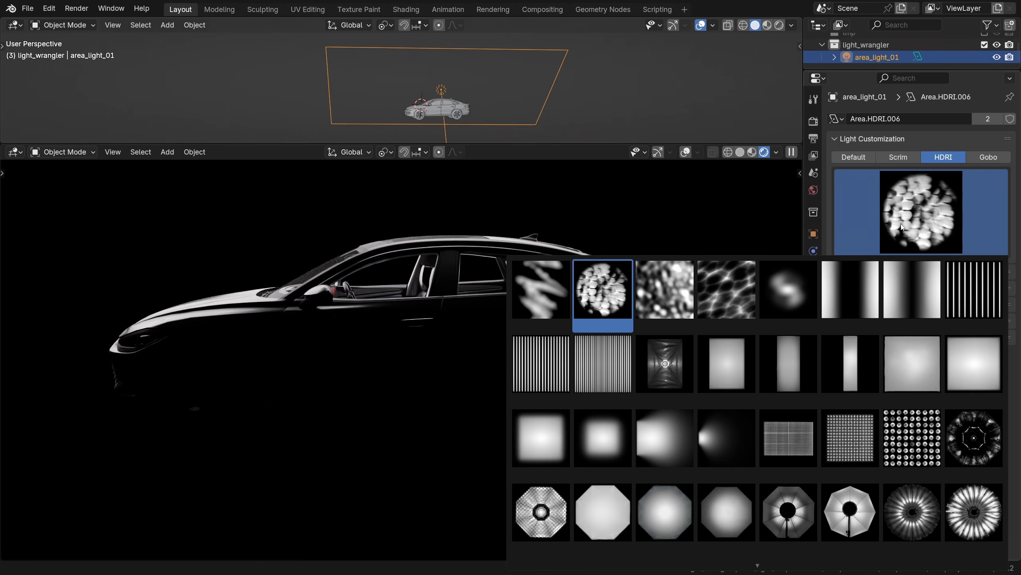
{"action": "left_click", "coordinate": [850, 290]}
{"action": "left_click", "coordinate": [896, 235]}
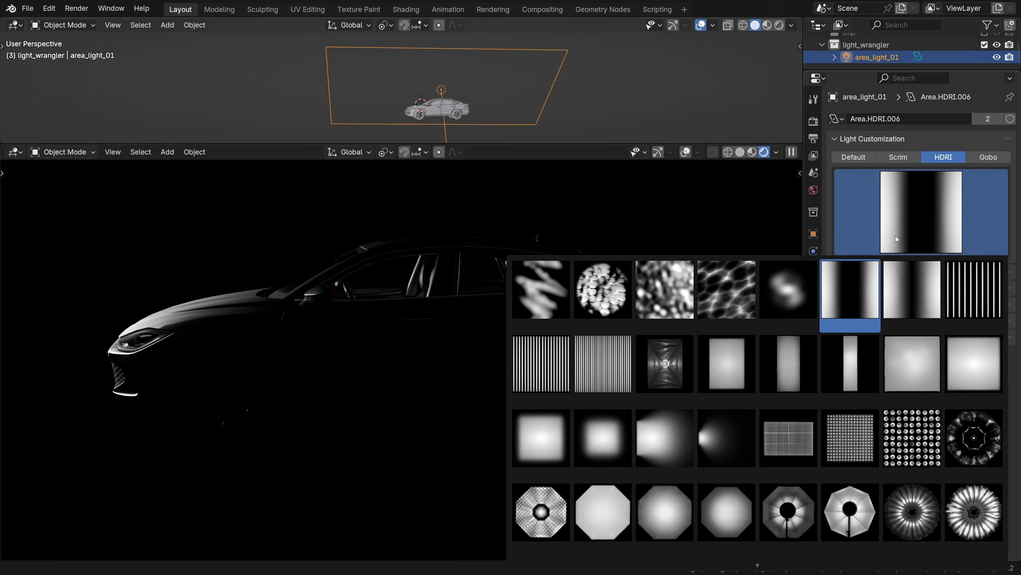
{"action": "left_click", "coordinate": [895, 235]}
{"action": "left_click", "coordinate": [896, 234]}
{"action": "left_click", "coordinate": [912, 294]}
{"action": "left_click", "coordinate": [910, 225]}
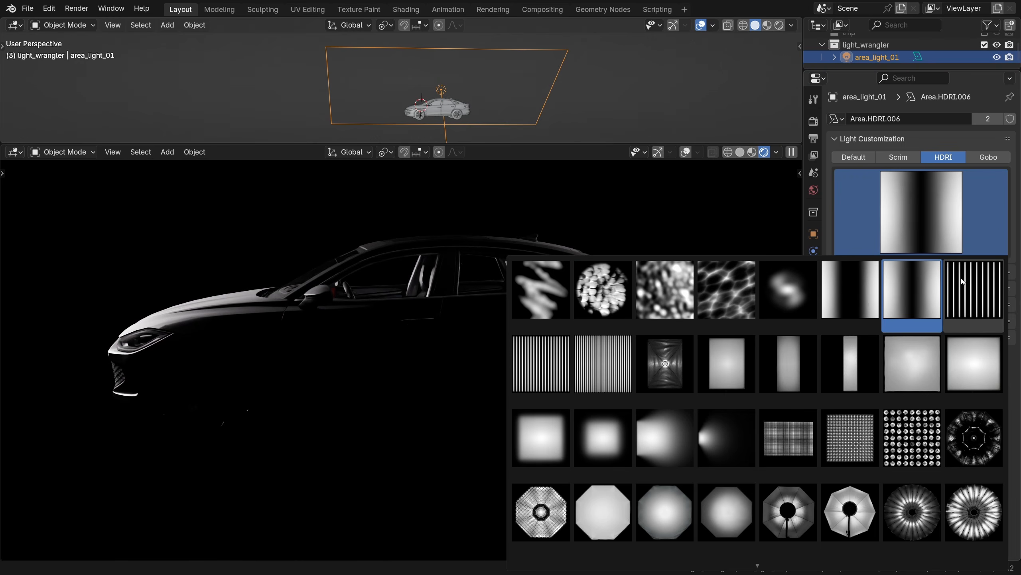
{"action": "left_click", "coordinate": [975, 293]}
Try the crinkled rectangular softbox texture on area_light_01, settle on the ring-of-bulbs texture and start moving the light
{"action": "left_click", "coordinate": [930, 233]}
{"action": "left_click", "coordinate": [688, 364]}
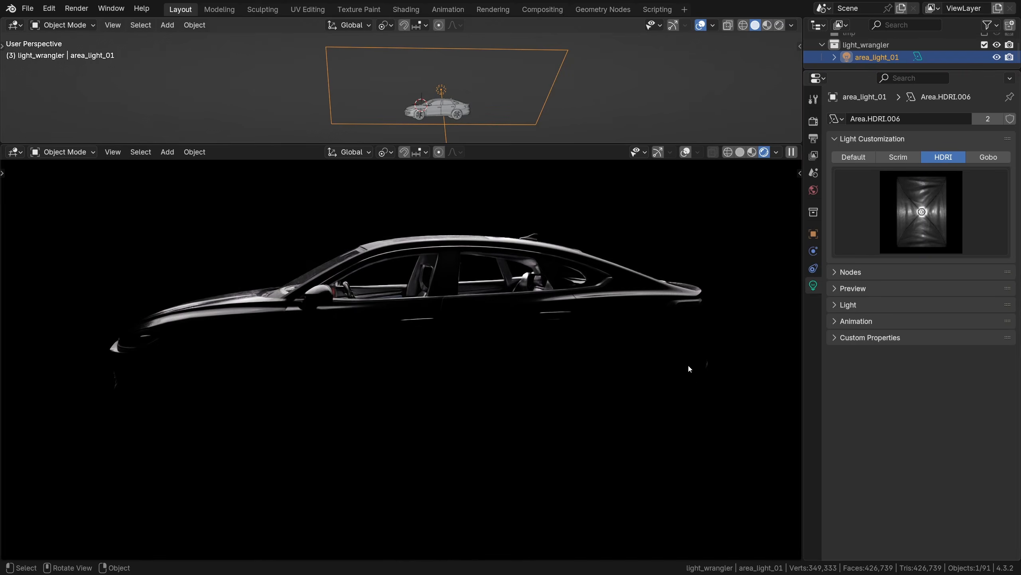
{"action": "left_click", "coordinate": [921, 226]}
{"action": "scroll", "coordinate": [912, 402], "scroll_direction": "down", "scroll_amount": 3}
{"action": "scroll", "coordinate": [922, 525], "scroll_direction": "down", "scroll_amount": 2}
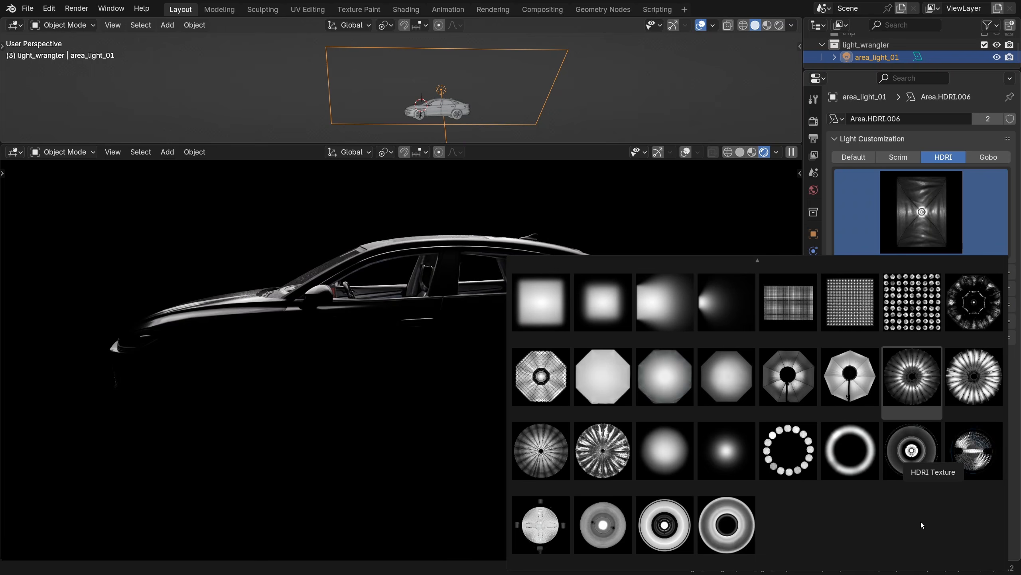
{"action": "left_click", "coordinate": [799, 468]}
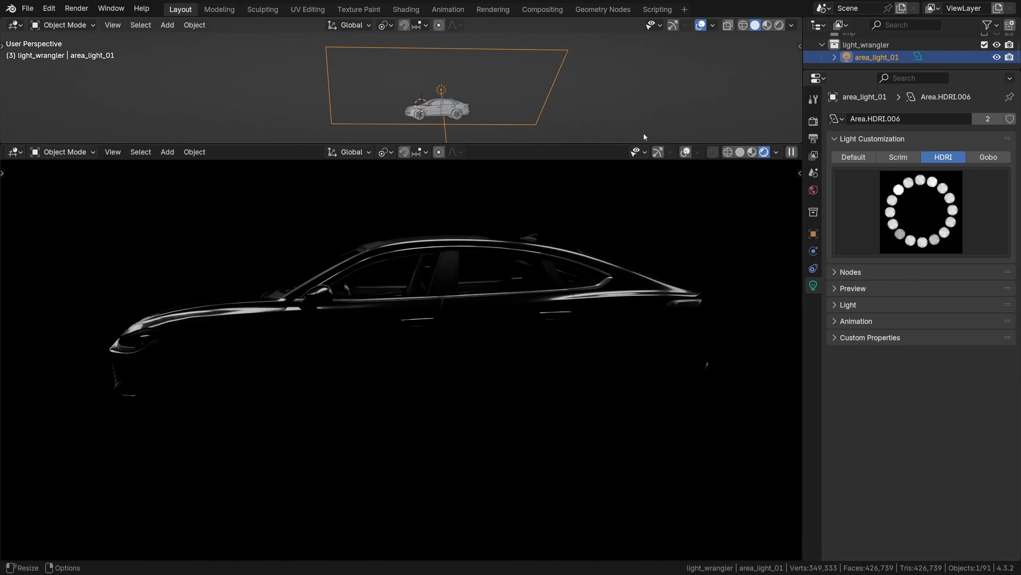
{"action": "key", "text": "g"}
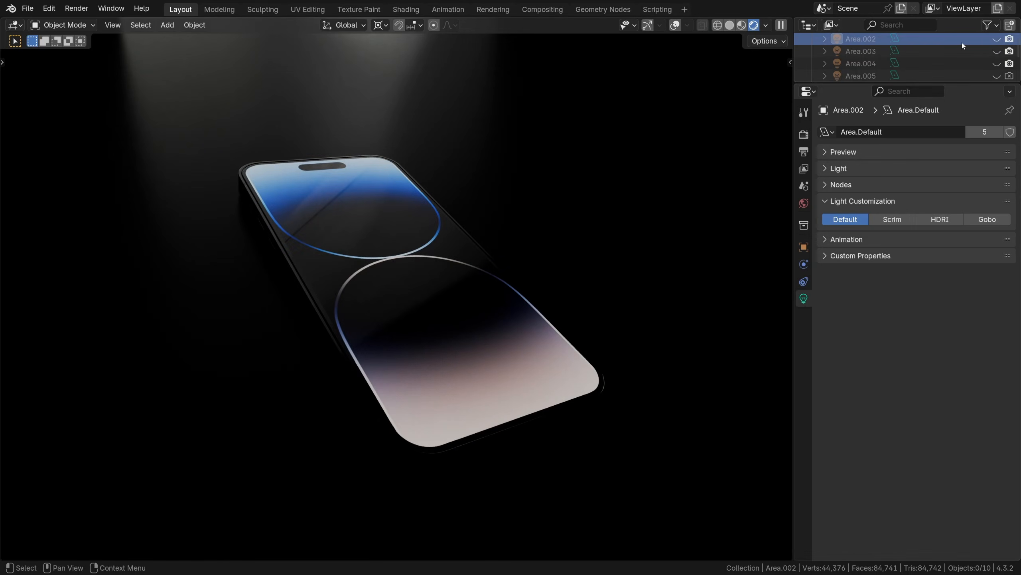
Unhide the Area.002 light in the phone scene and switch it to HDRI customization
{"action": "left_click", "coordinate": [997, 39]}
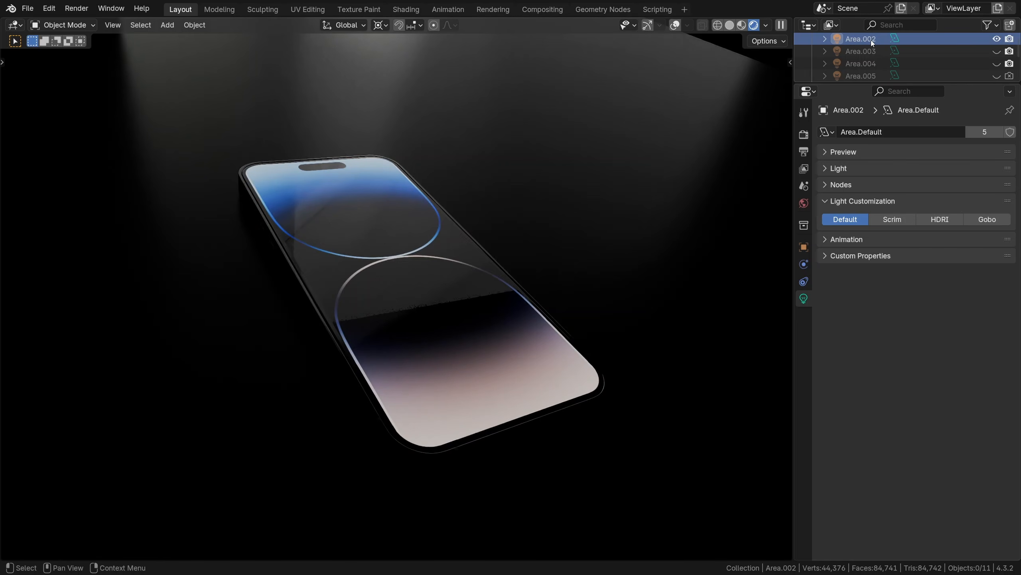
{"action": "left_click", "coordinate": [872, 40]}
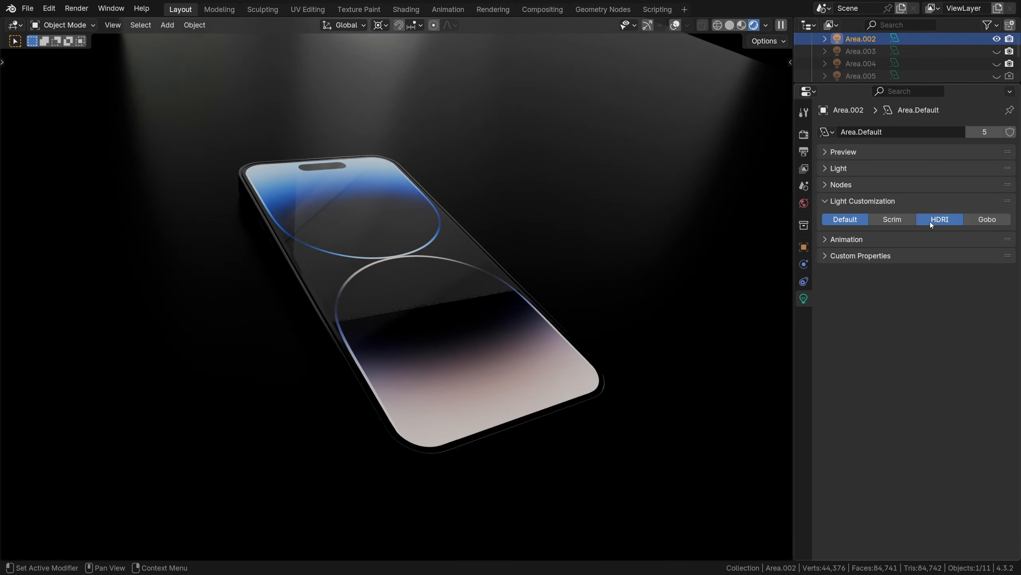
{"action": "left_click", "coordinate": [931, 222]}
Try the caustic web and diagonal streak textures on Area.002 and settle on the round mottled texture
{"action": "left_click", "coordinate": [922, 251]}
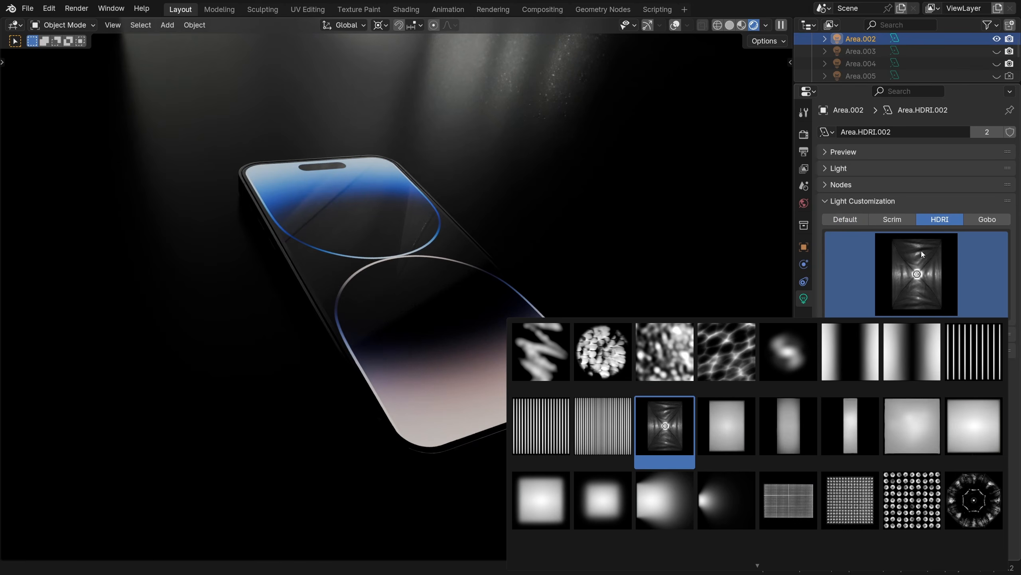
{"action": "left_click", "coordinate": [742, 354]}
{"action": "left_click", "coordinate": [884, 273]}
{"action": "left_click", "coordinate": [604, 352]}
{"action": "left_click", "coordinate": [883, 273]}
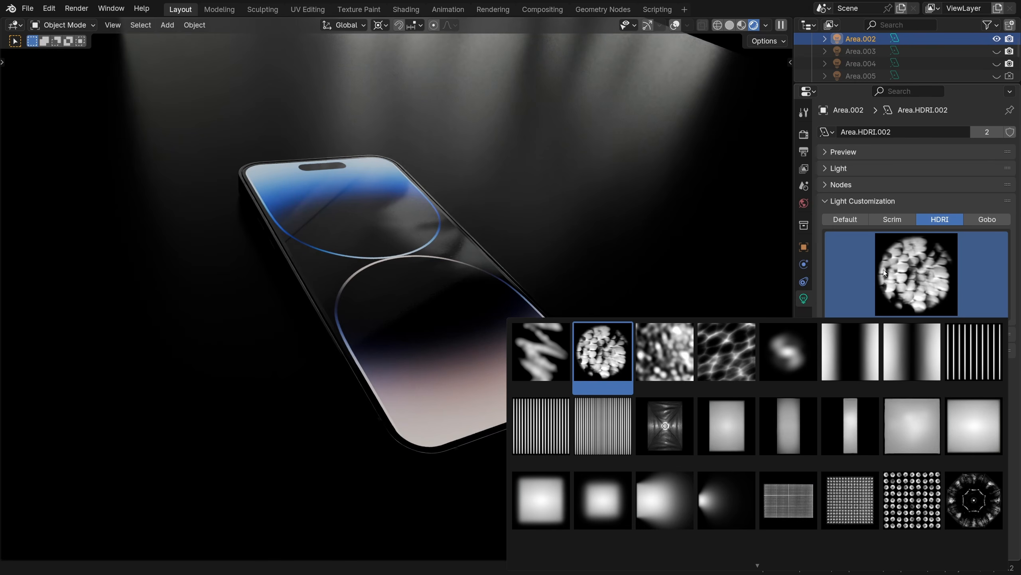
{"action": "left_click", "coordinate": [557, 376]}
{"action": "left_click", "coordinate": [869, 272]}
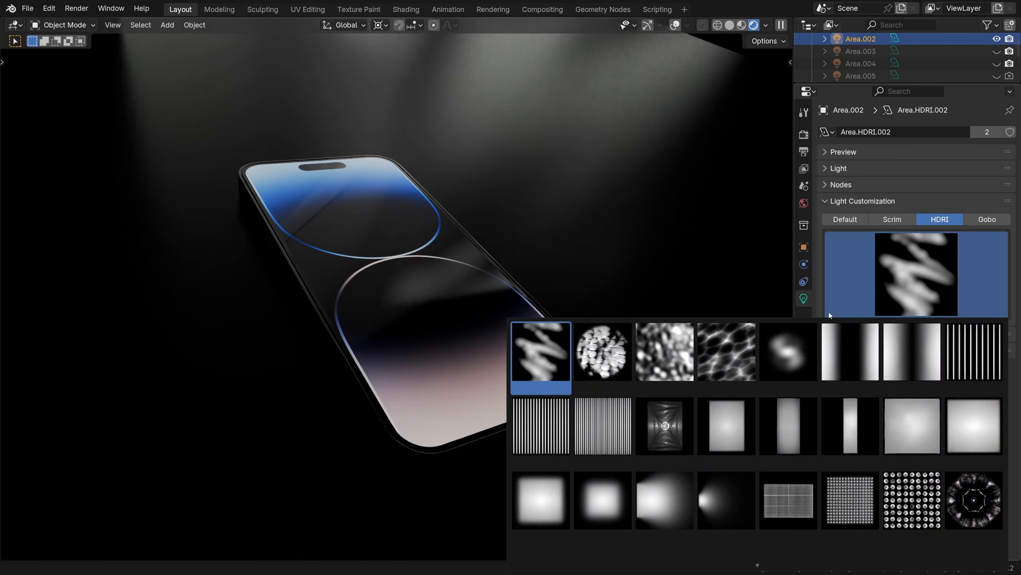
{"action": "left_click", "coordinate": [603, 352]}
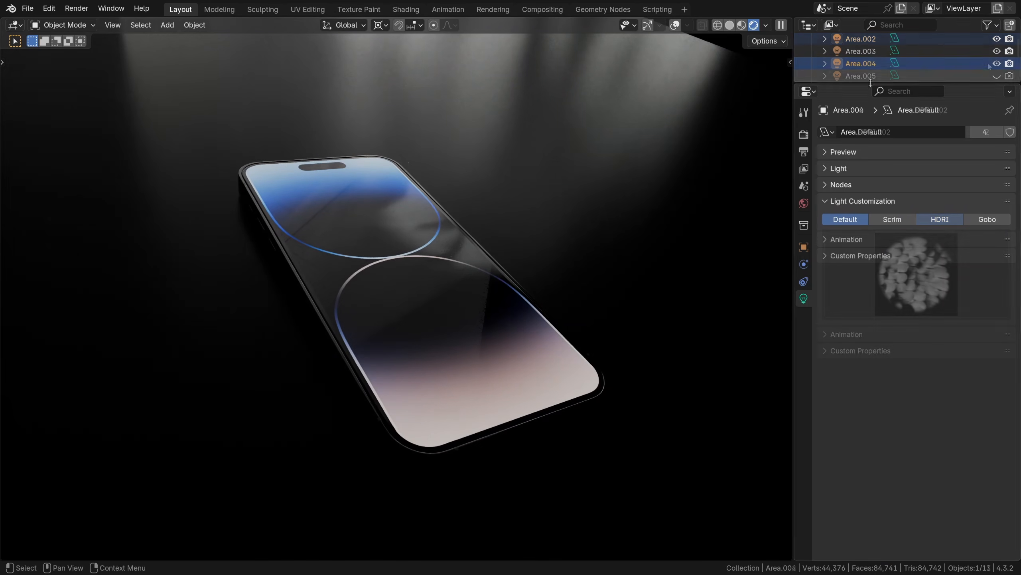
Switch Area.004 to HDRI customization and try the blurred speckle and wide-spaced vertical stripes textures
{"action": "left_click", "coordinate": [942, 220]}
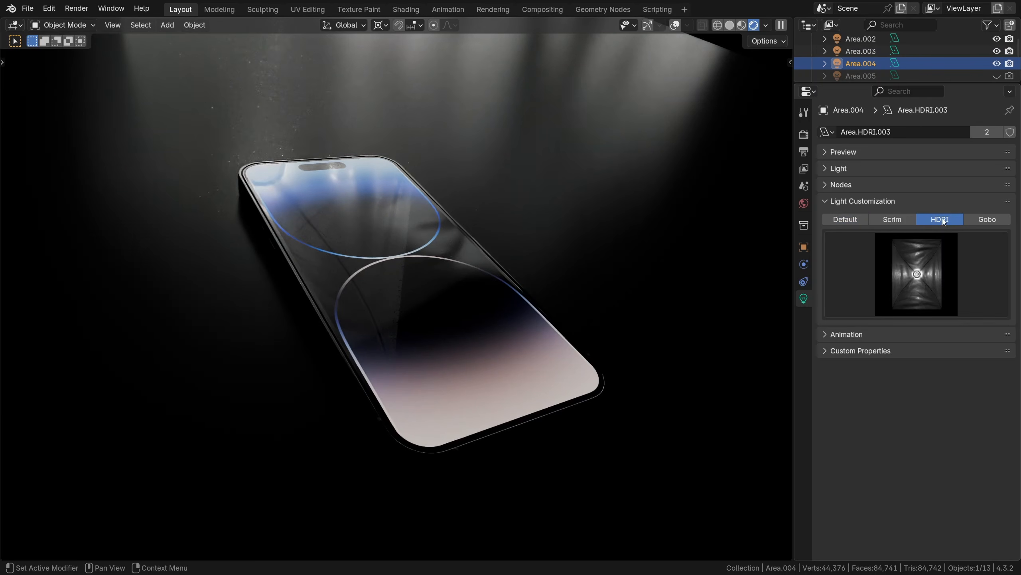
{"action": "left_click", "coordinate": [916, 276]}
{"action": "left_click", "coordinate": [689, 354]}
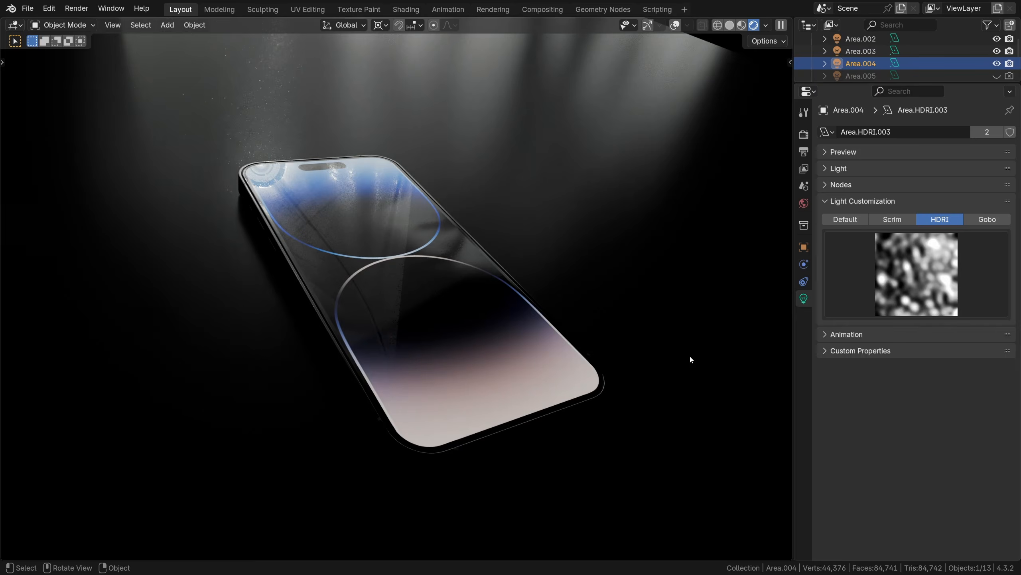
{"action": "left_click", "coordinate": [910, 278]}
{"action": "left_click", "coordinate": [973, 361]}
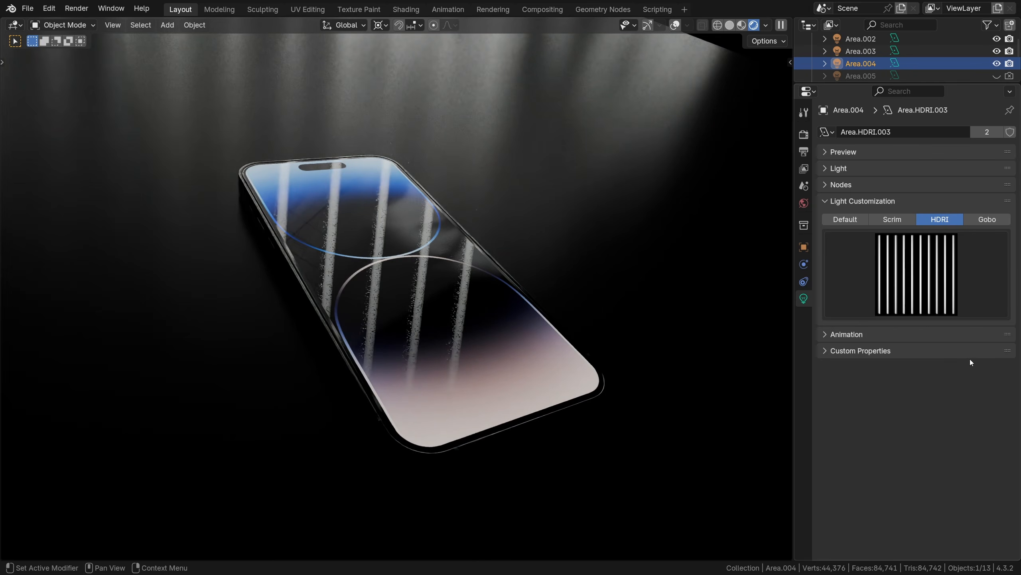
Try the round-lamp grid texture on Area.004 and apply the sparkling octagonal ring texture
{"action": "left_click", "coordinate": [916, 278]}
{"action": "left_click", "coordinate": [905, 501]}
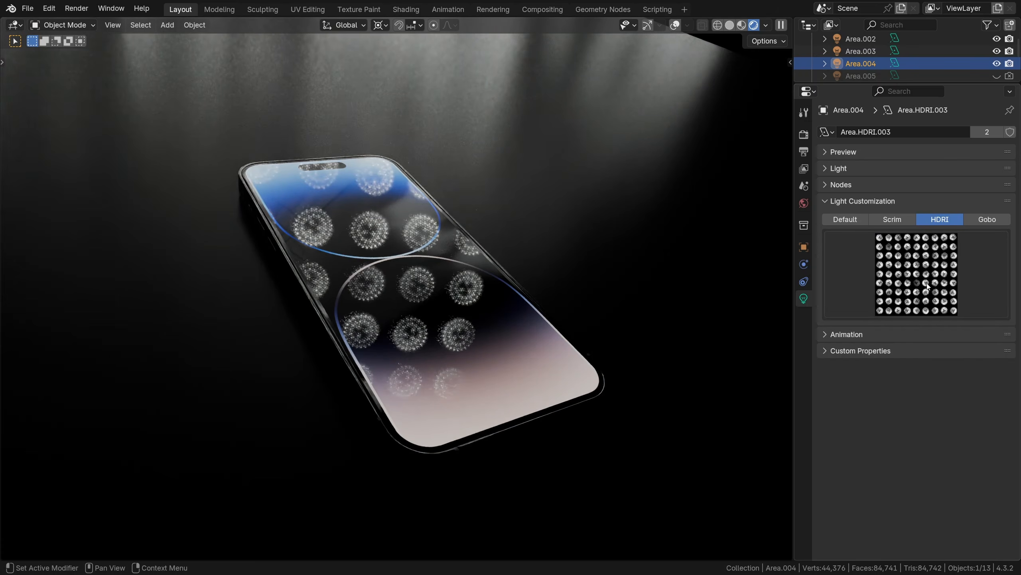
{"action": "left_click", "coordinate": [927, 286]}
{"action": "left_click", "coordinate": [972, 491]}
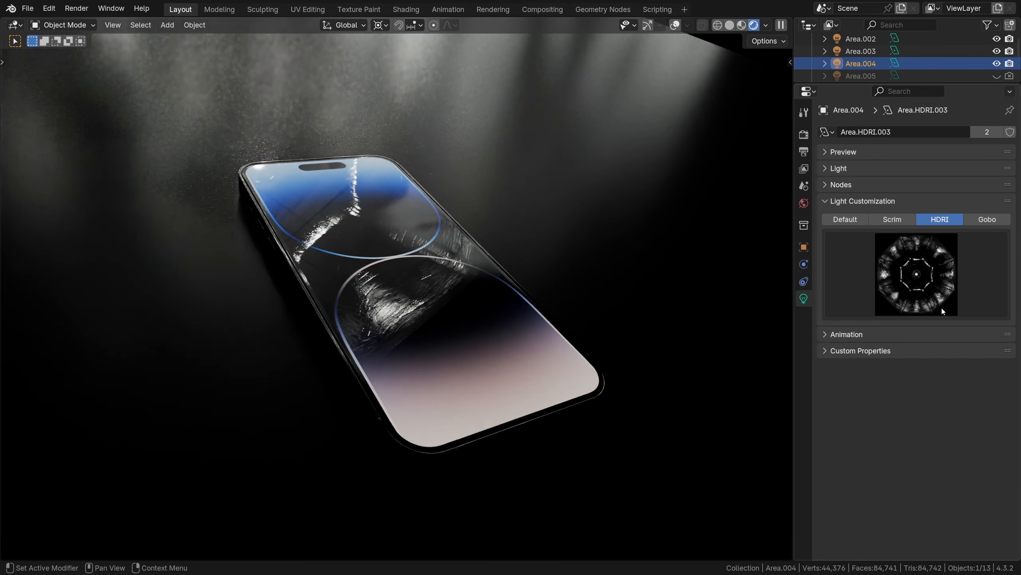
{"action": "left_click", "coordinate": [942, 307]}
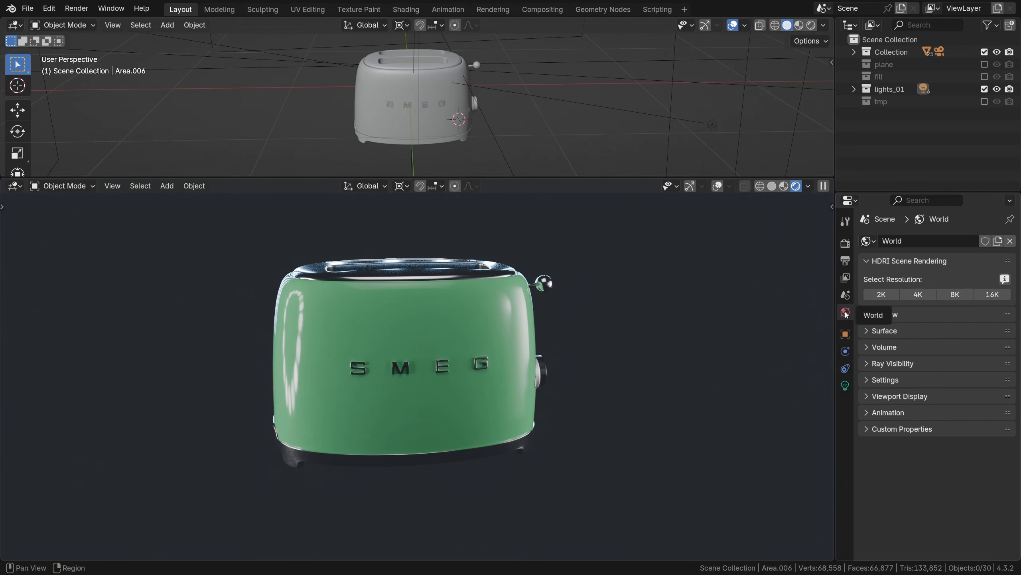
Render the toaster scene's lighting as a 360 HDRI saved as bake_hdri_01_HDRI_4K_03.exr
{"action": "left_click", "coordinate": [961, 298]}
{"action": "left_click", "coordinate": [869, 375]}
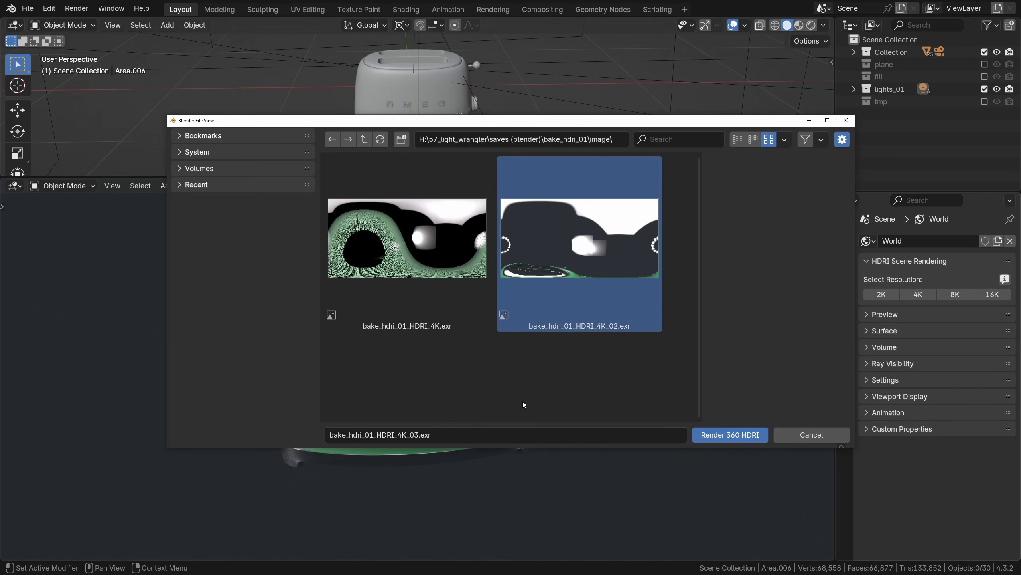
{"action": "left_click", "coordinate": [730, 435]}
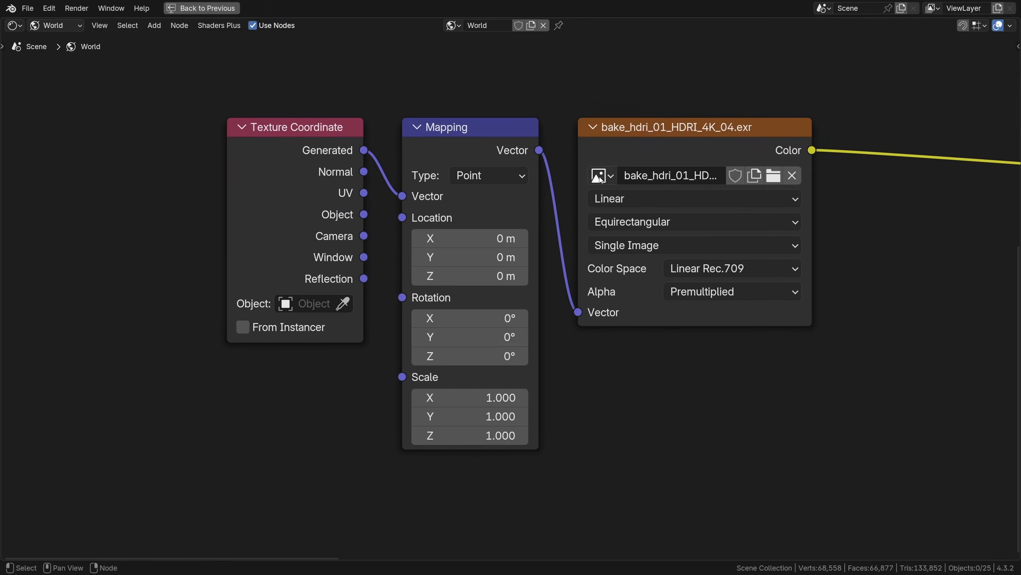
Examine the World shader nodes from the baked HDRI image texture through to the World Output
{"action": "middle_click_drag", "start_coordinate": [925, 153], "coordinate": [511, 301]}
{"action": "scroll", "coordinate": [510, 301], "scroll_direction": "up", "scroll_amount": 3}
{"action": "left_click", "coordinate": [511, 301]}
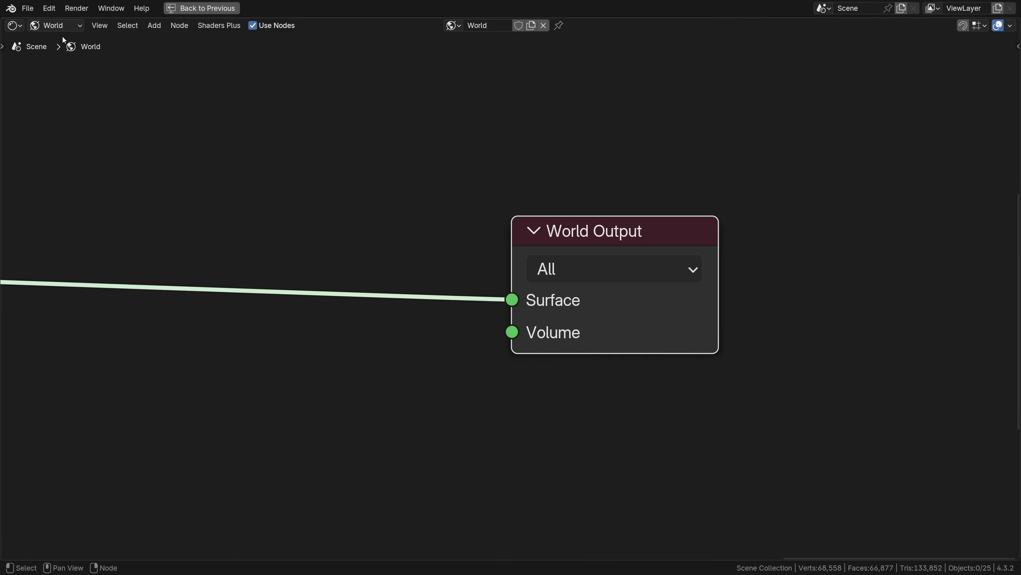
{"action": "mouse_move", "coordinate": [17, 26]}
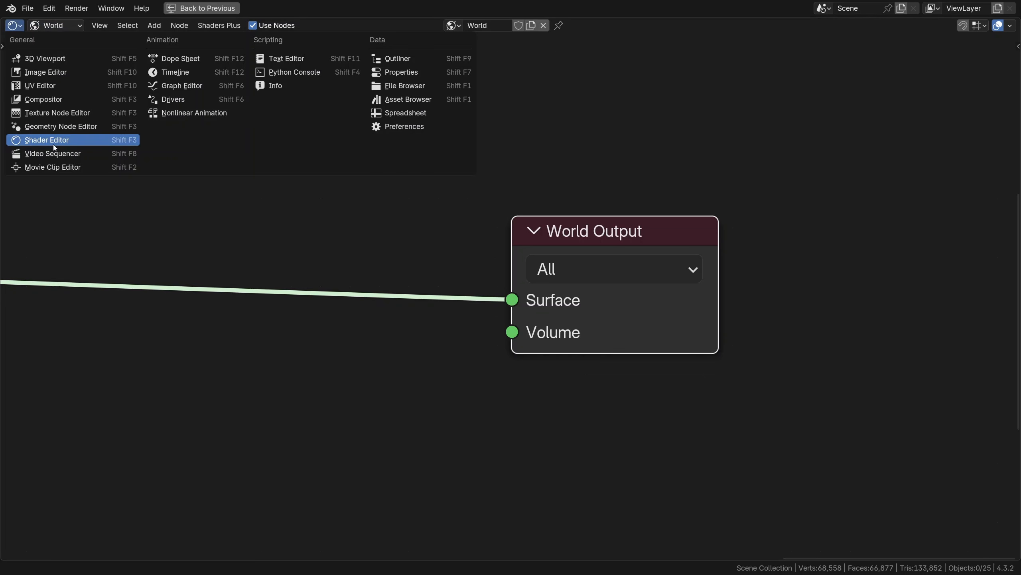
{"action": "left_click", "coordinate": [358, 232]}
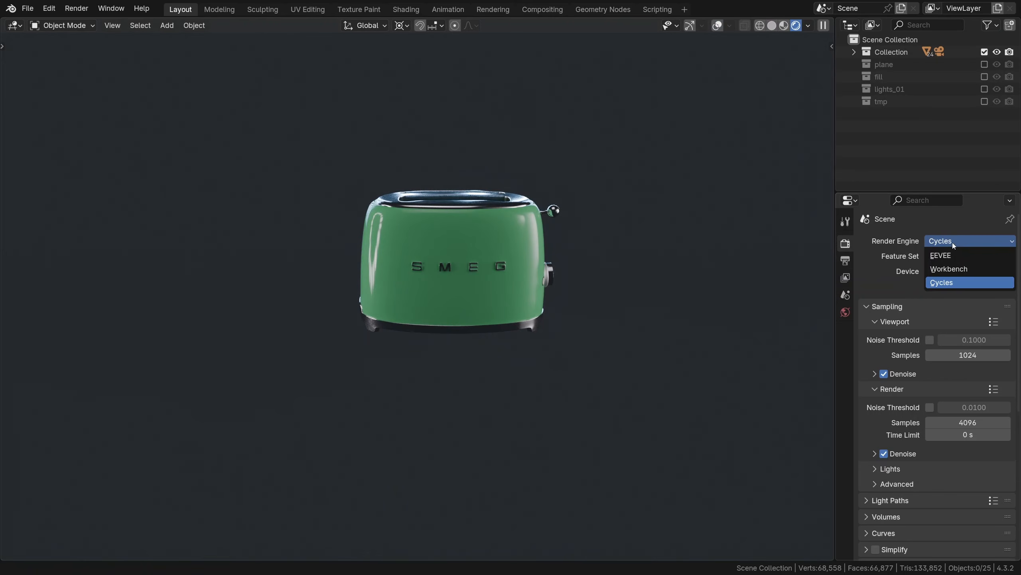
Switch the render engine to EEVEE and inspect the HDRI-lit toaster from different angles
{"action": "left_click", "coordinate": [944, 255]}
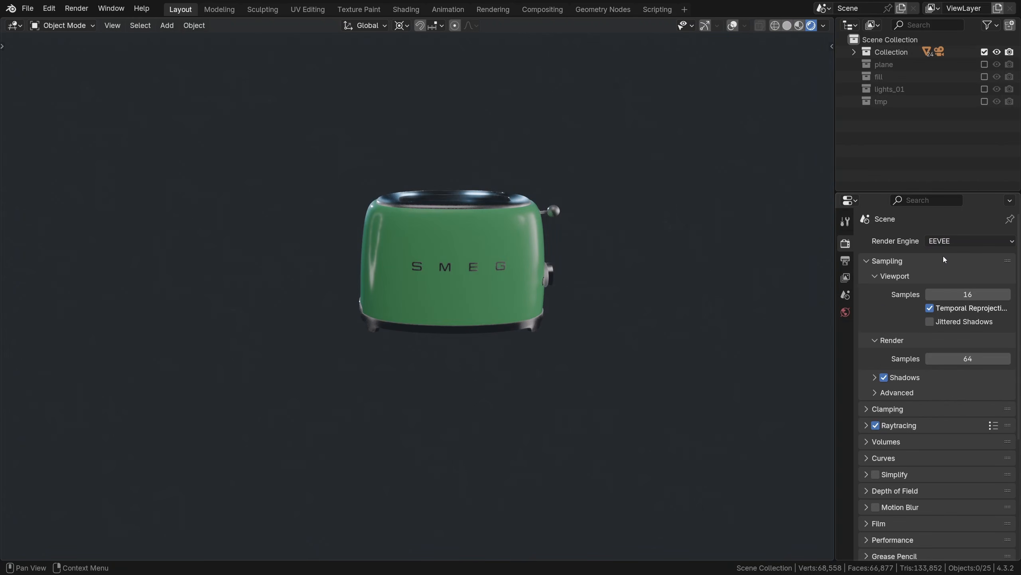
{"action": "mouse_move", "coordinate": [504, 264]}
{"action": "middle_mouse_down"}
{"action": "mouse_move", "coordinate": [526, 249]}
{"action": "mouse_move", "coordinate": [428, 261]}
{"action": "mouse_move", "coordinate": [443, 272]}
{"action": "mouse_move", "coordinate": [508, 266]}
{"action": "middle_mouse_up"}
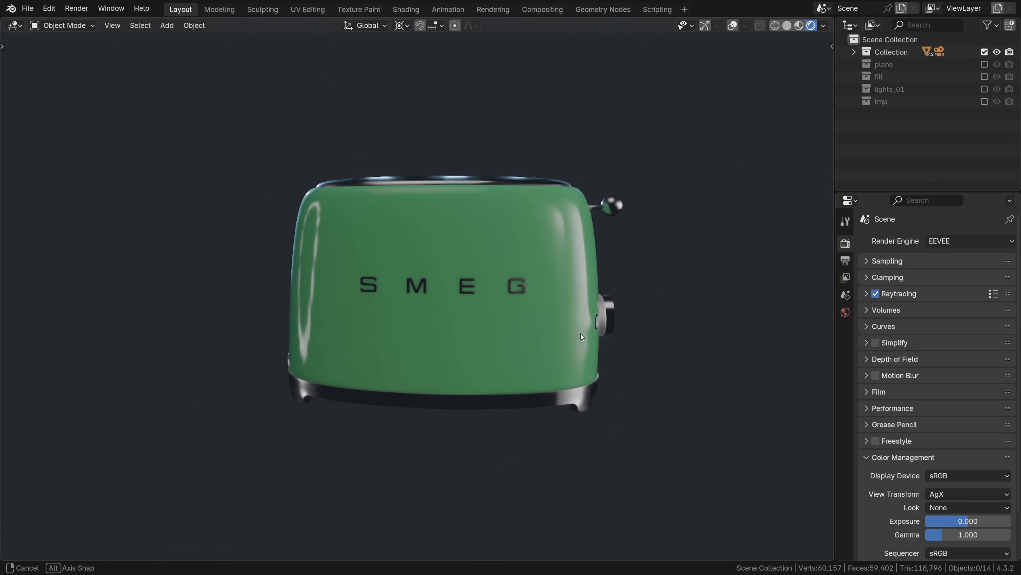
{"action": "middle_click_drag", "start_coordinate": [581, 334], "coordinate": [35, 334]}
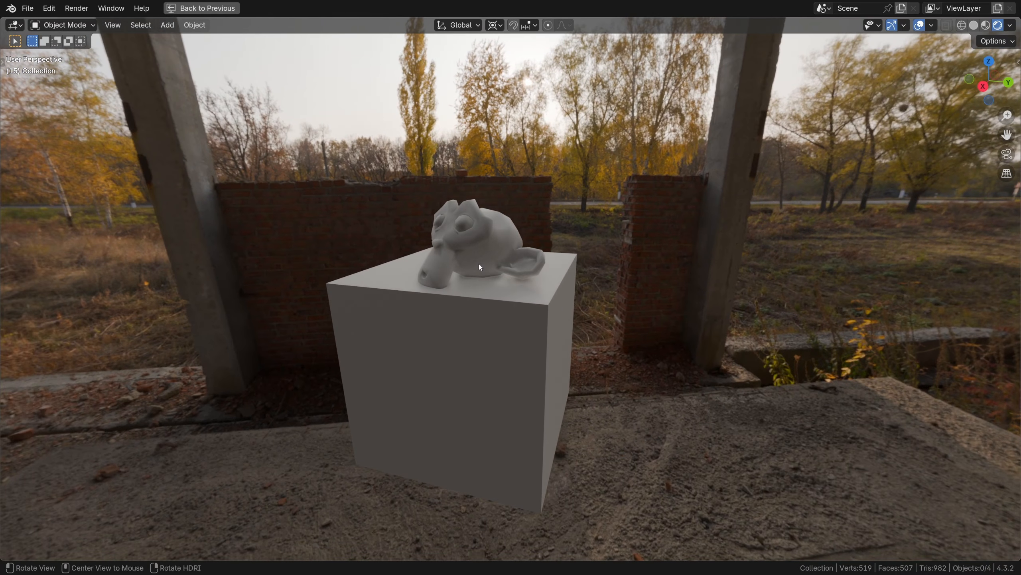
Rotate the environment HDRI around the monkey head and cube in both directions
{"action": "right_click_drag", "start_coordinate": [478, 257], "coordinate": [23, 313], "text": "alt"}
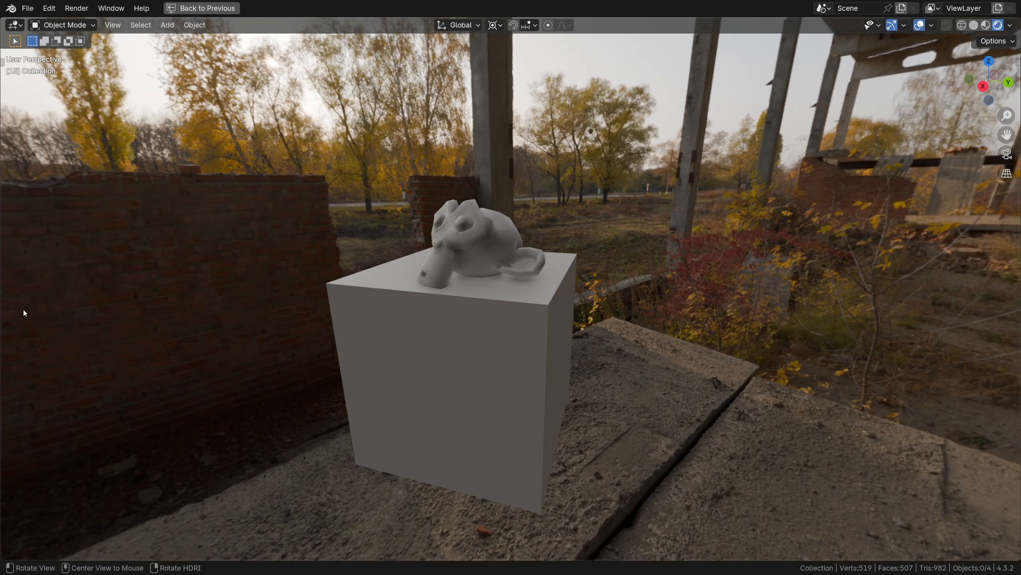
{"action": "right_click_drag", "start_coordinate": [483, 212], "coordinate": [728, 182], "text": "alt"}
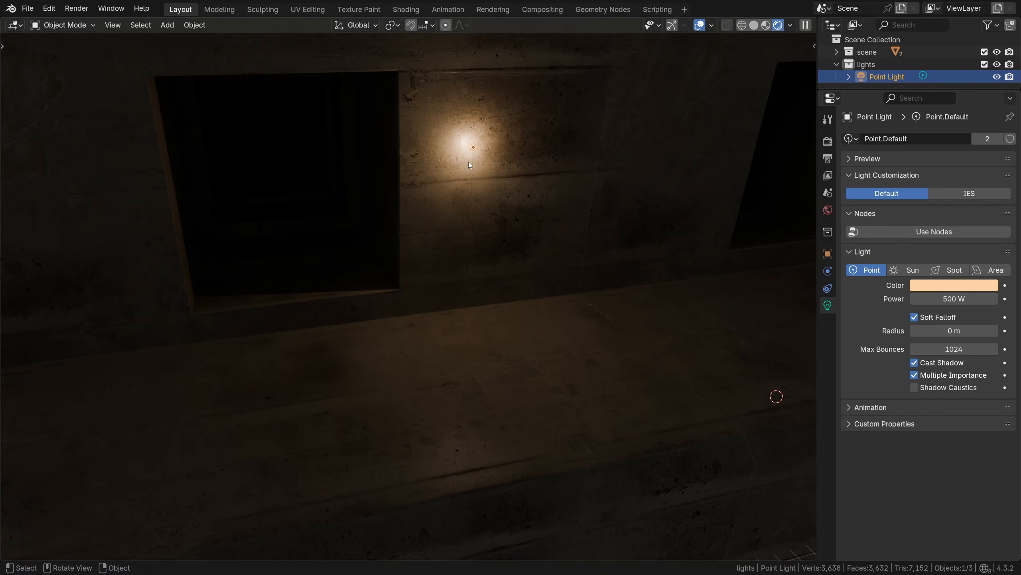
Move the Point Light horizontally near the concrete wall with the global Z axis locked
{"action": "key", "text": "g"}
{"action": "key", "text": "shift+z"}
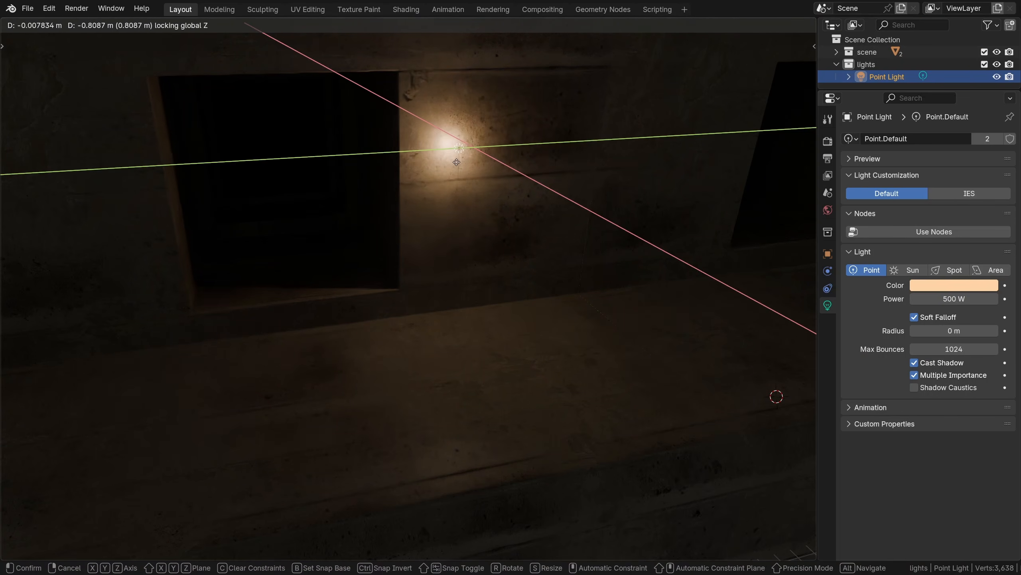
{"action": "left_click", "coordinate": [481, 161]}
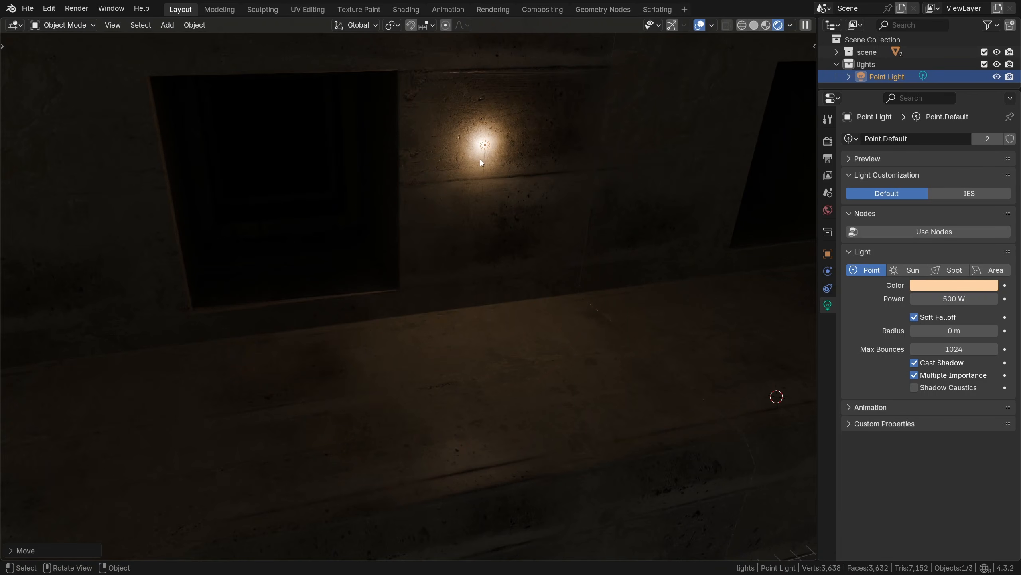
Switch the Point Light to IES customization and try changing its X rotation
{"action": "left_click", "coordinate": [958, 193]}
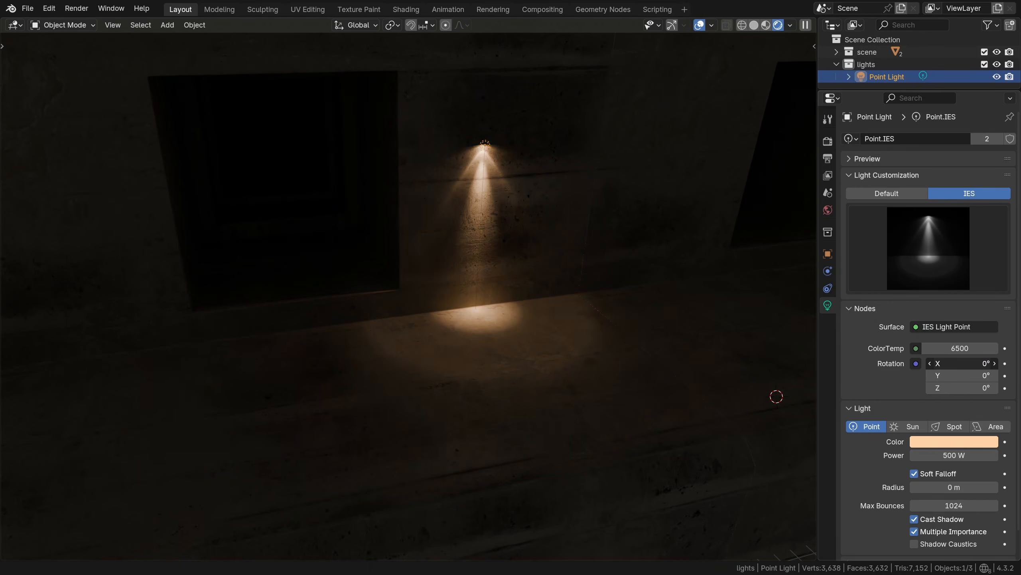
{"action": "mouse_move", "coordinate": [962, 364]}
{"action": "left_mouse_down"}
{"action": "mouse_move", "coordinate": [991, 363]}
{"action": "mouse_move", "coordinate": [957, 363]}
{"action": "left_mouse_up"}
{"action": "right_click", "coordinate": [940, 362]}
Try several different IES profiles on the Point Light to compare their light patterns on the concrete wall
{"action": "left_click", "coordinate": [928, 266]}
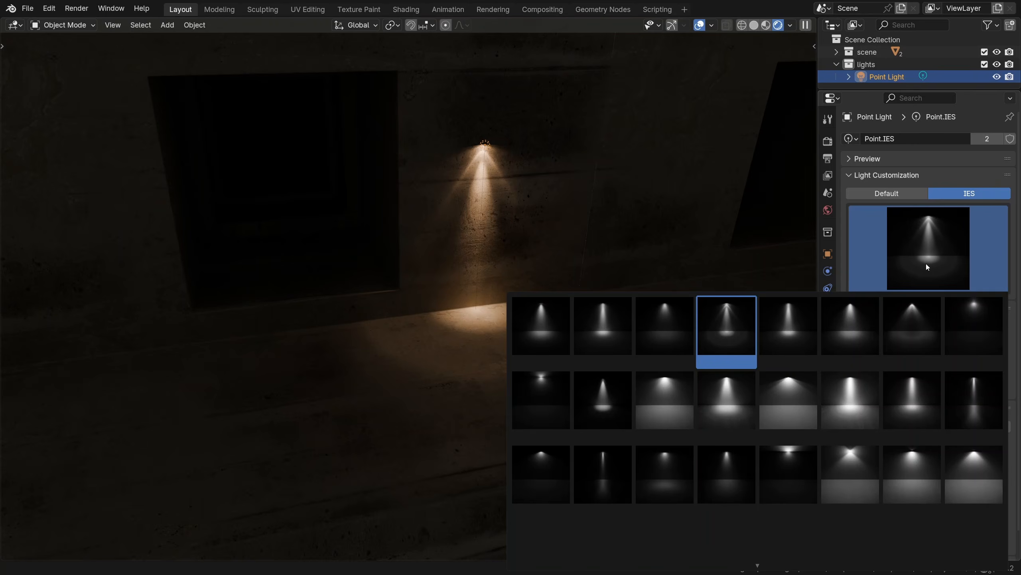
{"action": "left_click", "coordinate": [650, 324]}
{"action": "left_click", "coordinate": [944, 239]}
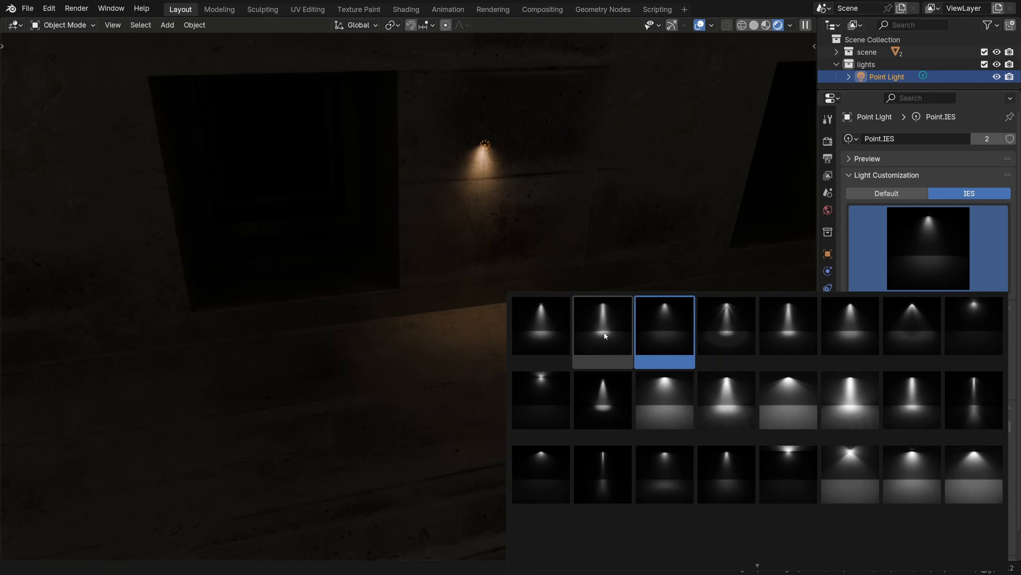
{"action": "left_click", "coordinate": [604, 333]}
{"action": "left_click", "coordinate": [905, 253]}
{"action": "left_click", "coordinate": [906, 271]}
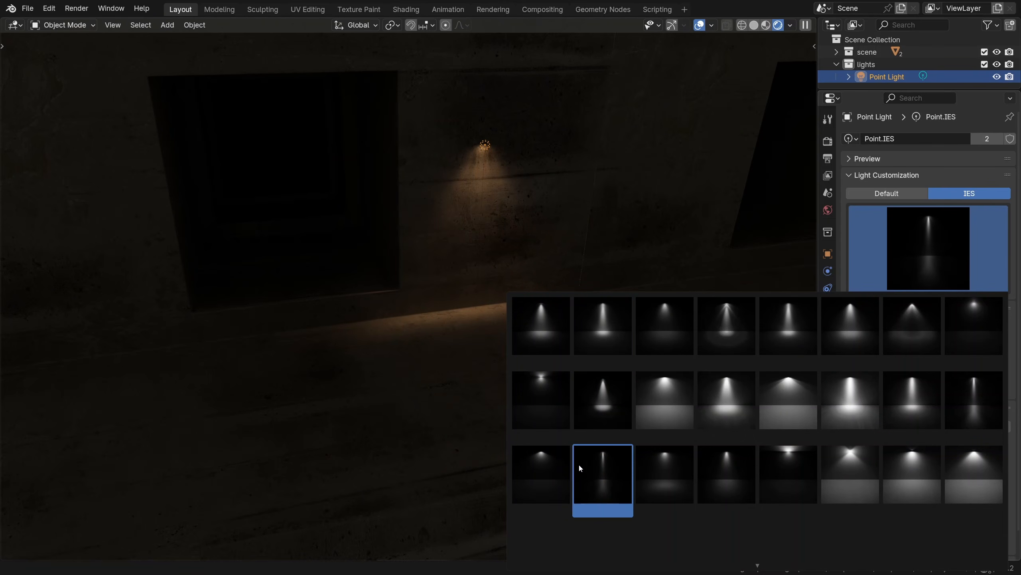
{"action": "left_click", "coordinate": [536, 464]}
{"action": "left_click", "coordinate": [891, 253]}
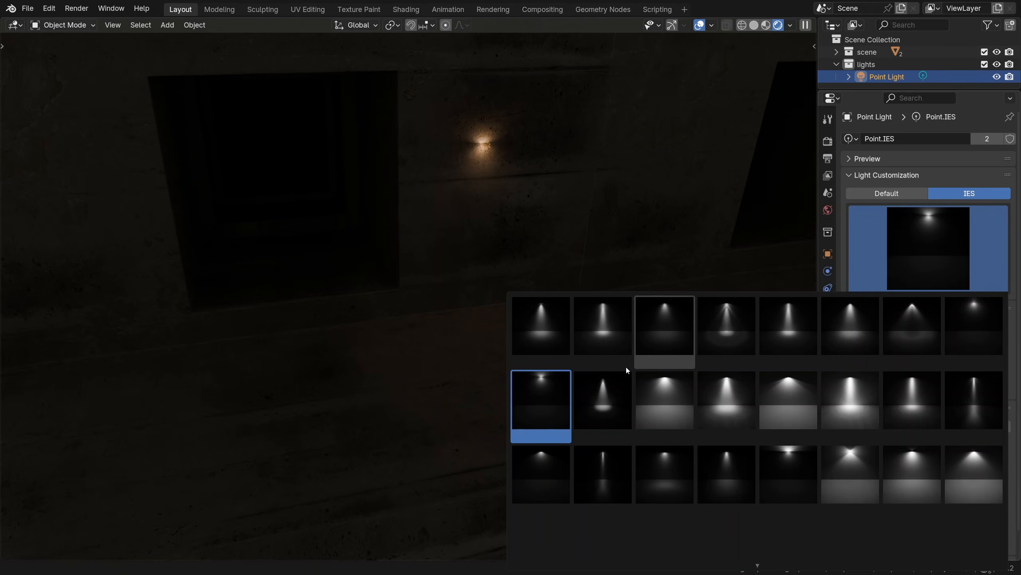
{"action": "left_click", "coordinate": [718, 334]}
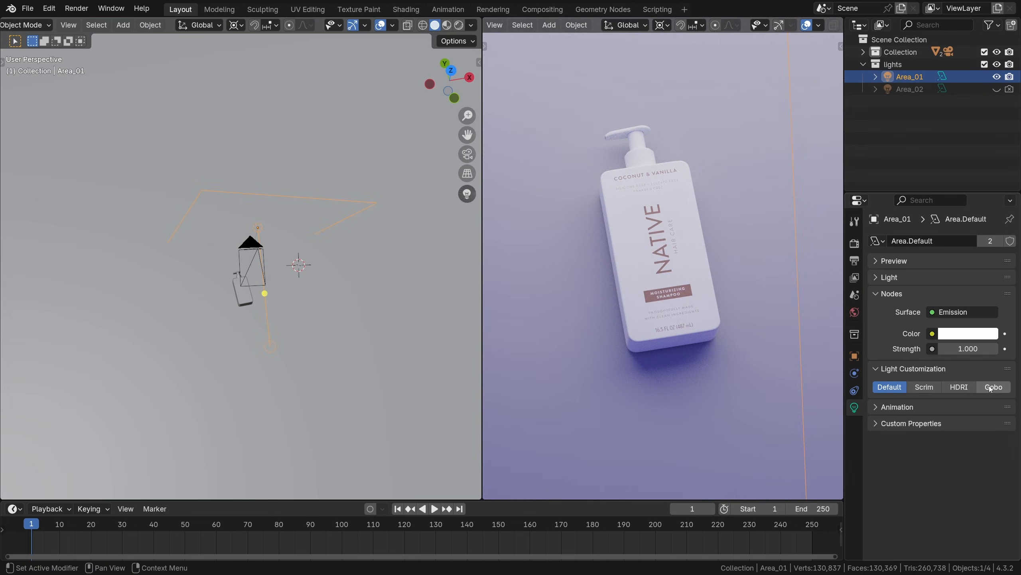
Switch Area_01 to Gobo customization and try the web-like caustic, glowing ring and slatted blind textures
{"action": "left_click", "coordinate": [991, 387]}
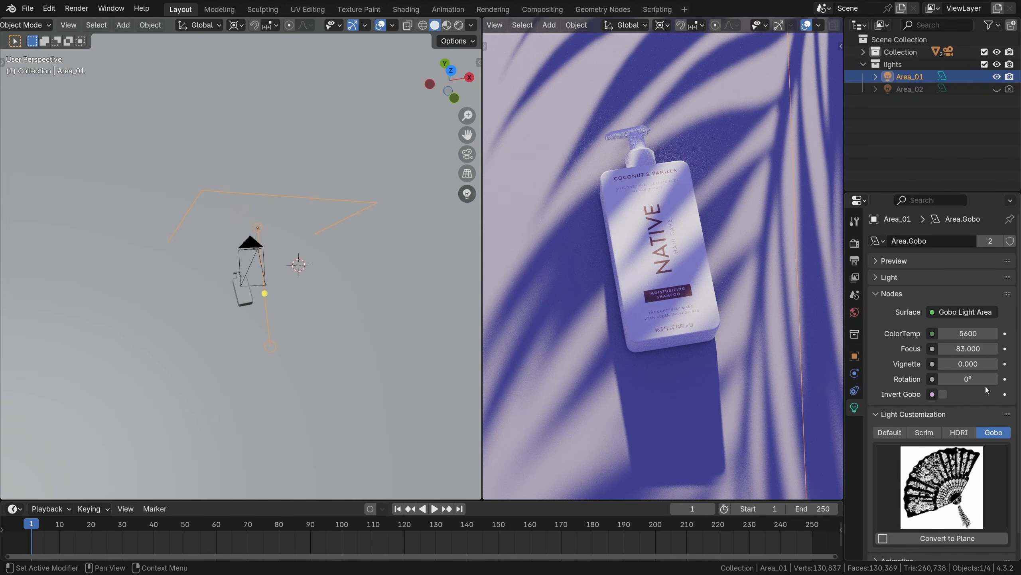
{"action": "left_click", "coordinate": [968, 473]}
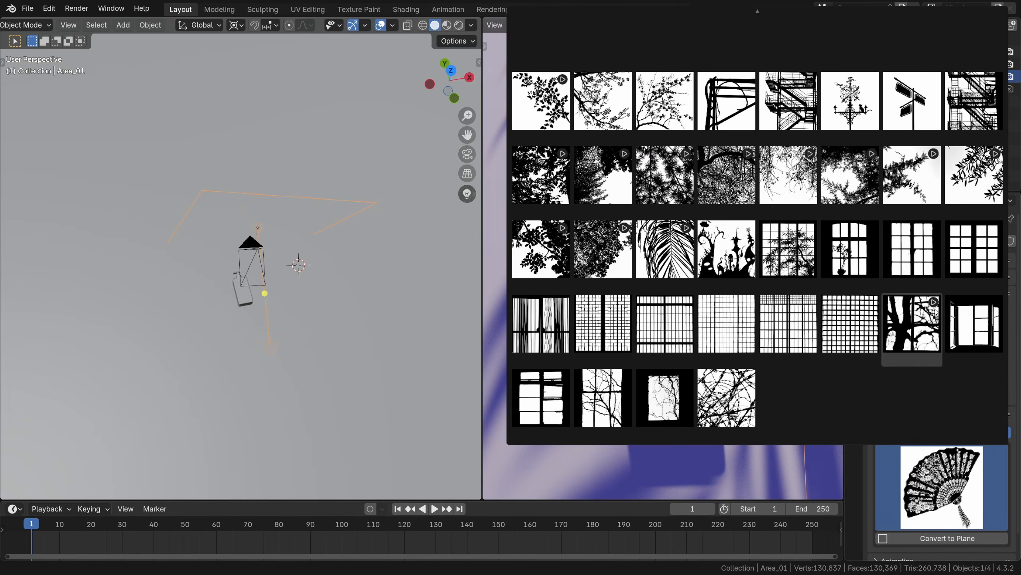
{"action": "scroll", "coordinate": [894, 50], "scroll_direction": "up", "scroll_amount": 14}
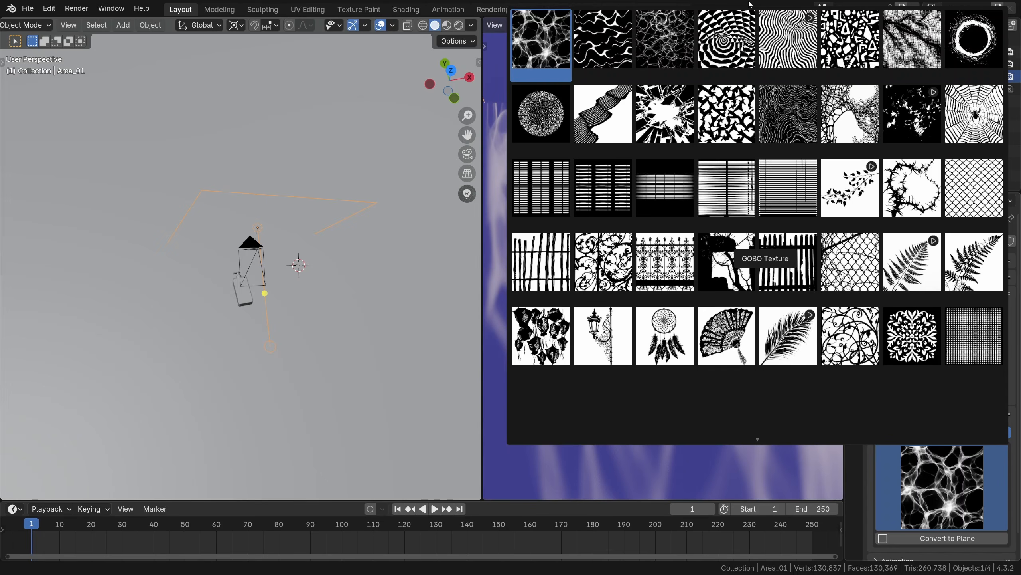
{"action": "left_click", "coordinate": [974, 39]}
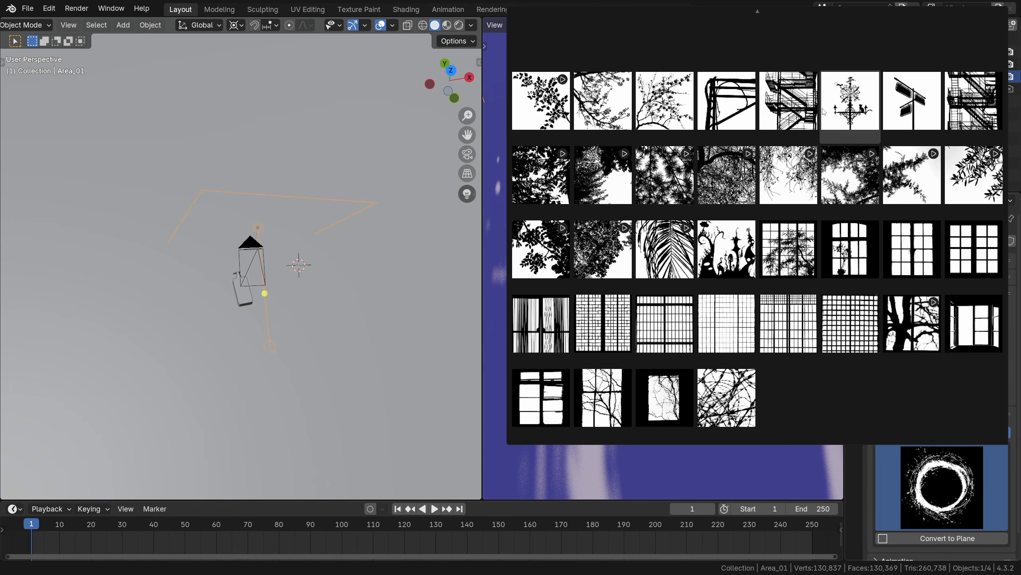
{"action": "scroll", "coordinate": [731, 6], "scroll_direction": "up", "scroll_amount": 10}
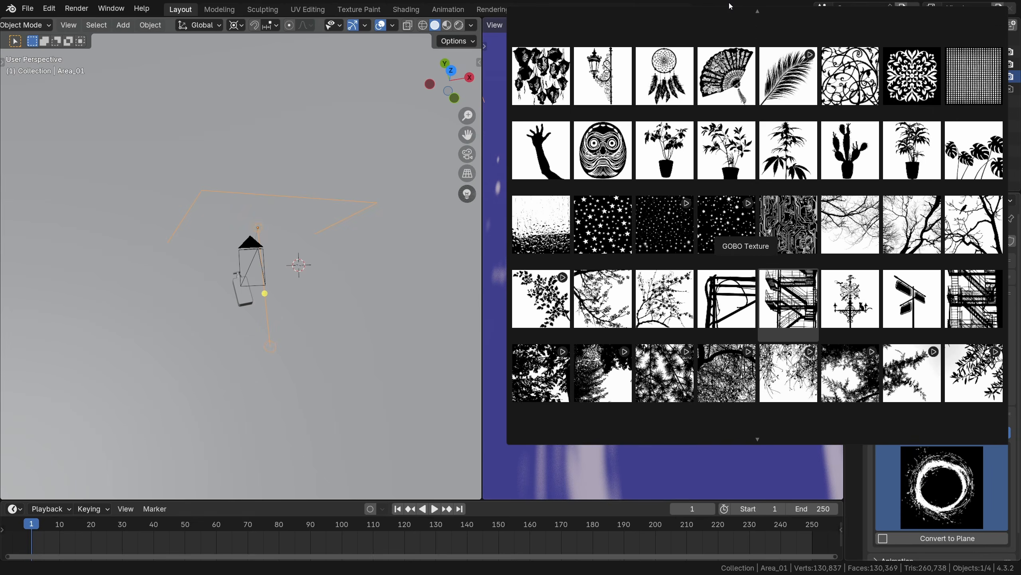
{"action": "scroll", "coordinate": [731, 6], "scroll_direction": "up", "scroll_amount": 5}
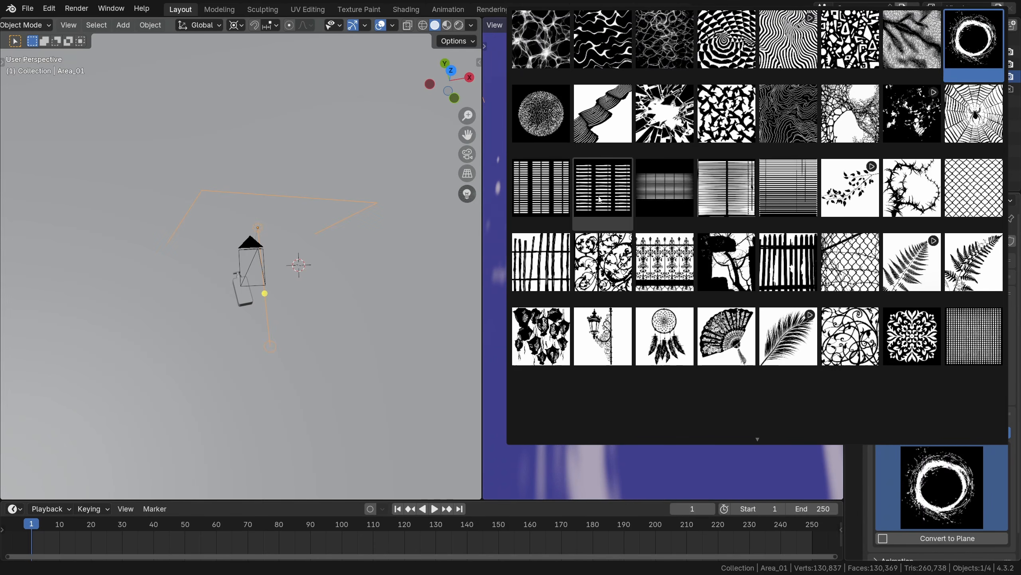
{"action": "left_click", "coordinate": [600, 199]}
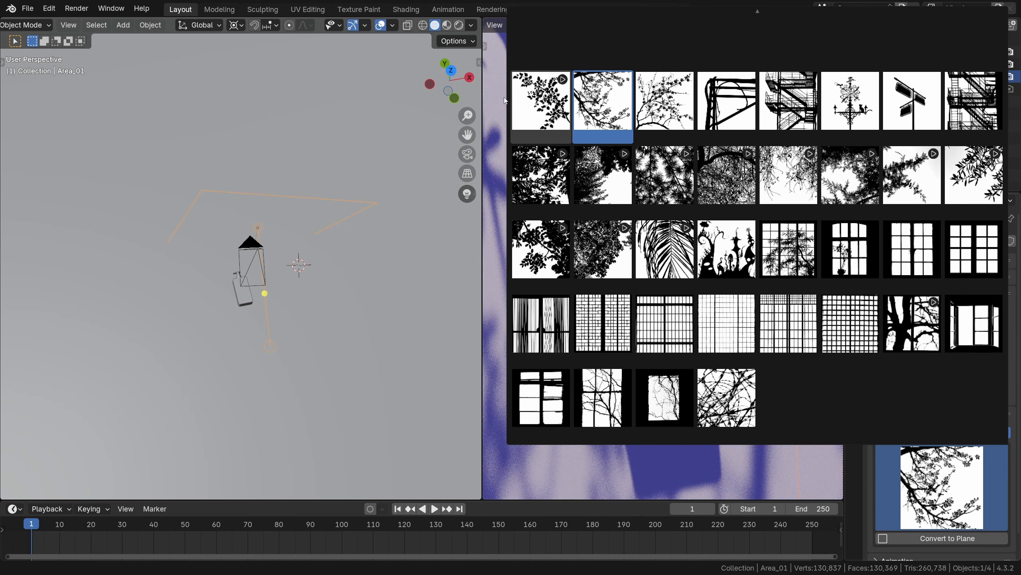
Try the fire escape gobo texture on Area_01
{"action": "left_click", "coordinate": [787, 100]}
{"action": "left_click", "coordinate": [942, 487]}
{"action": "left_click", "coordinate": [787, 101]}
{"action": "left_click", "coordinate": [941, 487]}
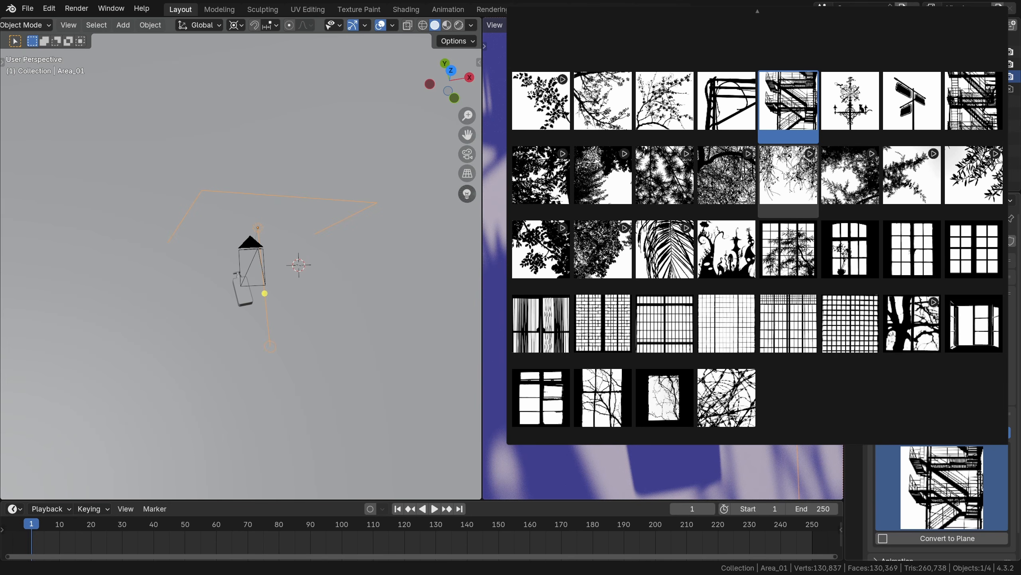
Try the animated leafy branch gobo on Area_01 and play its moving shadows over the shampoo bottle
{"action": "left_click", "coordinate": [557, 114]}
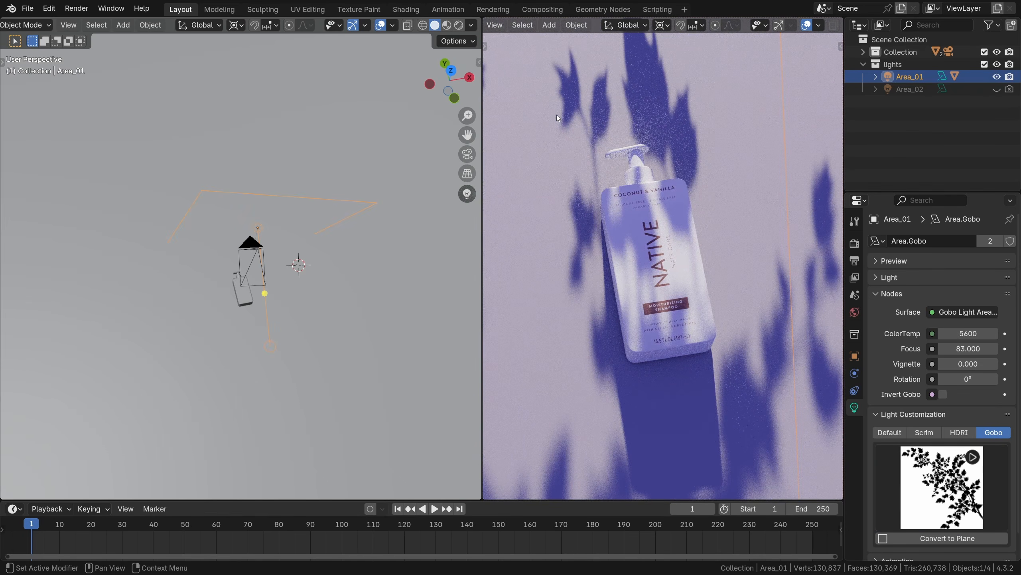
{"action": "left_click", "coordinate": [433, 509]}
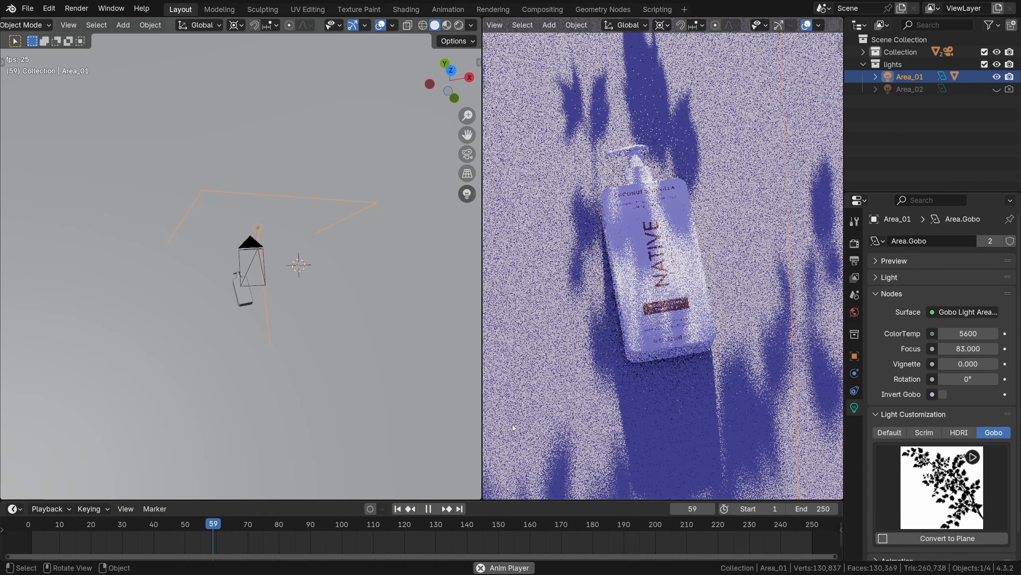
{"action": "key", "text": "space"}
Apply the animated palm leaf gobo to Area_01 and start the animation playback
{"action": "left_click", "coordinate": [941, 487]}
{"action": "scroll", "coordinate": [784, 192], "scroll_direction": "up", "scroll_amount": 2}
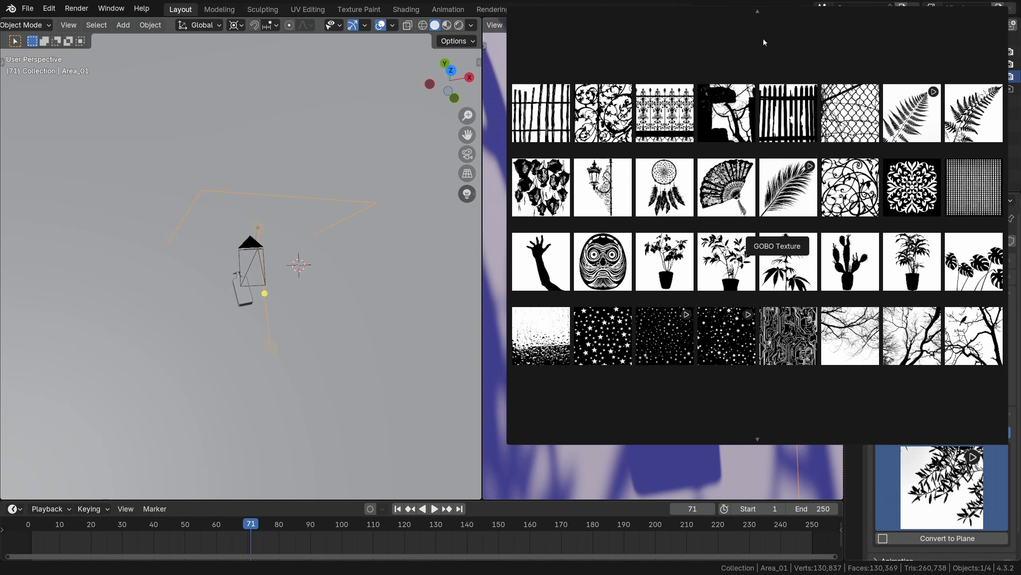
{"action": "left_click", "coordinate": [803, 189]}
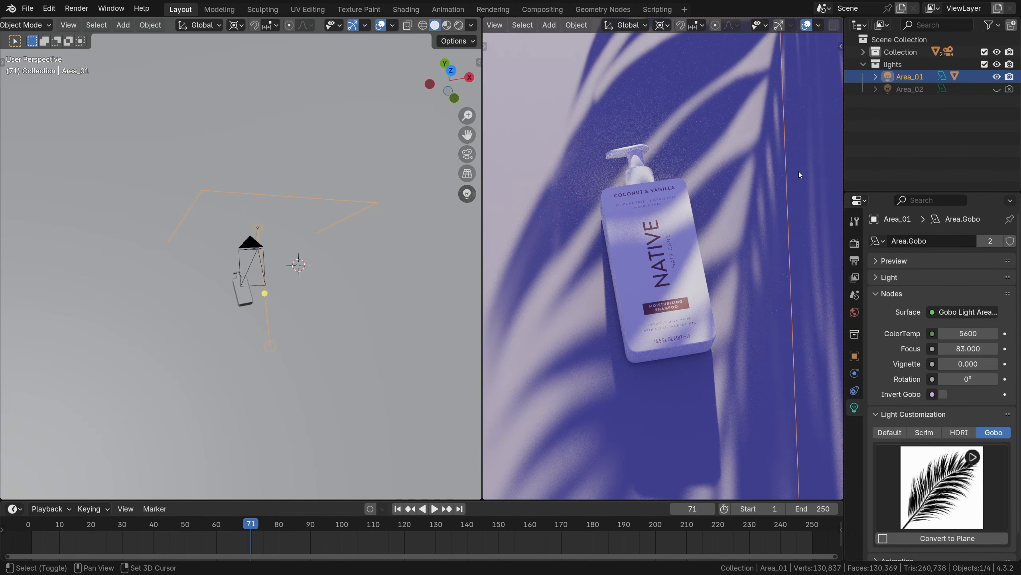
{"action": "key", "text": "space"}
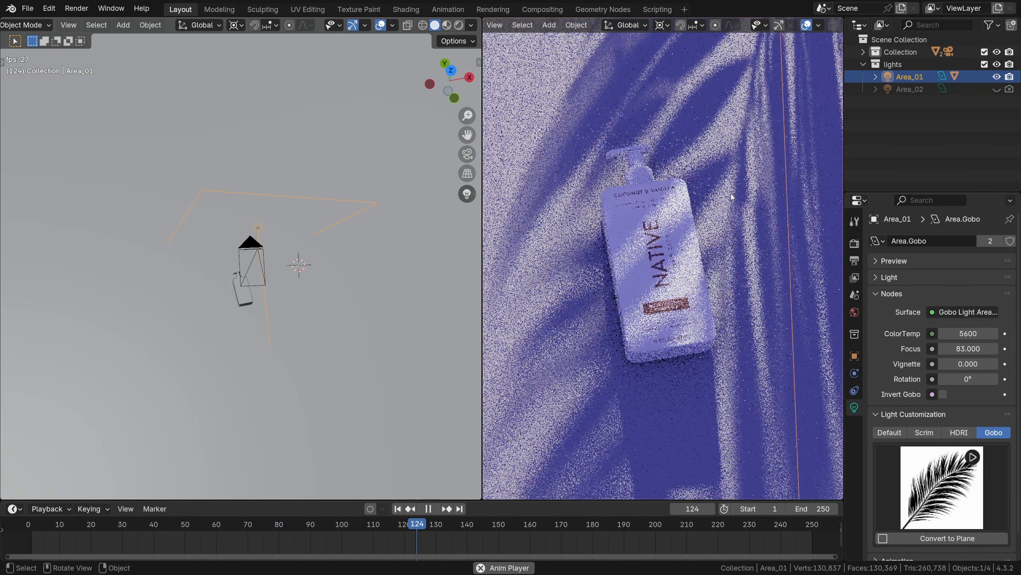
Turn on viewport denoising in the Cycles sampling settings, return to the light's settings and stop the playback
{"action": "left_click", "coordinate": [855, 243]}
{"action": "left_click", "coordinate": [900, 307]}
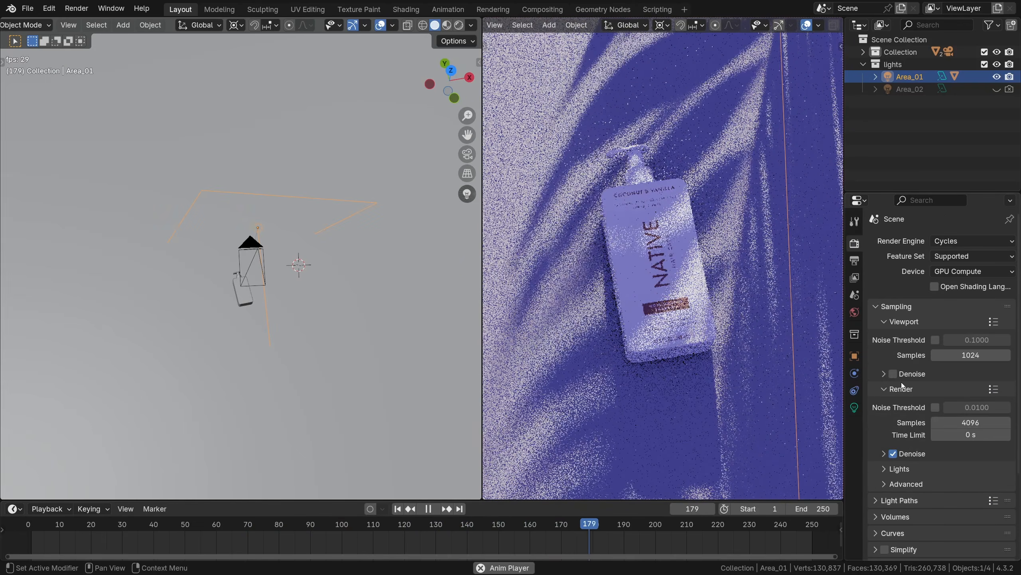
{"action": "left_click", "coordinate": [855, 408]}
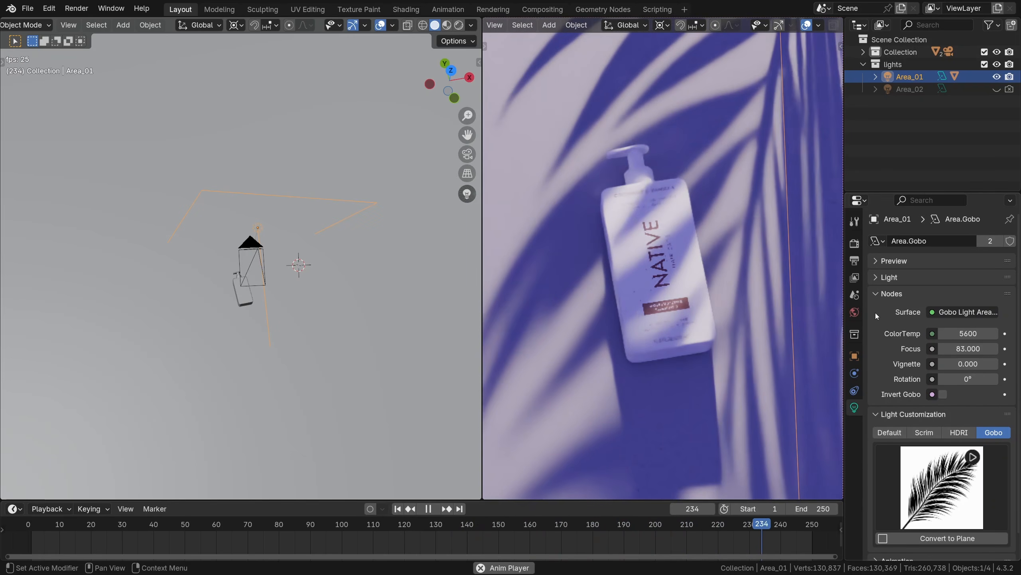
{"action": "key", "text": "space"}
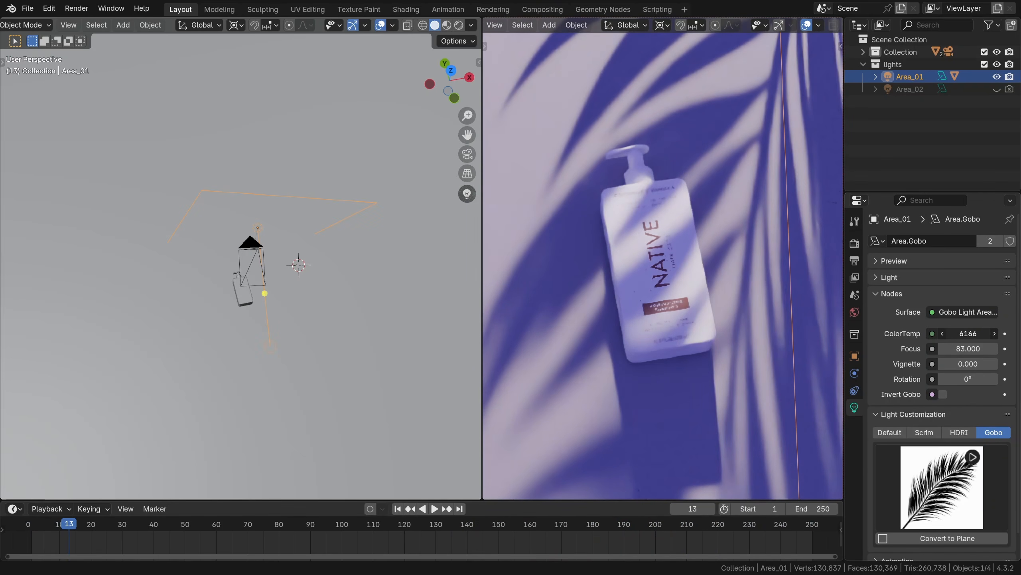
Try other color temperature and vignette values on Area_01's gobo, and lower its focus to 9.9
{"action": "right_click", "coordinate": [962, 334]}
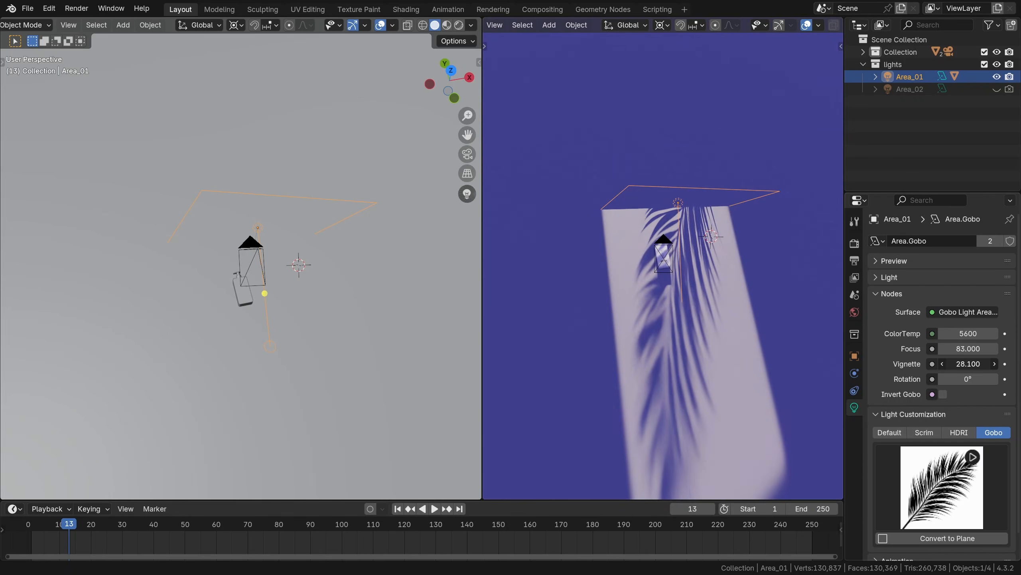
{"action": "left_click_drag", "start_coordinate": [959, 364], "coordinate": [938, 364]}
{"action": "left_click_drag", "start_coordinate": [968, 379], "coordinate": [949, 348]}
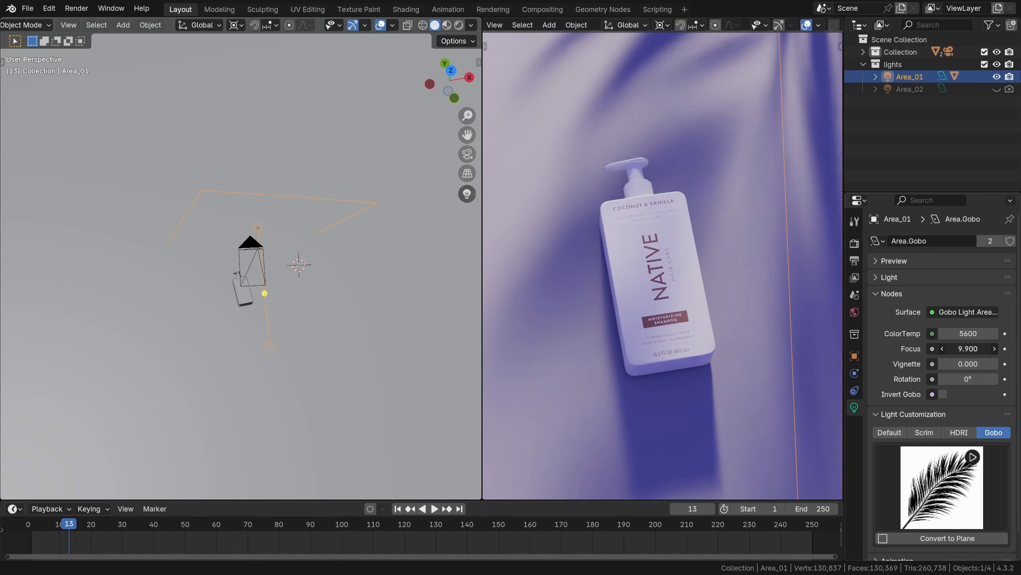
Preview the palm shadow animation with softer focus values such as 38.2, and set Area_01's focus to 88.4
{"action": "key", "text": "space"}
{"action": "key", "text": "space"}
{"action": "key", "text": "space"}
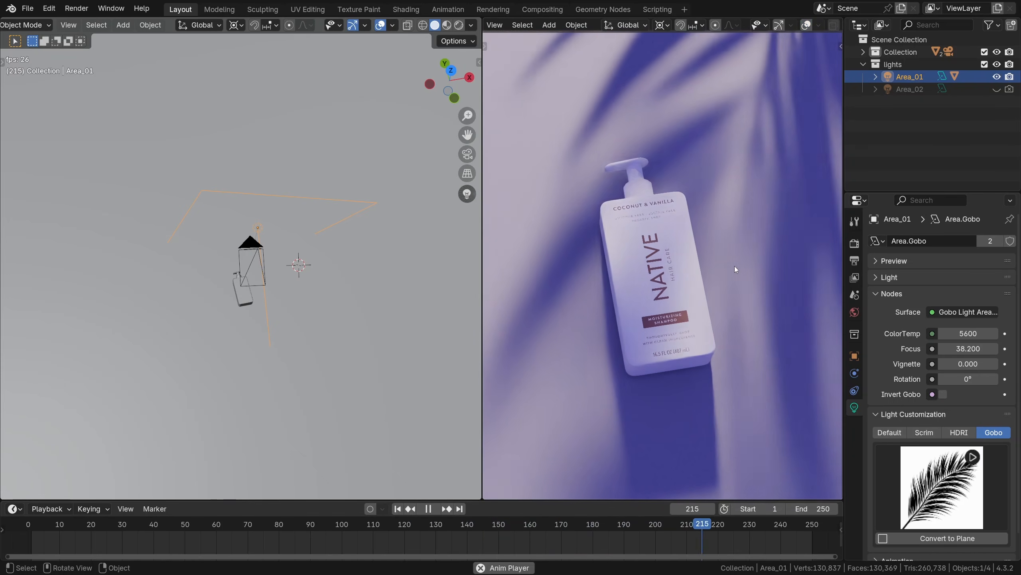
{"action": "key", "text": "space"}
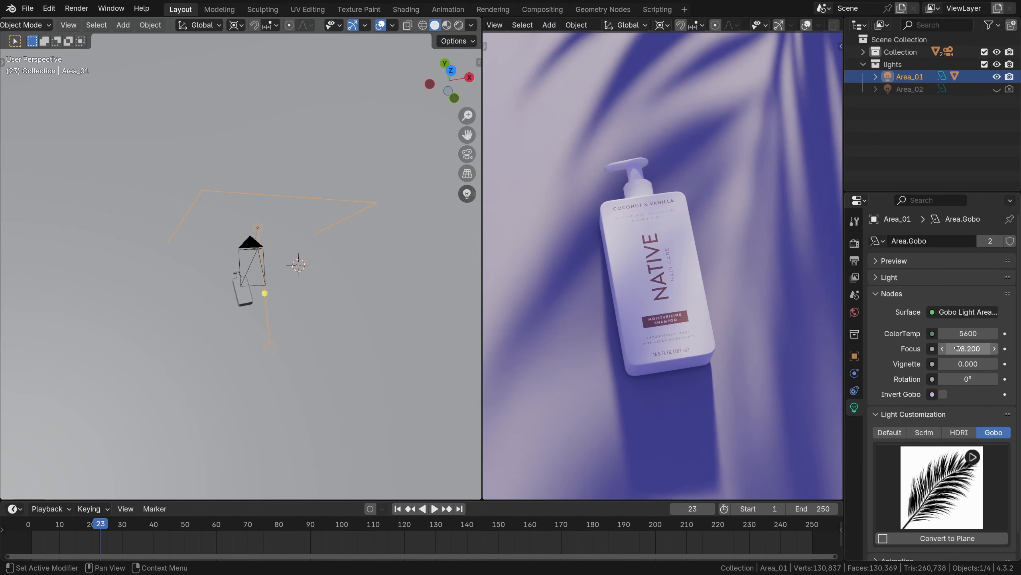
{"action": "left_click_drag", "start_coordinate": [968, 348], "coordinate": [950, 348]}
Make the Area_02 light visible, select it and adjust its gobo focus
{"action": "left_click", "coordinate": [997, 89]}
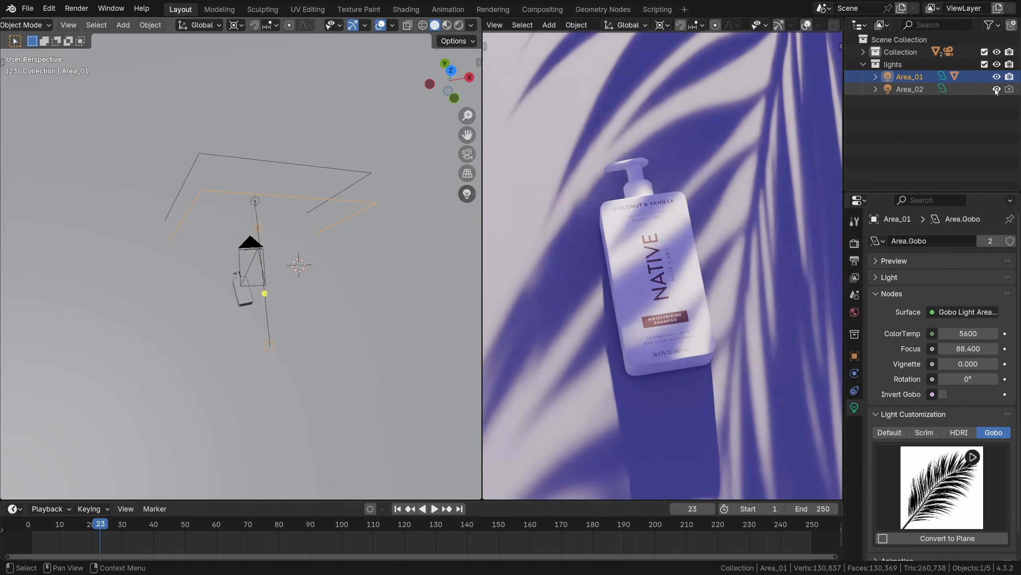
{"action": "left_click", "coordinate": [905, 90]}
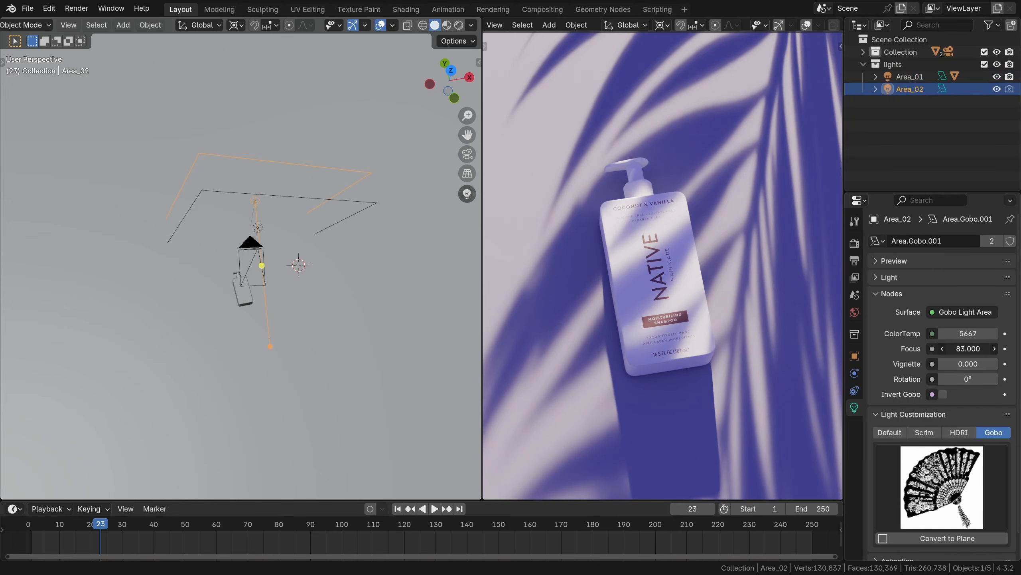
{"action": "left_click_drag", "start_coordinate": [968, 349], "coordinate": [955, 329]}
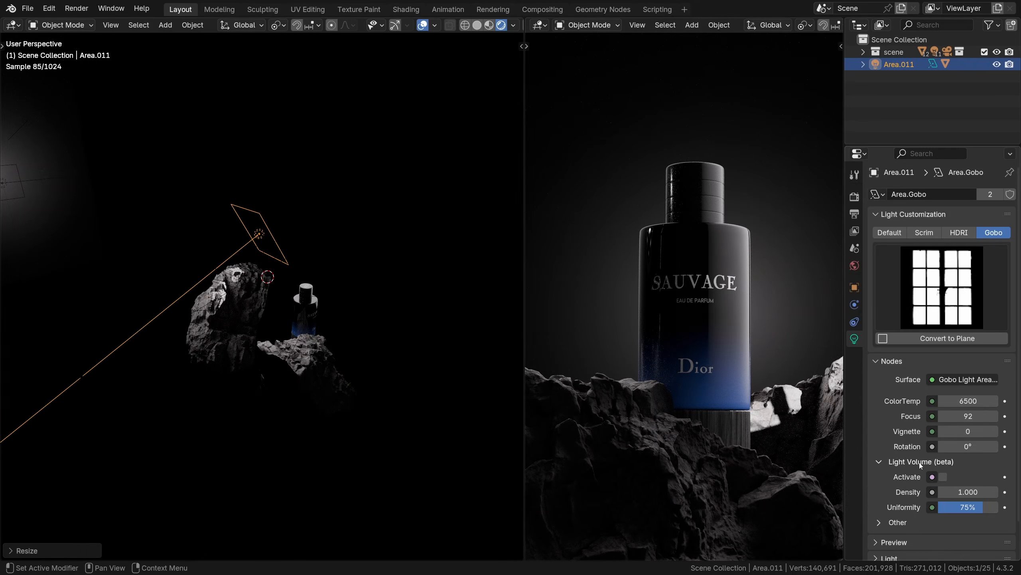
Activate the Light Volume of the Area.011 window gobo and try moving the light behind the Sauvage bottle
{"action": "scroll", "coordinate": [941, 477], "scroll_direction": "down", "scroll_amount": 2}
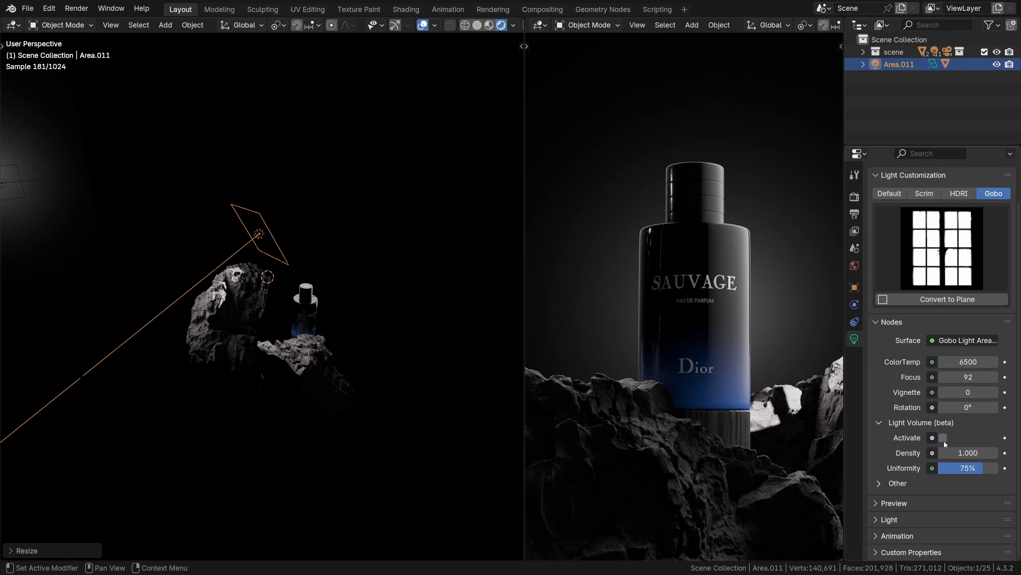
{"action": "left_click", "coordinate": [944, 441]}
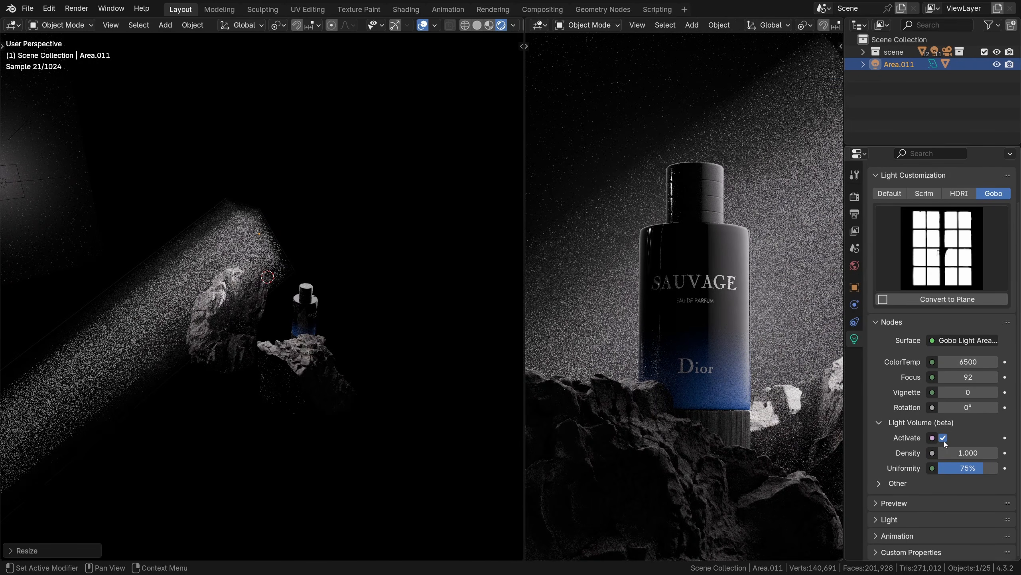
{"action": "key", "text": "g"}
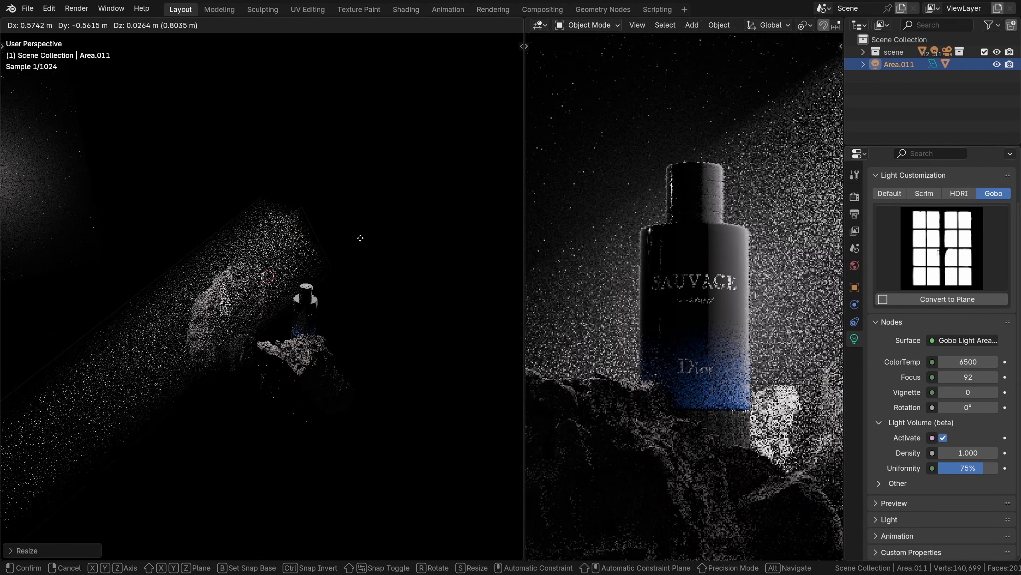
{"action": "left_click", "coordinate": [325, 216]}
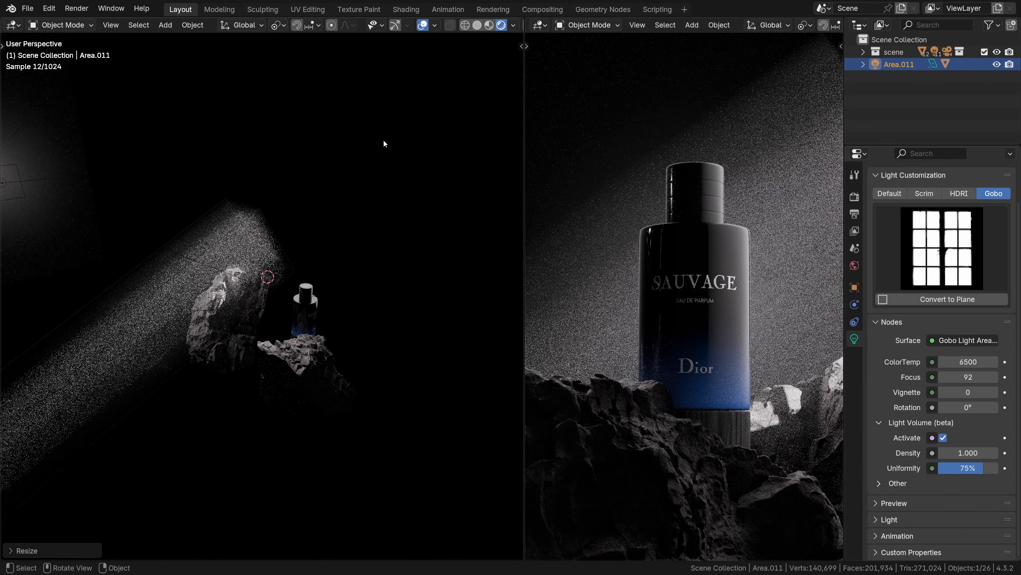
Switch the scene overview to solid shading, and lower the light volume's uniformity to 3% before raising it again
{"action": "left_click", "coordinate": [477, 26]}
{"action": "left_click", "coordinate": [477, 26]}
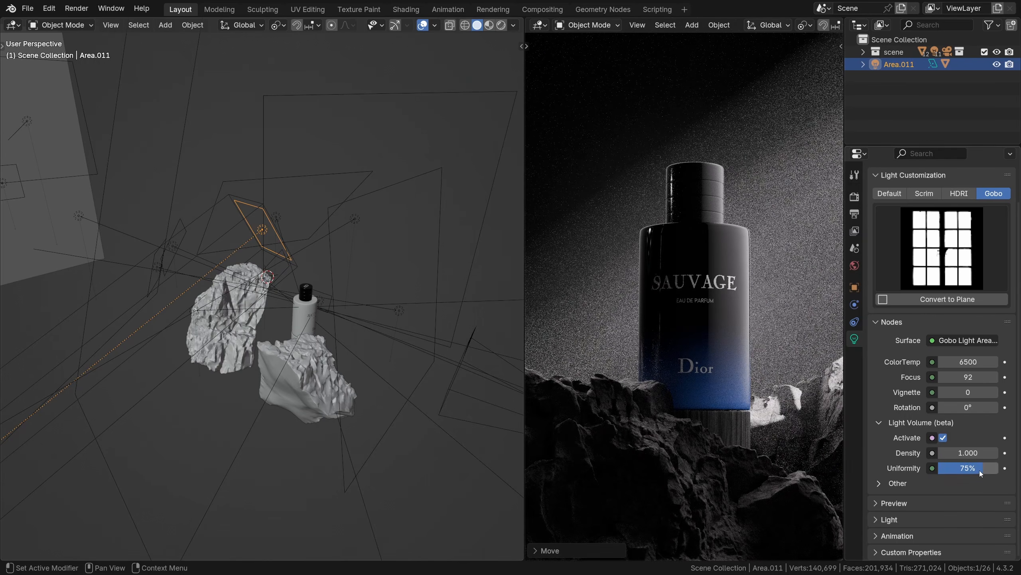
{"action": "left_click_drag", "start_coordinate": [980, 474], "coordinate": [939, 473]}
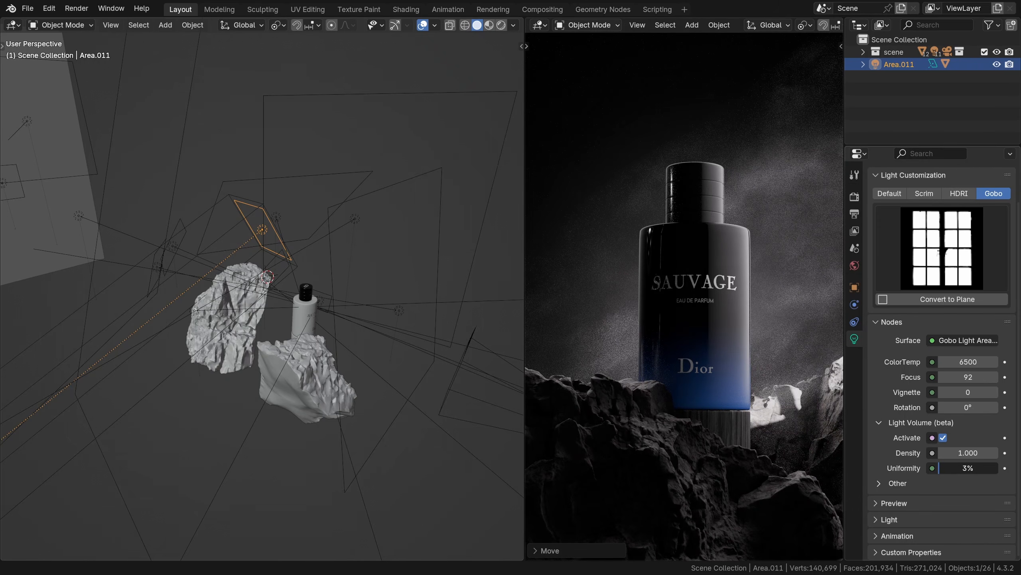
{"action": "left_click_drag", "start_coordinate": [961, 467], "coordinate": [999, 468]}
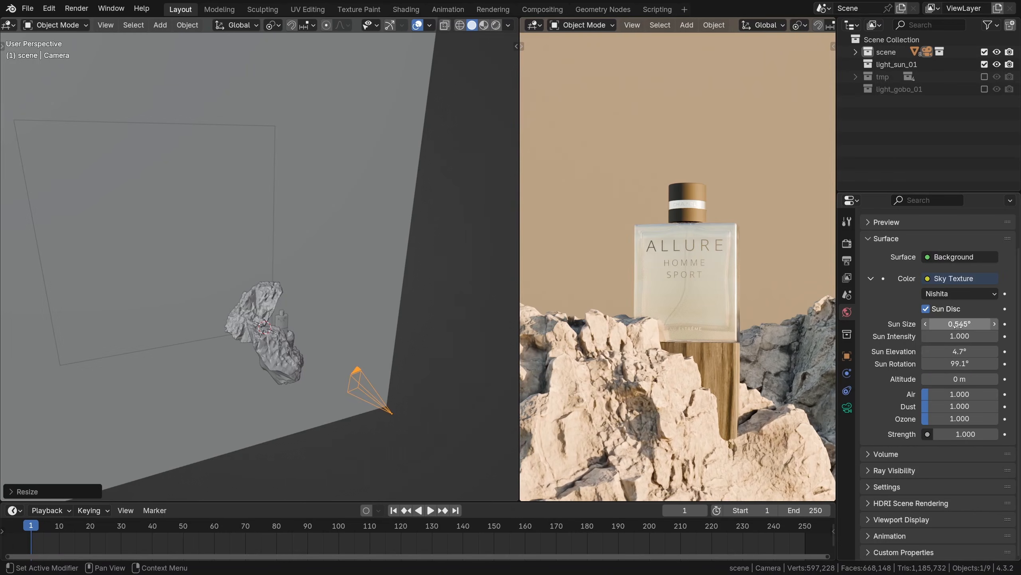
Try other sun elevation and rotation values for the Nishita sky behind the Allure bottle
{"action": "left_click_drag", "start_coordinate": [960, 351], "coordinate": [926, 363]}
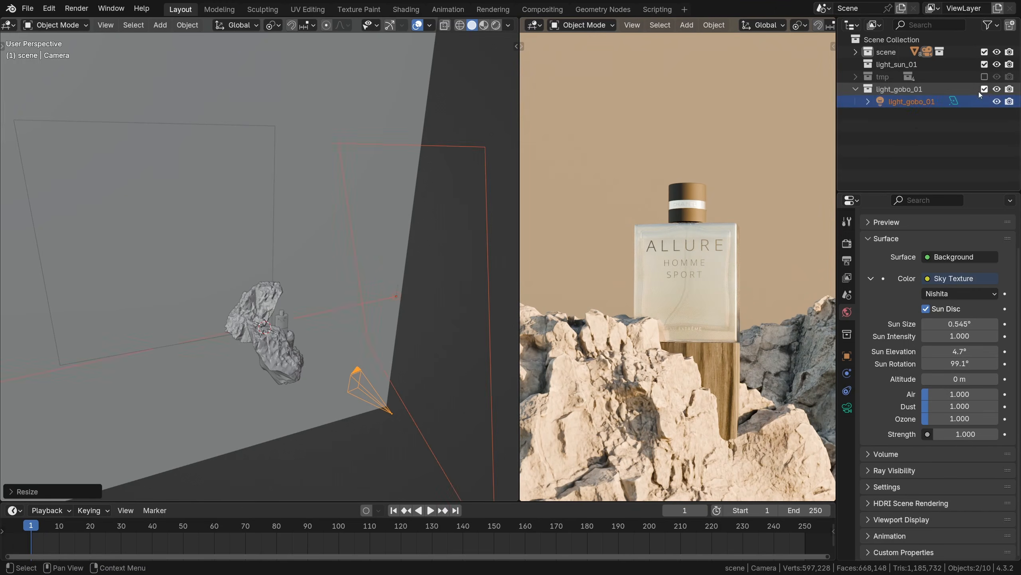
Select the light_gobo_01 light, show the scene overview in rendered shading, and try repositioning the light
{"action": "left_click", "coordinate": [888, 106]}
{"action": "scroll", "coordinate": [364, 303], "scroll_direction": "down", "scroll_amount": 4}
{"action": "mouse_move", "coordinate": [364, 303]}
{"action": "middle_mouse_down"}
{"action": "mouse_move", "coordinate": [430, 317]}
{"action": "mouse_move", "coordinate": [412, 310]}
{"action": "middle_mouse_up"}
{"action": "key", "text": "shift+z"}
{"action": "key", "text": "g"}
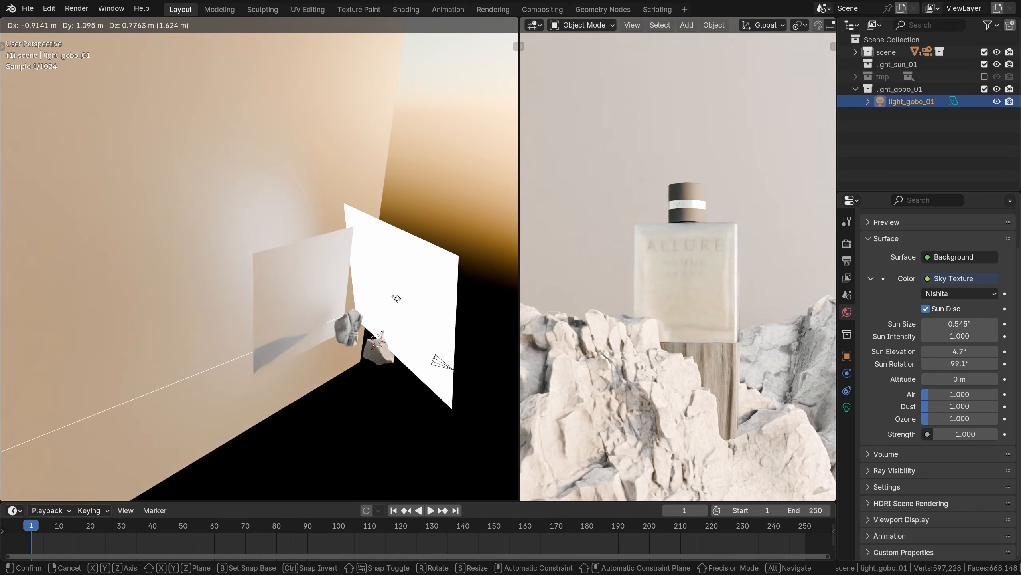
{"action": "left_click", "coordinate": [432, 314]}
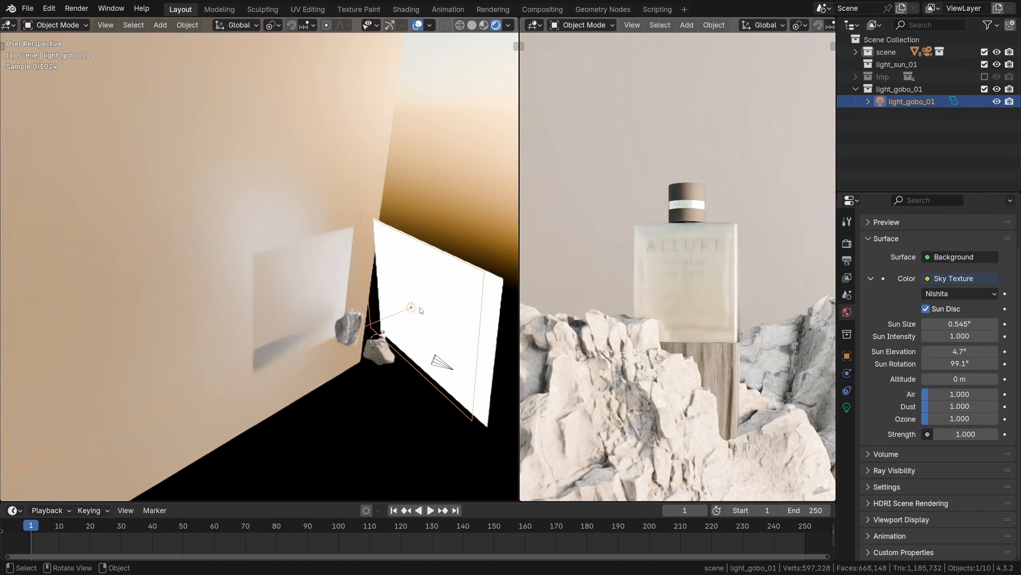
Move Light Customization above the other light properties and give light_gobo_01 an animated tree-branch gobo
{"action": "left_click", "coordinate": [846, 411]}
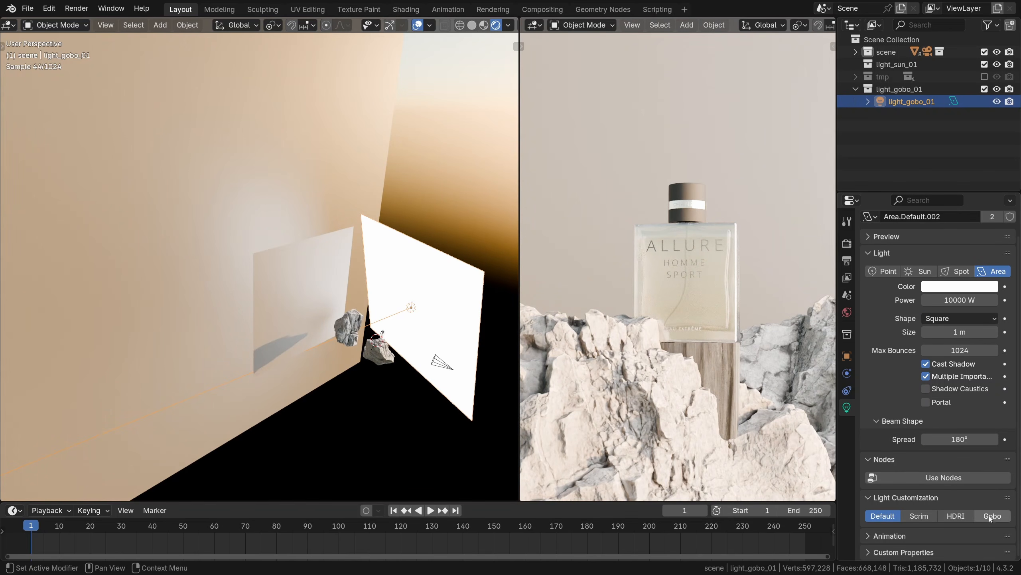
{"action": "left_click_drag", "start_coordinate": [1009, 499], "coordinate": [1002, 242]}
{"action": "left_click", "coordinate": [994, 255]}
{"action": "left_click", "coordinate": [919, 315]}
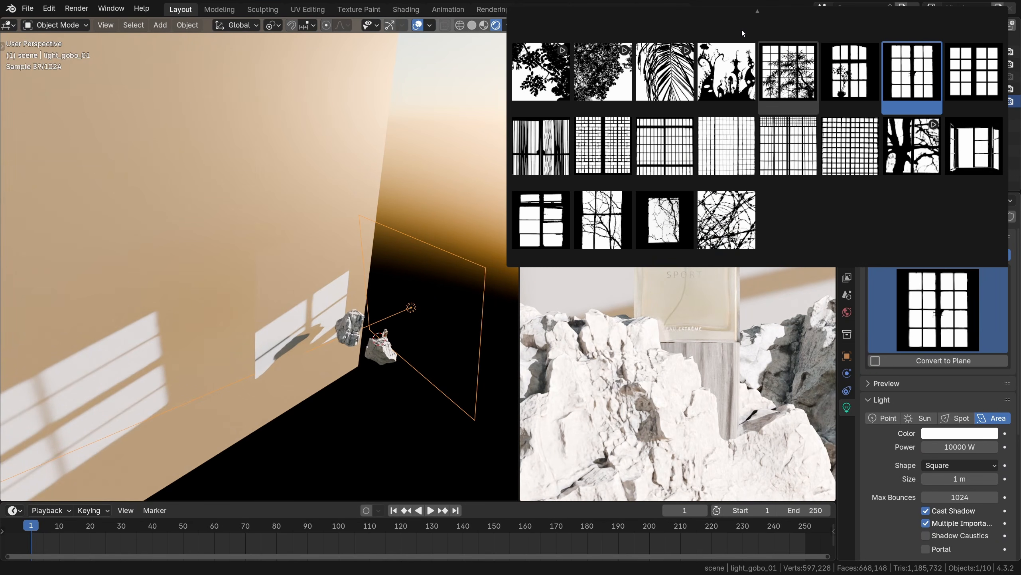
{"action": "mouse_move", "coordinate": [757, 13]}
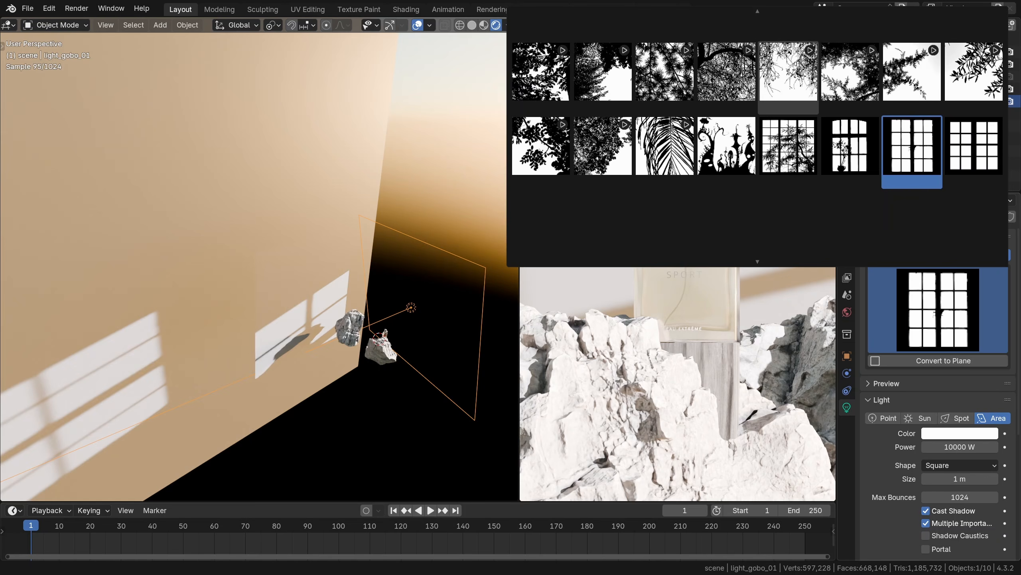
{"action": "left_click", "coordinate": [866, 76]}
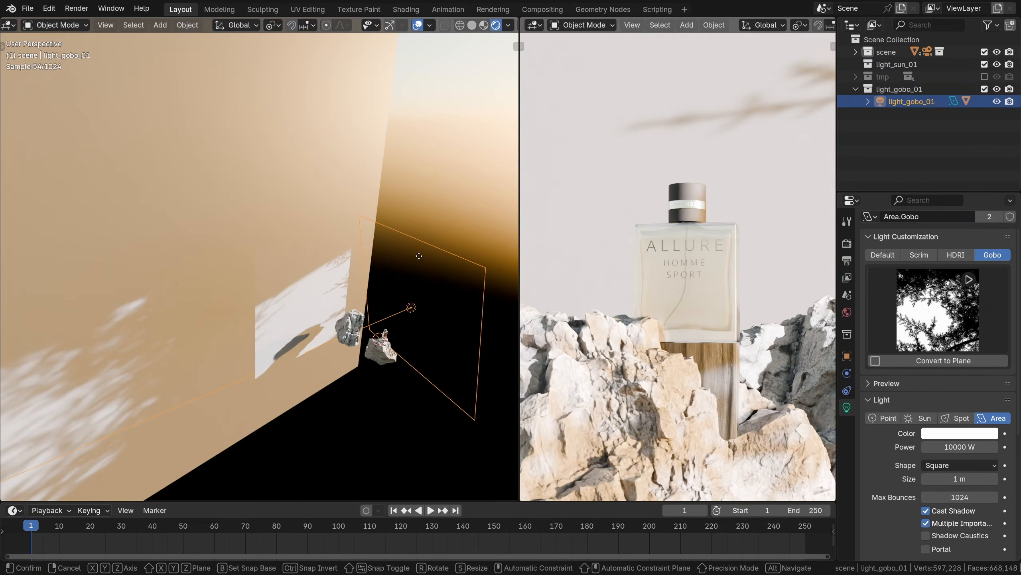
Try moving the light_gobo_01 light horizontally with its height locked
{"action": "key", "text": "shift+z"}
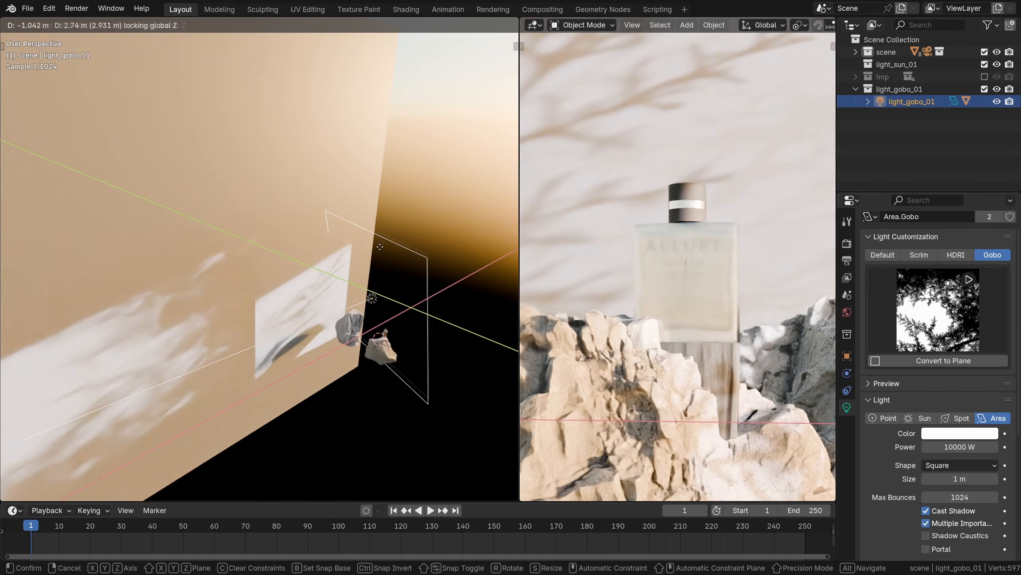
{"action": "right_click", "coordinate": [379, 247]}
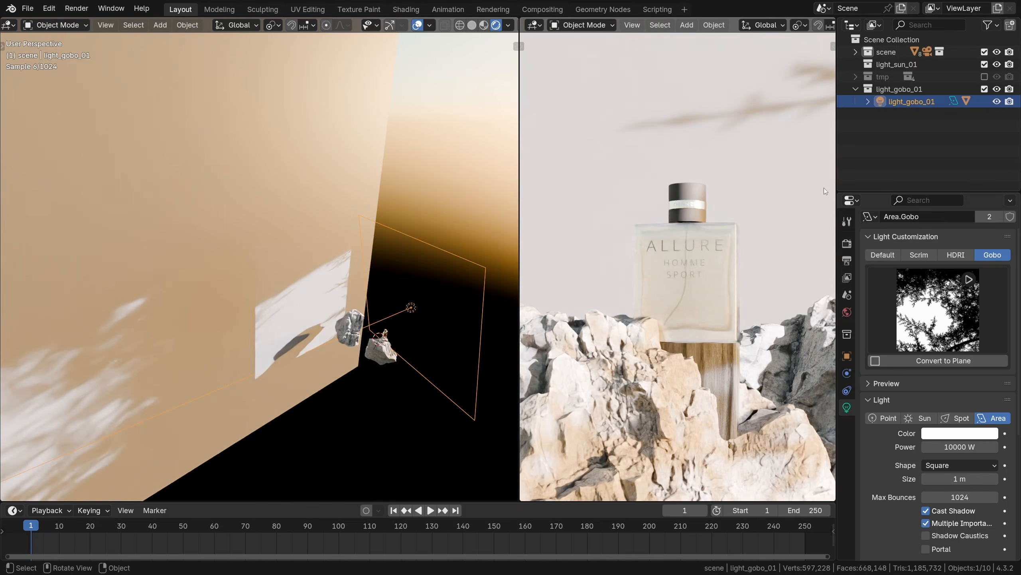
Convert the branch gobo to a plane and play its shadow animation over the bottle
{"action": "left_click", "coordinate": [942, 361]}
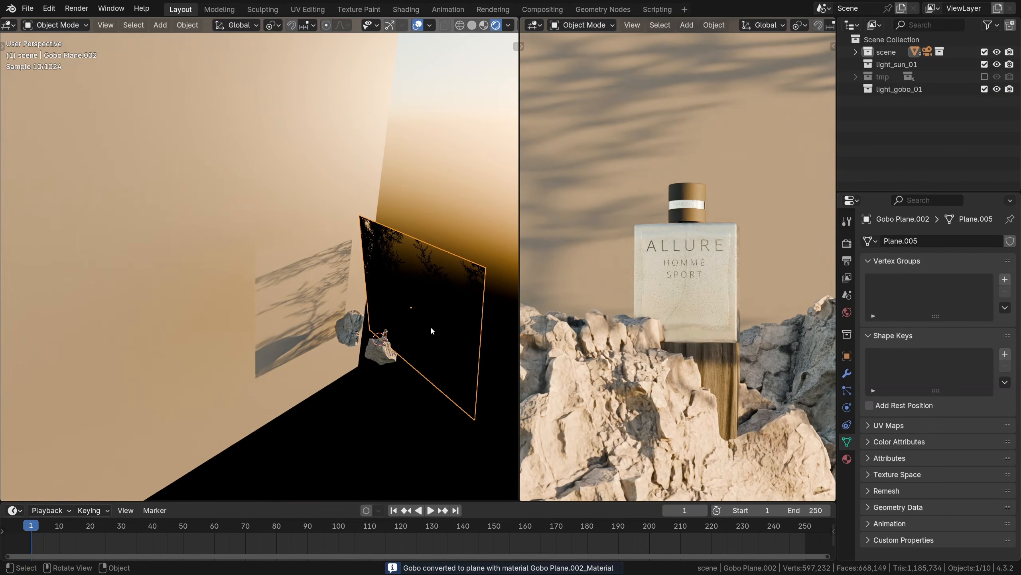
{"action": "middle_click_drag", "start_coordinate": [423, 303], "coordinate": [444, 277]}
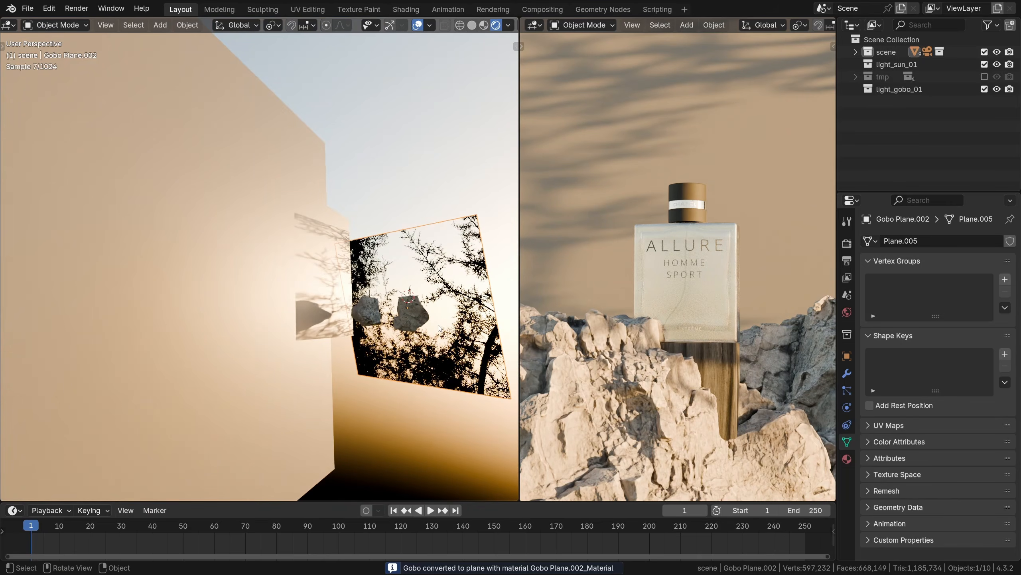
{"action": "key", "text": "space"}
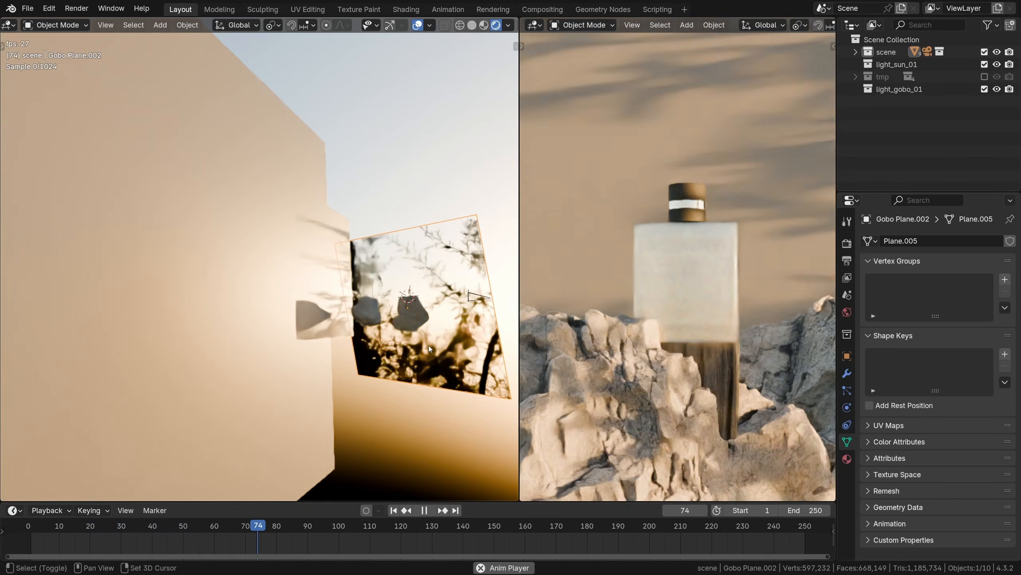
{"action": "key", "text": "space"}
Move the gobo plane along its local X axis and adjust the Nishita sky's sun rotation
{"action": "key", "text": "g"}
{"action": "key", "text": "x"}
{"action": "key", "text": "x"}
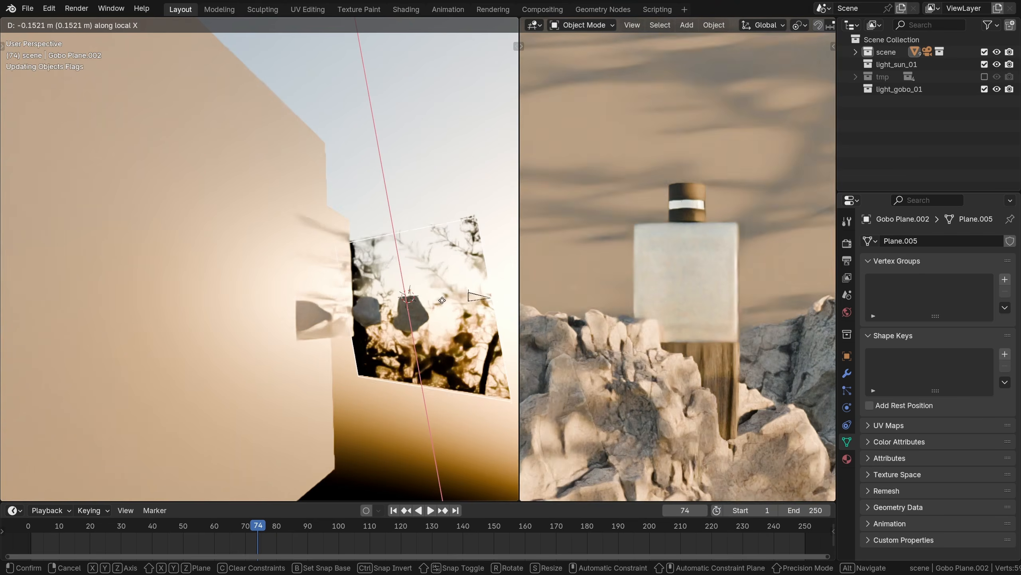
{"action": "left_click", "coordinate": [445, 317]}
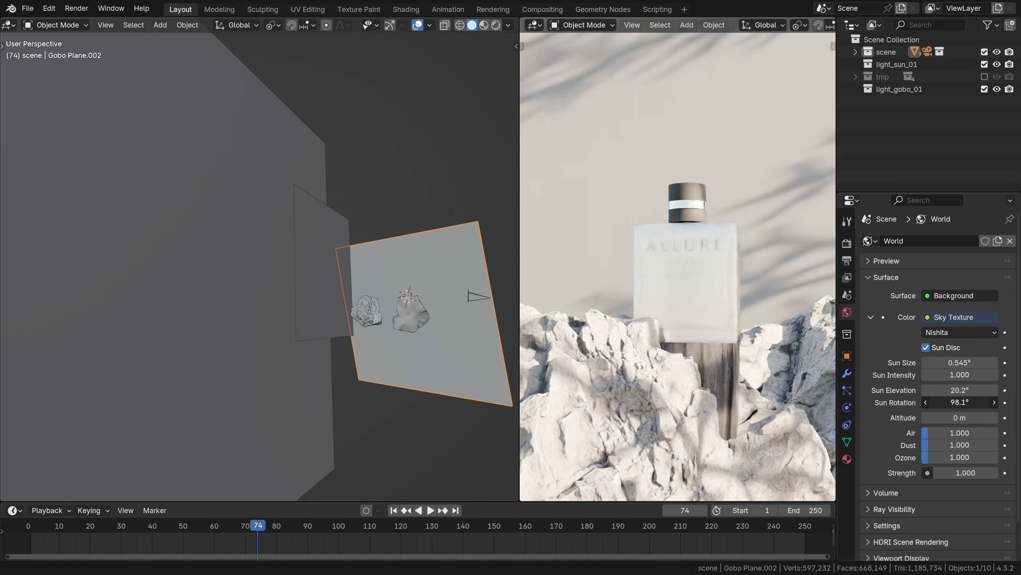
{"action": "mouse_move", "coordinate": [960, 402]}
{"action": "left_mouse_down"}
{"action": "mouse_move", "coordinate": [972, 402]}
{"action": "mouse_move", "coordinate": [961, 401]}
{"action": "left_mouse_up"}
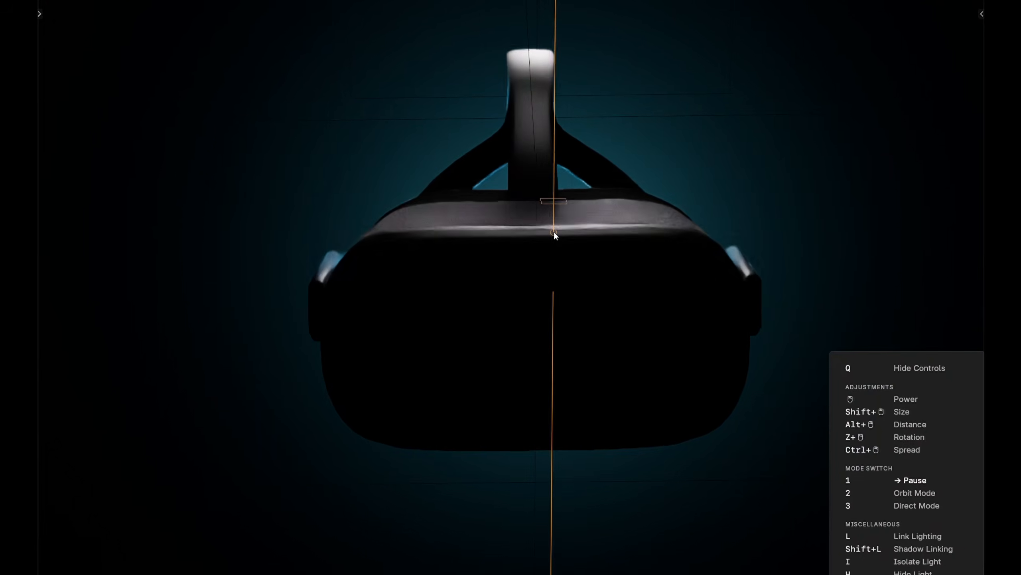
Place area lights interactively on the headset's top edge and lower front corners, adjusting their distance and power
{"action": "left_click_drag", "start_coordinate": [554, 231], "coordinate": [535, 253]}
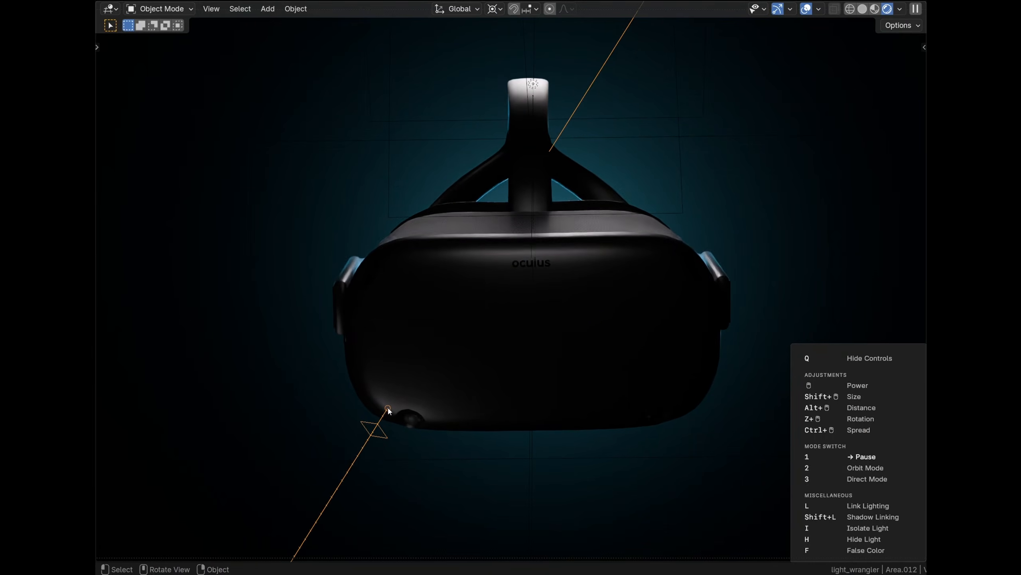
{"action": "scroll", "coordinate": [385, 404], "scroll_direction": "up", "scroll_amount": 1, "text": "alt"}
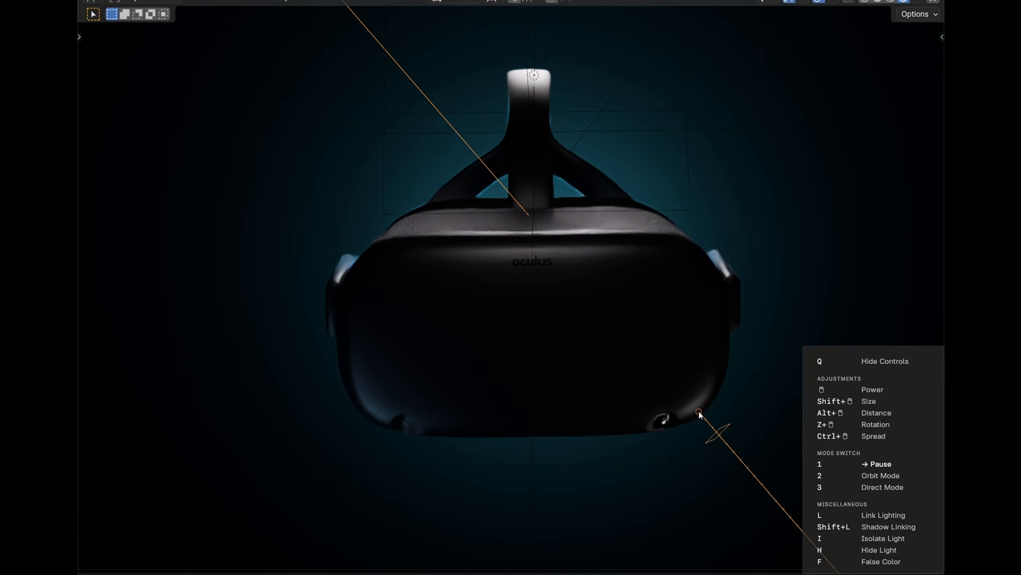
{"action": "scroll", "coordinate": [690, 412], "scroll_direction": "up", "scroll_amount": 1}
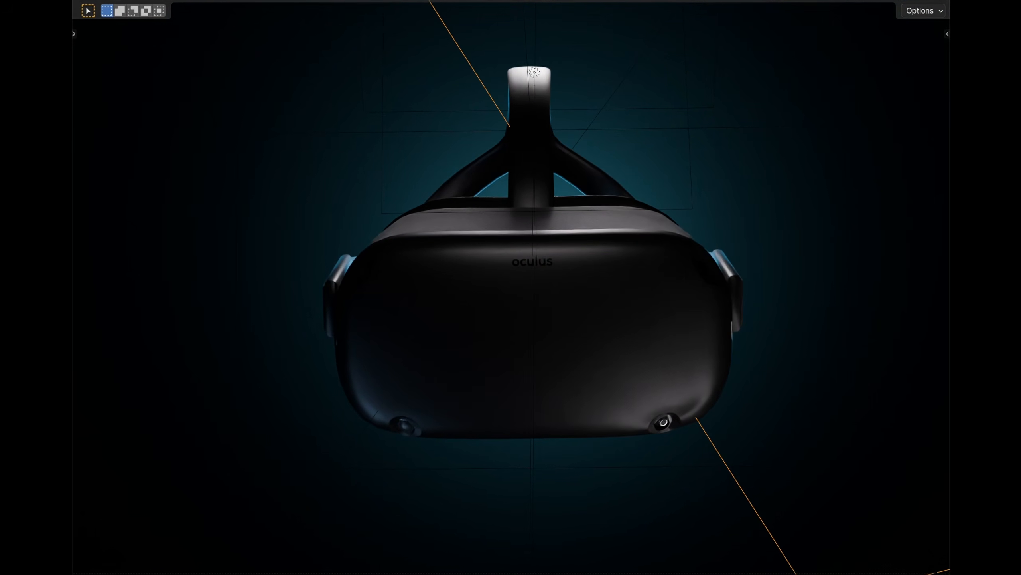
Move the headset's lower corner light along its local Z axis and rotate it freely with trackball rotation
{"action": "key", "text": "g"}
{"action": "key", "text": "z"}
{"action": "key", "text": "z"}
{"action": "left_click", "coordinate": [696, 267]}
{"action": "key", "text": "r"}
{"action": "key", "text": "r"}
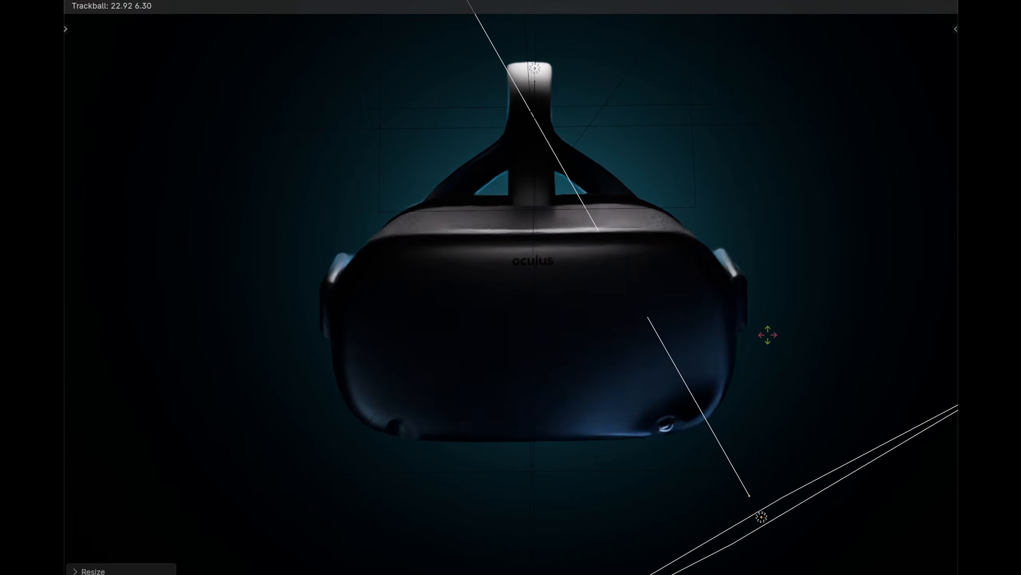